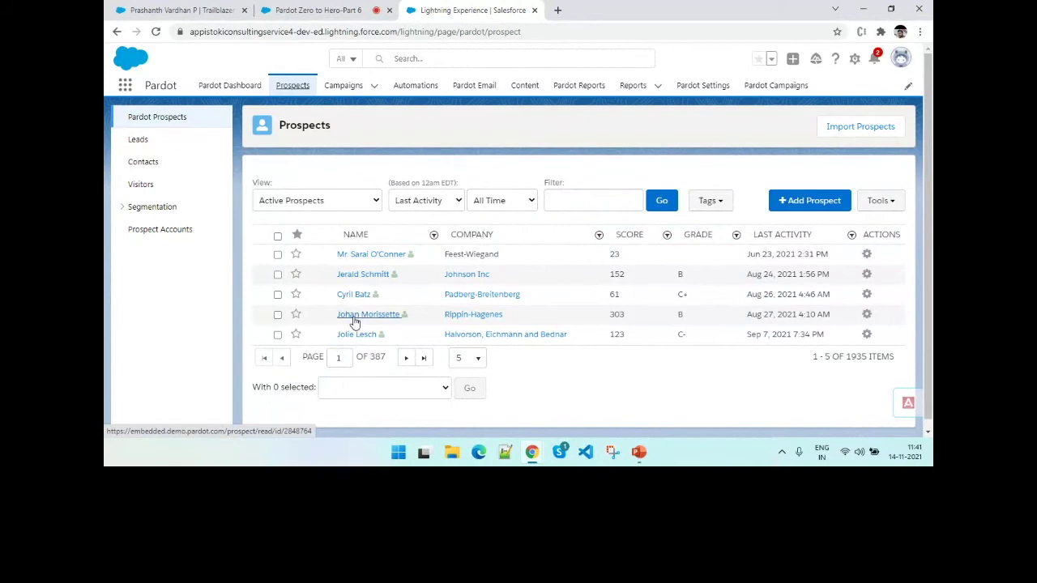
Open the record of the prospect from Rippin-Hagenes and show 15 rows in its Prospect Activities table.
left_click(354, 321)
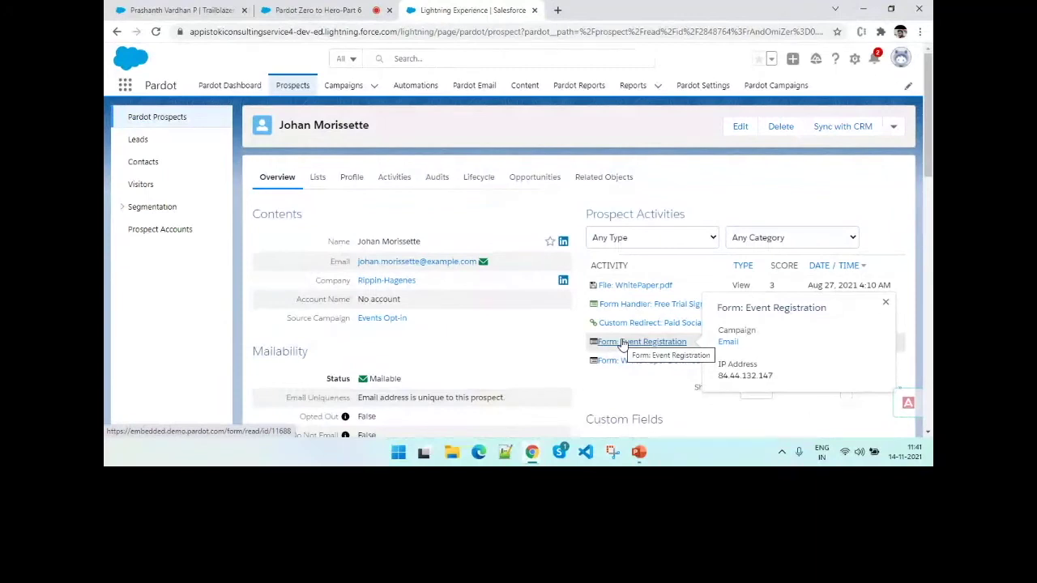
scroll(558, 400, "down", 1)
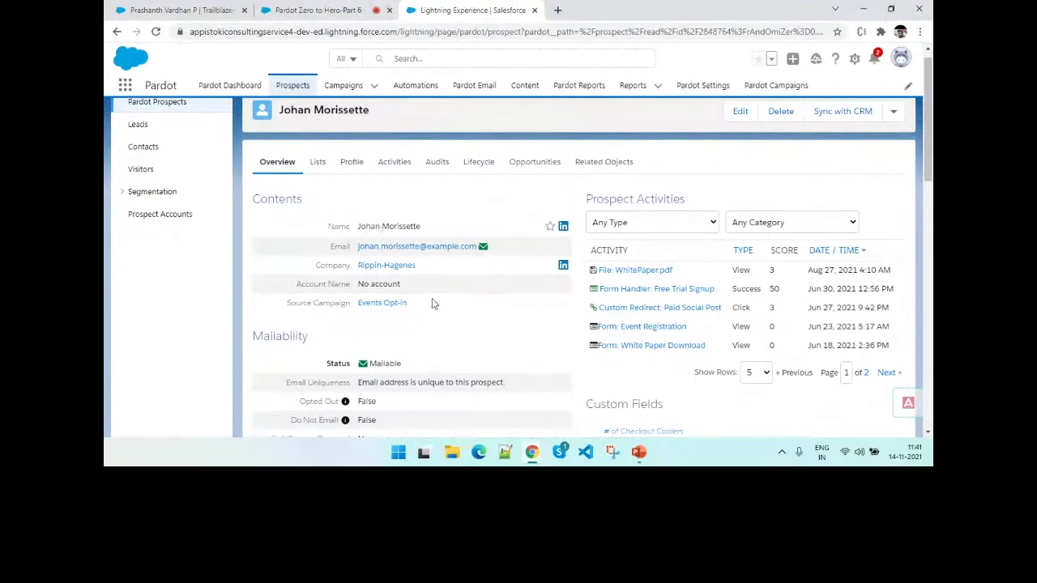
scroll(431, 330, "down", 1)
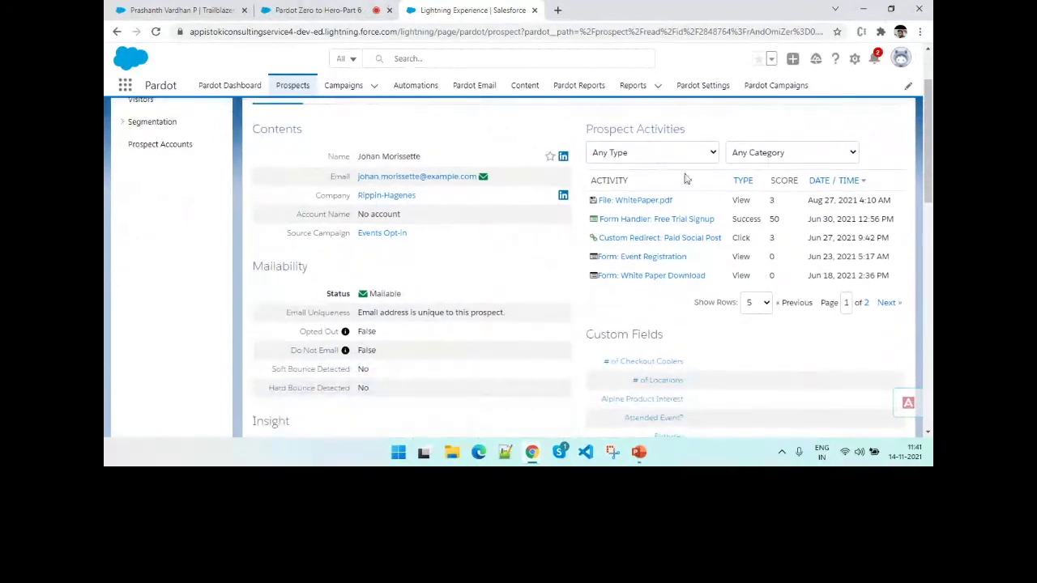
mouse_move(626, 207)
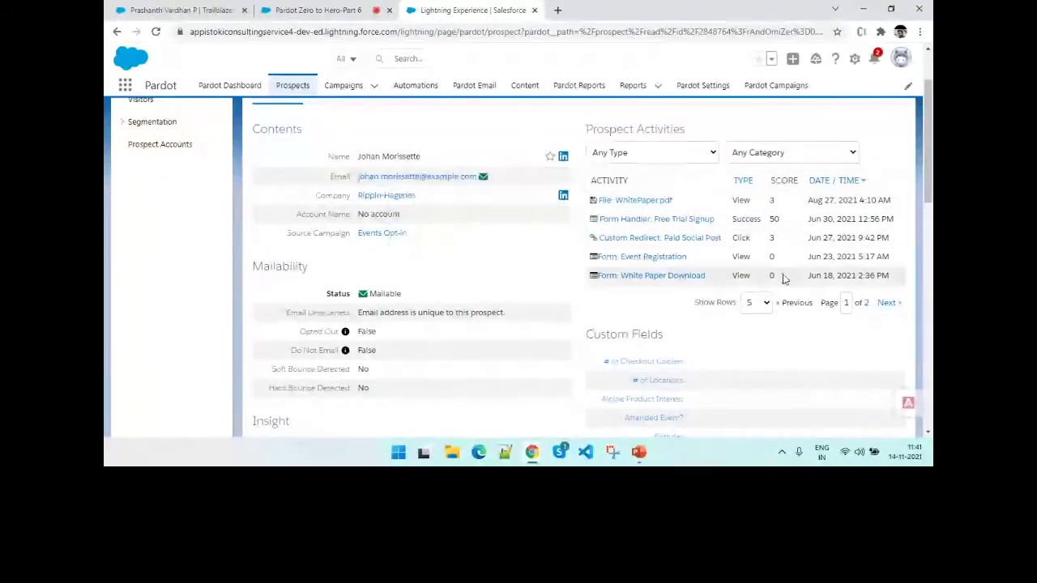
left_click(770, 304)
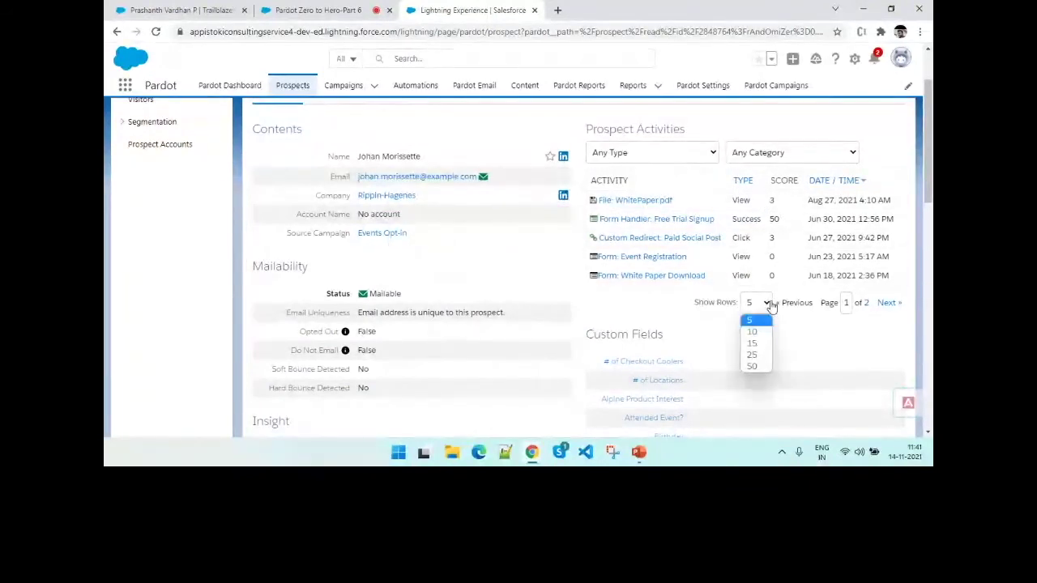
left_click(759, 346)
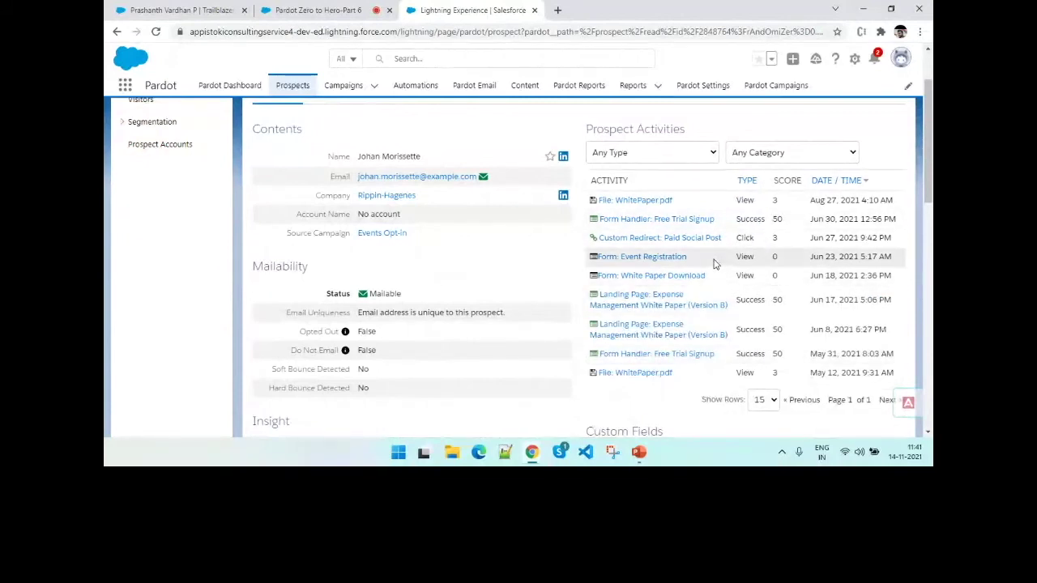
Check the activity types and scores, and filter the Prospect Activities by the Expense Management category.
left_click_drag(723, 258, 781, 278)
left_click(782, 278)
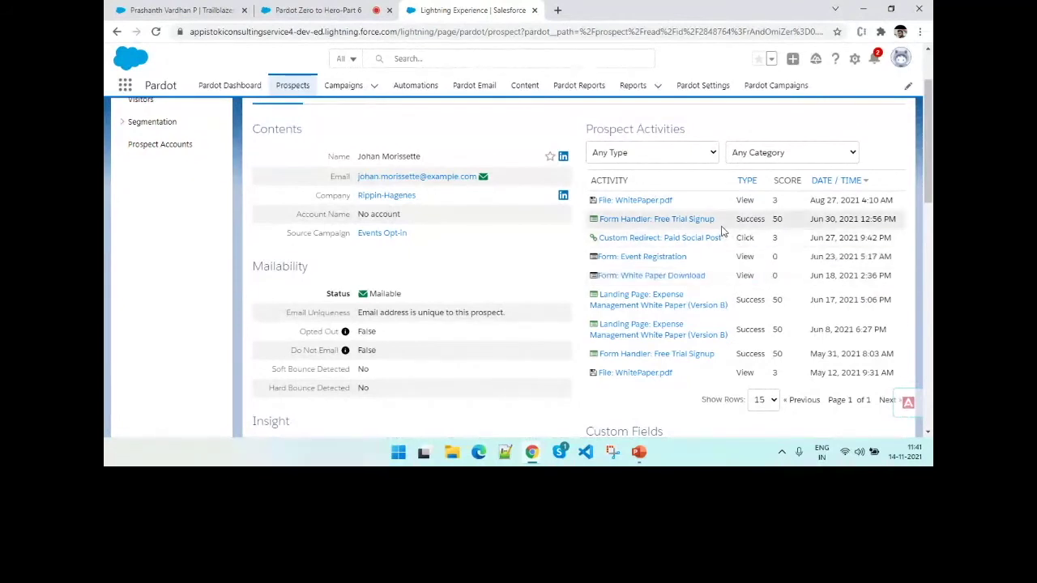
left_click_drag(721, 225, 794, 225)
left_click(804, 154)
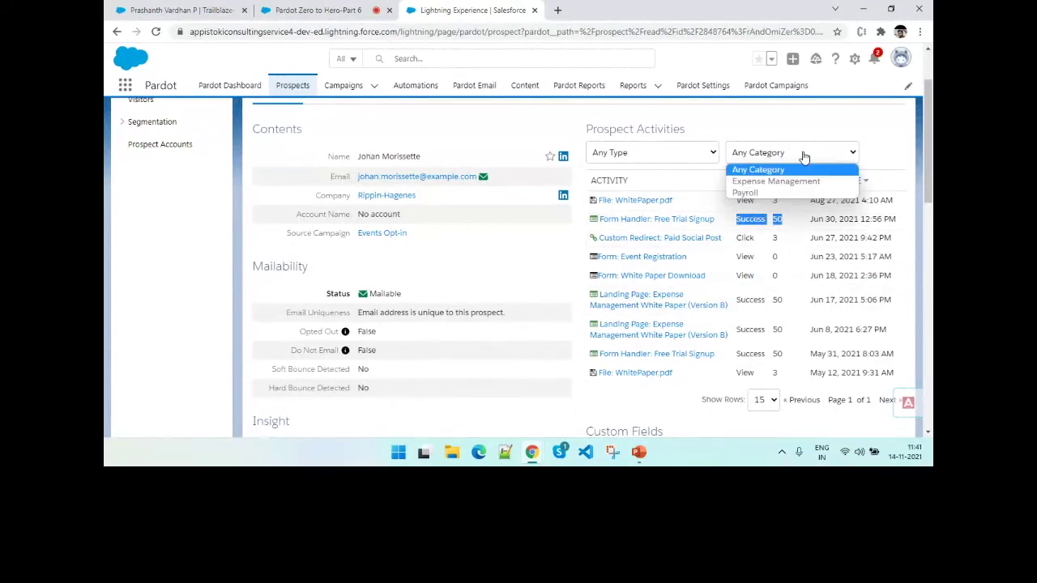
left_click(760, 183)
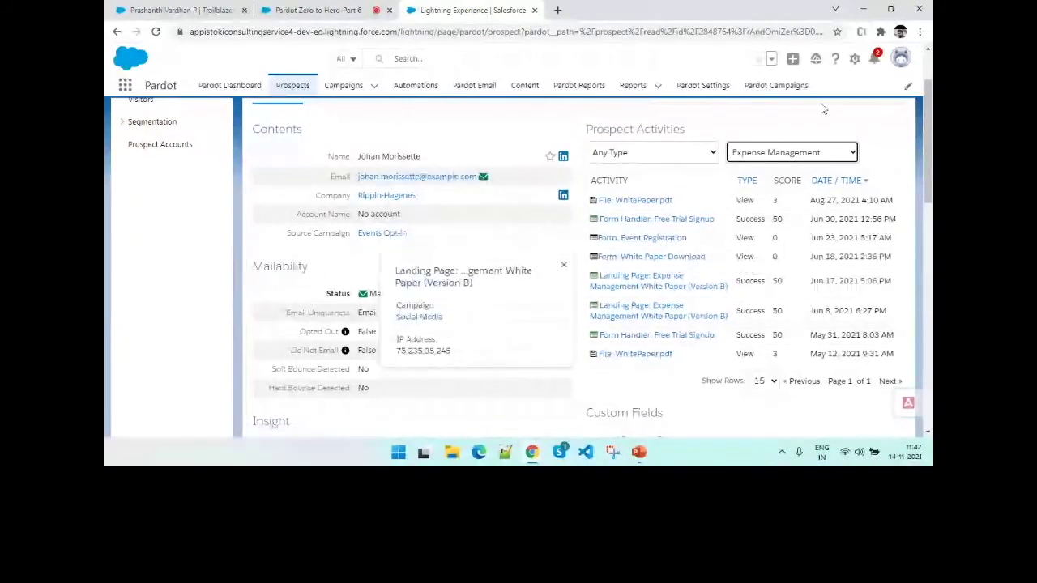
mouse_move(718, 296)
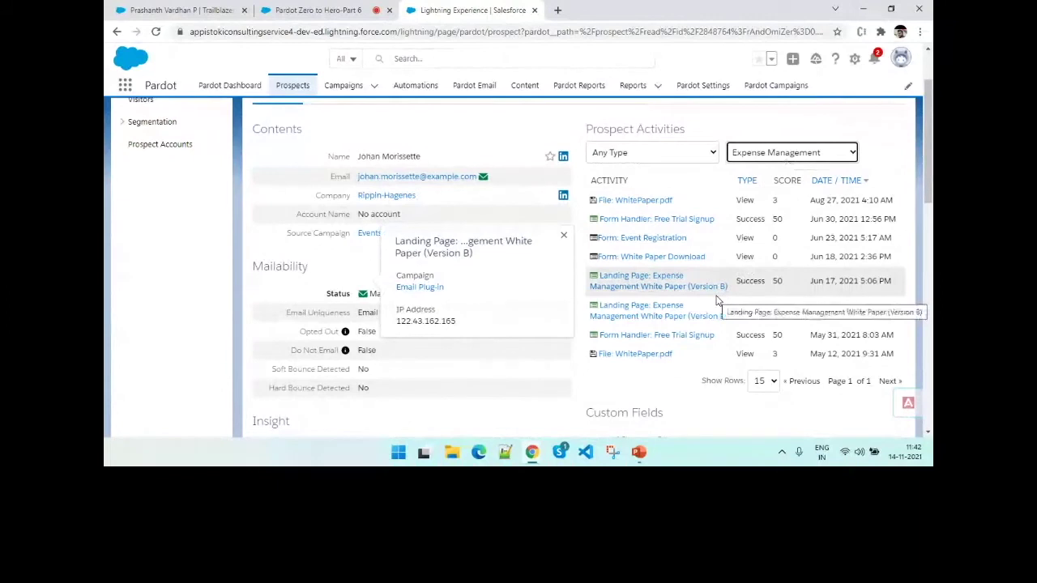
View the prospect's Payroll activities, and set the category filter back to Expense Management.
left_click(795, 153)
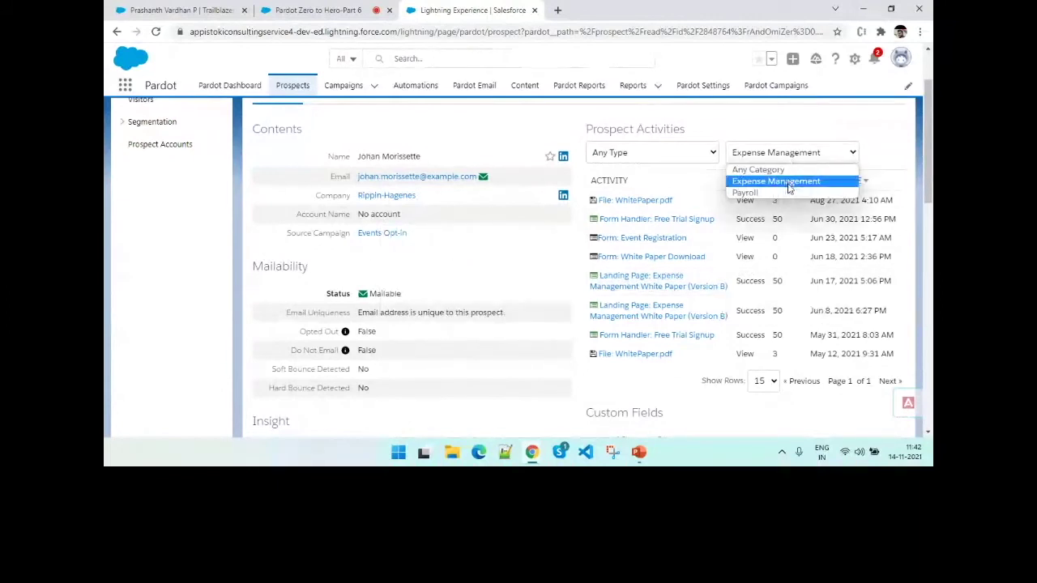
left_click(786, 193)
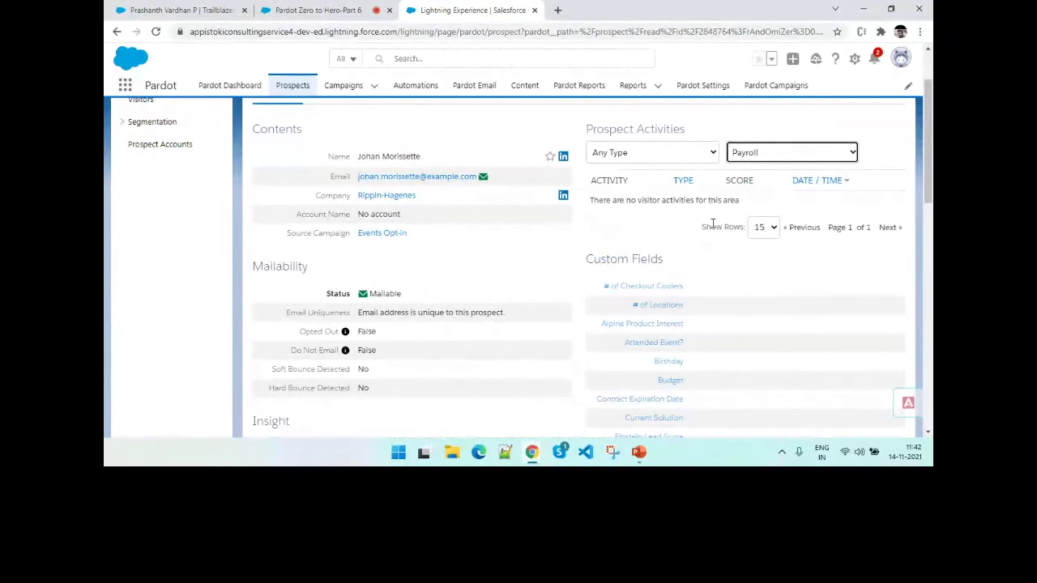
left_click(770, 154)
left_click(774, 182)
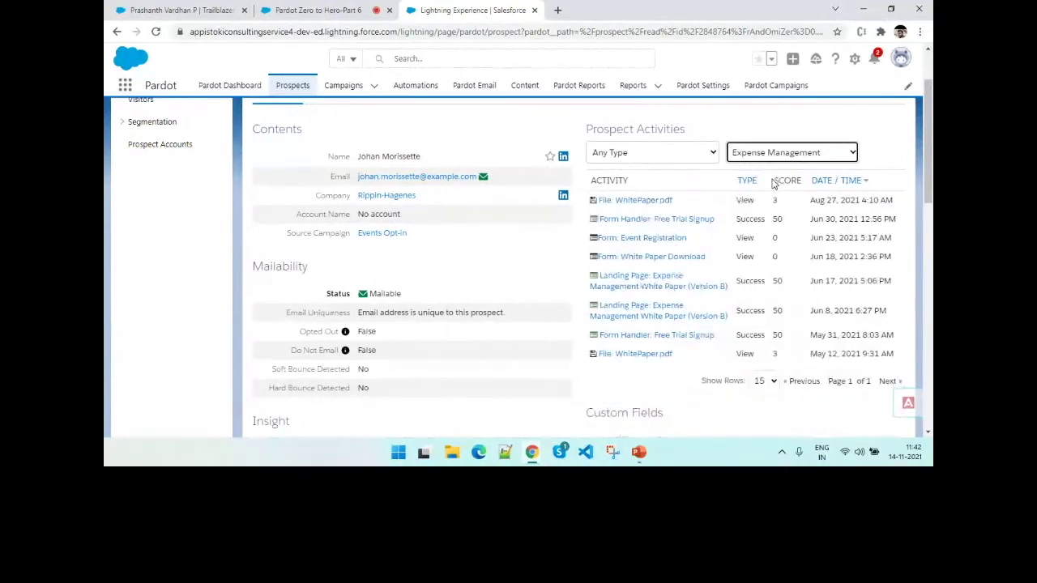
Examine the prospect's Insight section, comparing the overall score with the Expense Management category score and the grade.
scroll(734, 274, "down", 1)
mouse_move(711, 265)
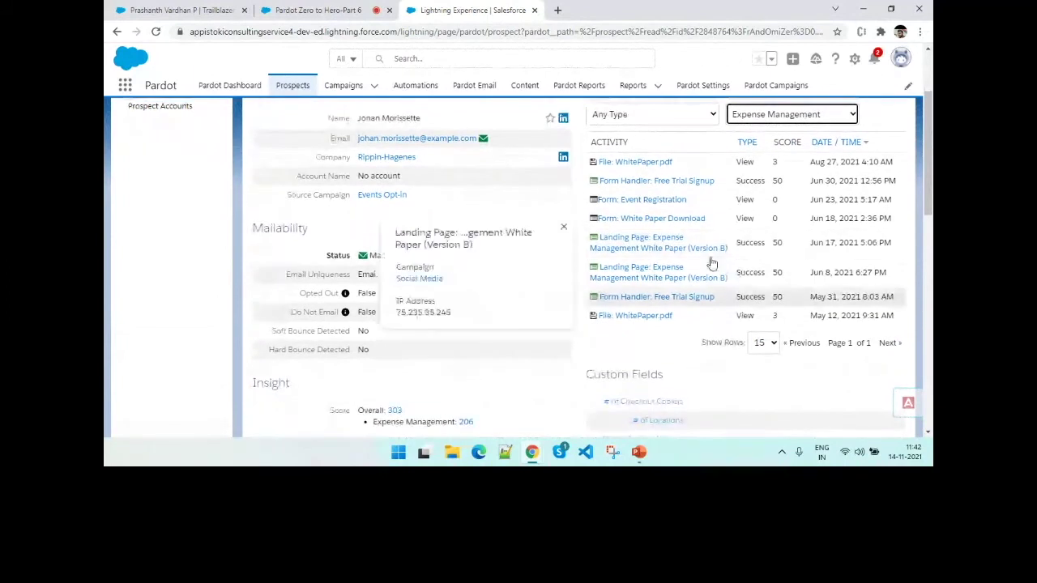
scroll(648, 340, "down", 1)
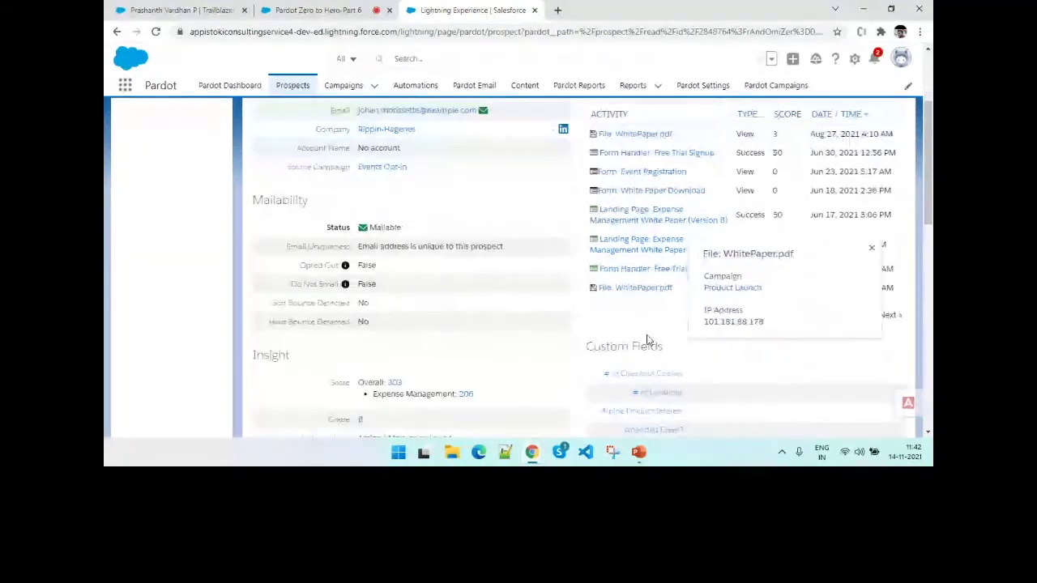
scroll(648, 340, "down", 3)
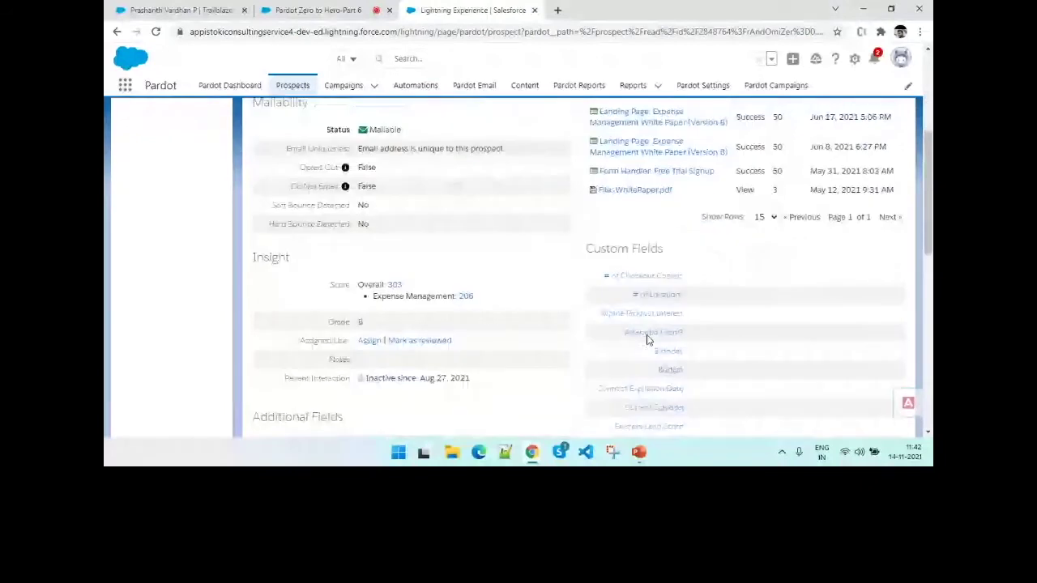
scroll(647, 340, "down", 5)
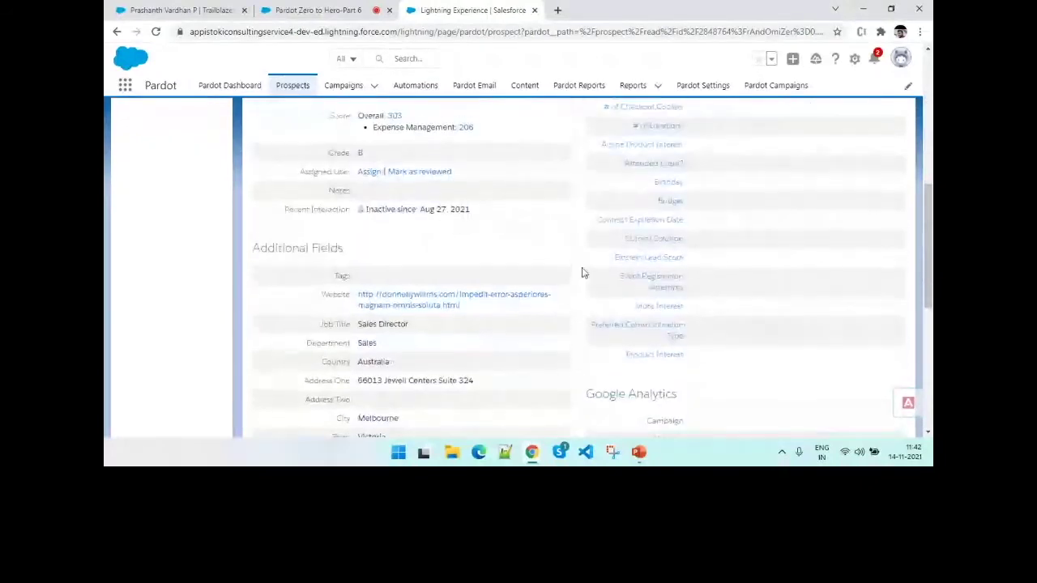
scroll(581, 273, "up", 2)
left_click_drag(328, 167, 500, 182)
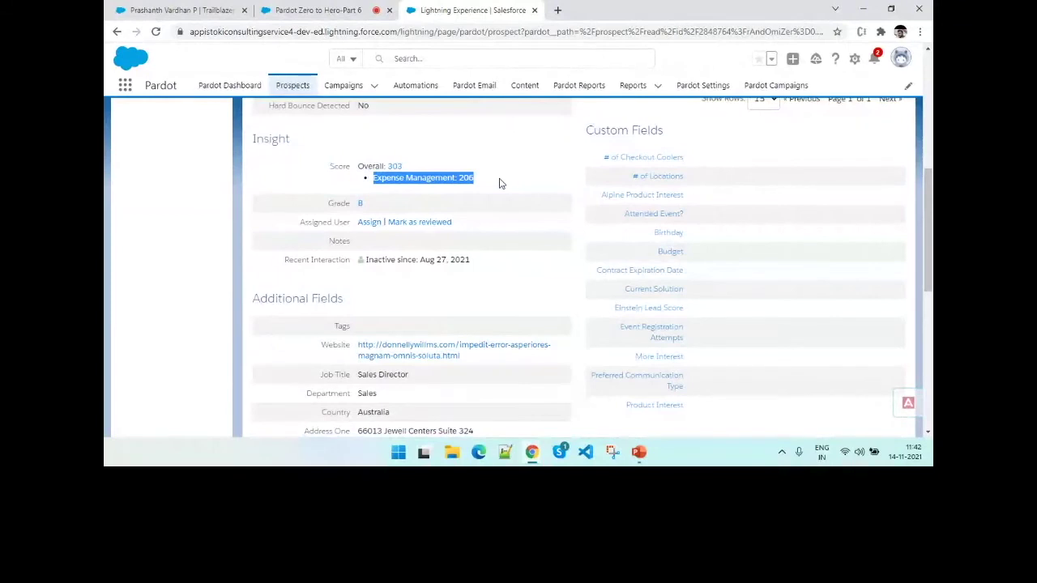
left_click(485, 195)
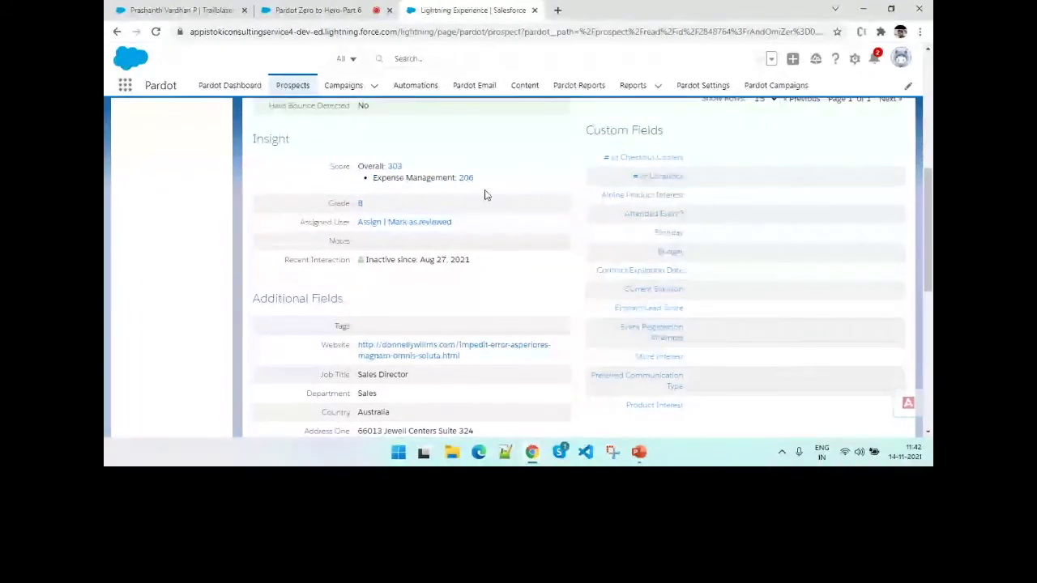
double_click(415, 175)
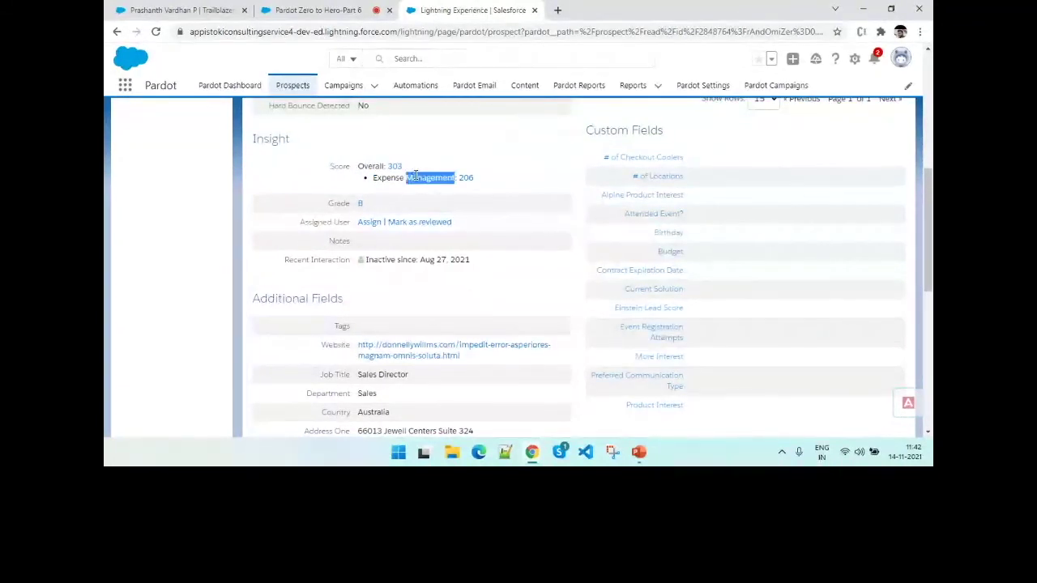
left_click(391, 180)
double_click(413, 177)
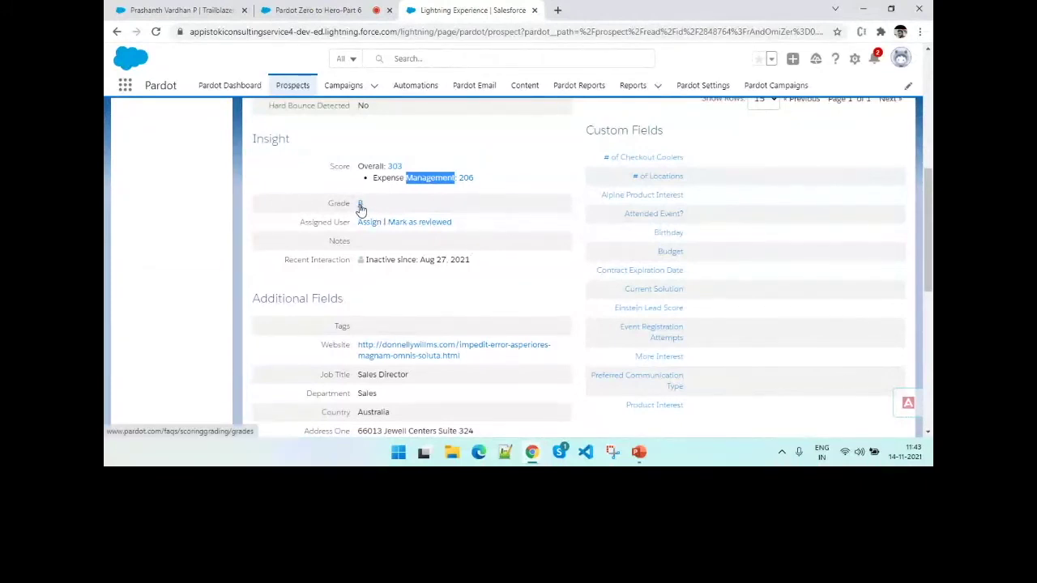
Open the Scoring page within the Automation Settings of Pardot Settings.
scroll(469, 225, "up", 8)
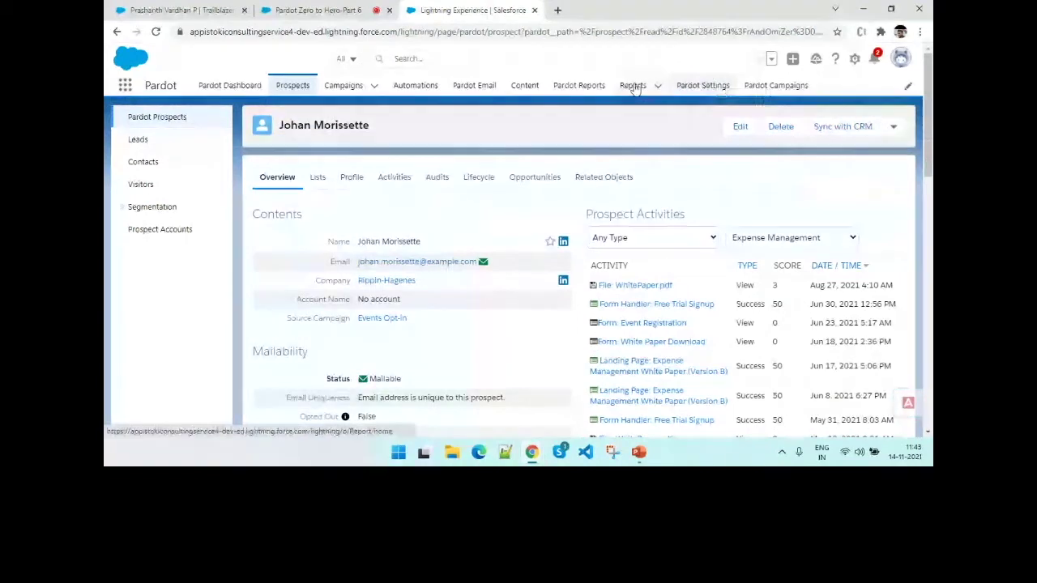
left_click(716, 89)
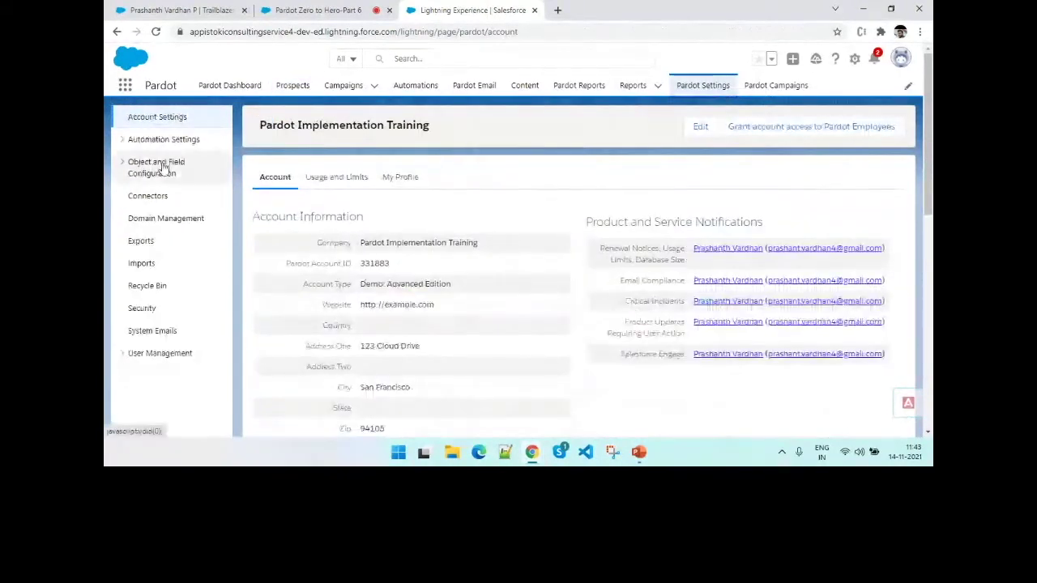
left_click(127, 146)
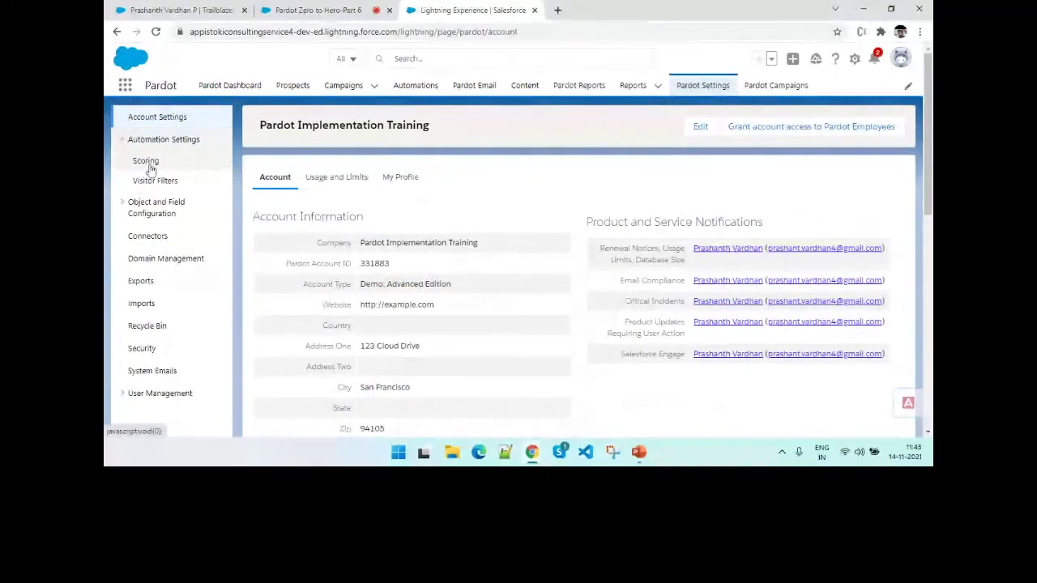
left_click(150, 169)
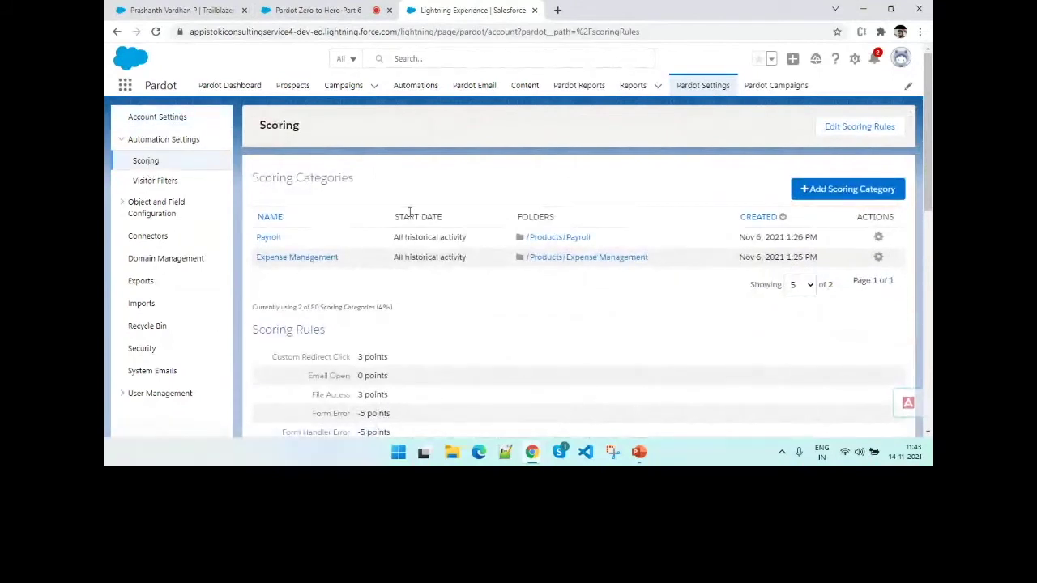
Review the scoring rules with their points, the score change logs and the scoring category usage limit.
scroll(409, 212, "down", 2)
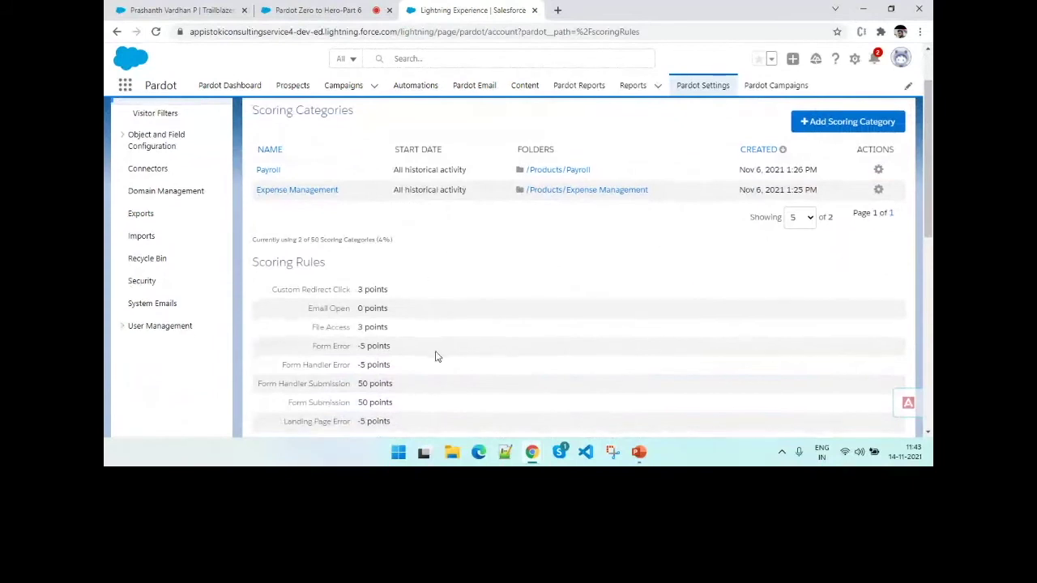
scroll(435, 356, "down", 2)
scroll(435, 356, "down", 10)
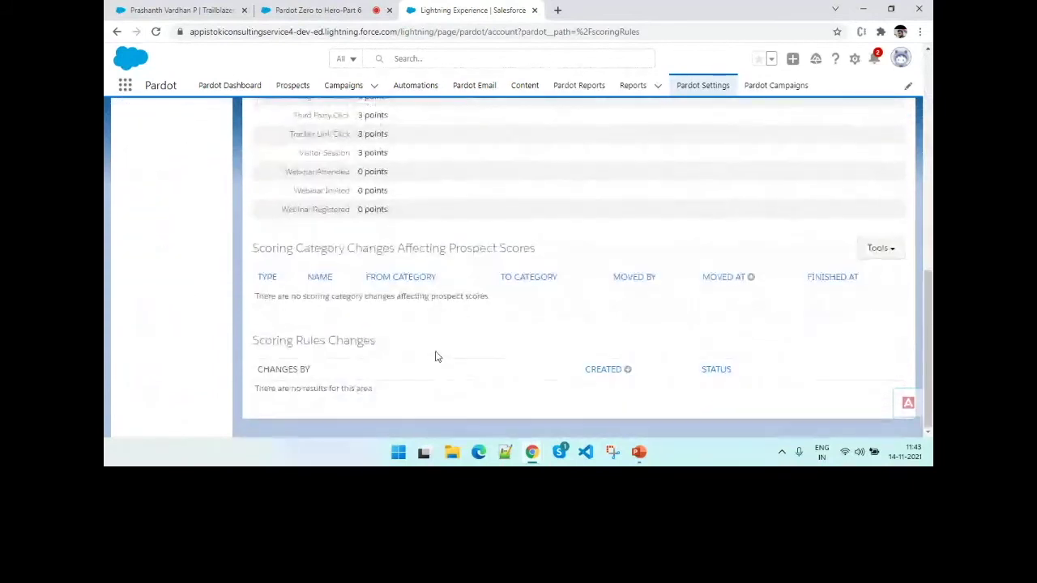
scroll(436, 356, "up", 10)
scroll(435, 354, "down", 5)
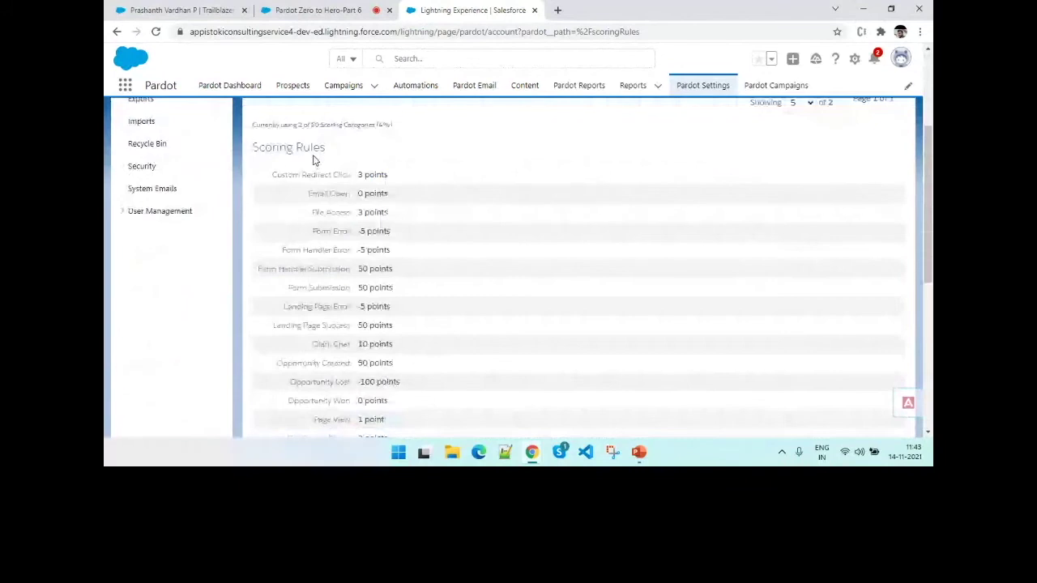
left_click_drag(273, 174, 384, 175)
left_click(459, 180)
scroll(458, 180, "up", 1)
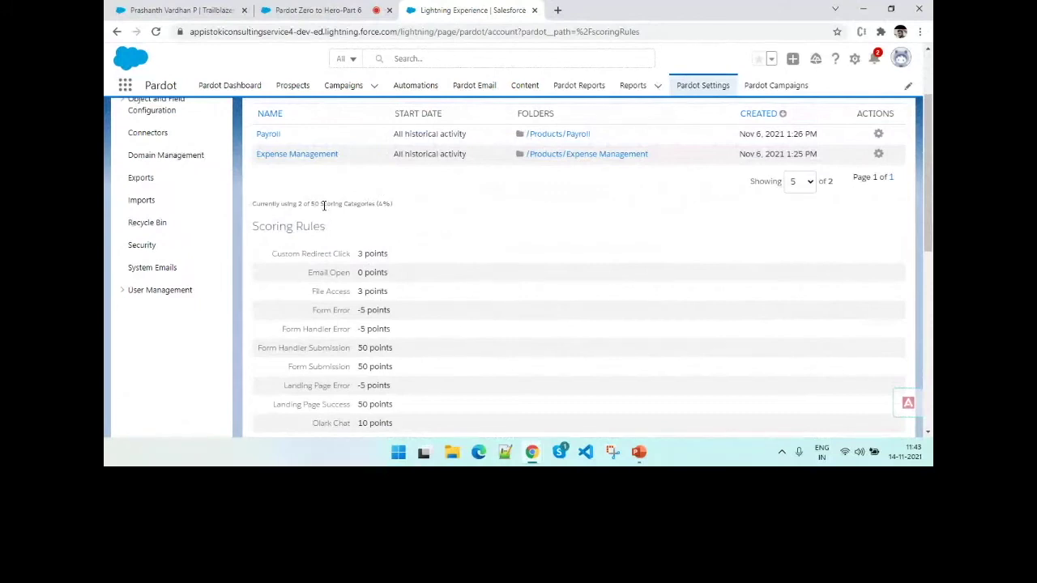
left_click_drag(309, 204, 380, 205)
left_click(479, 215)
Start editing the scoring rules and set the File Access rule to 5 points, checking how many prospects it affects.
scroll(479, 215, "up", 1)
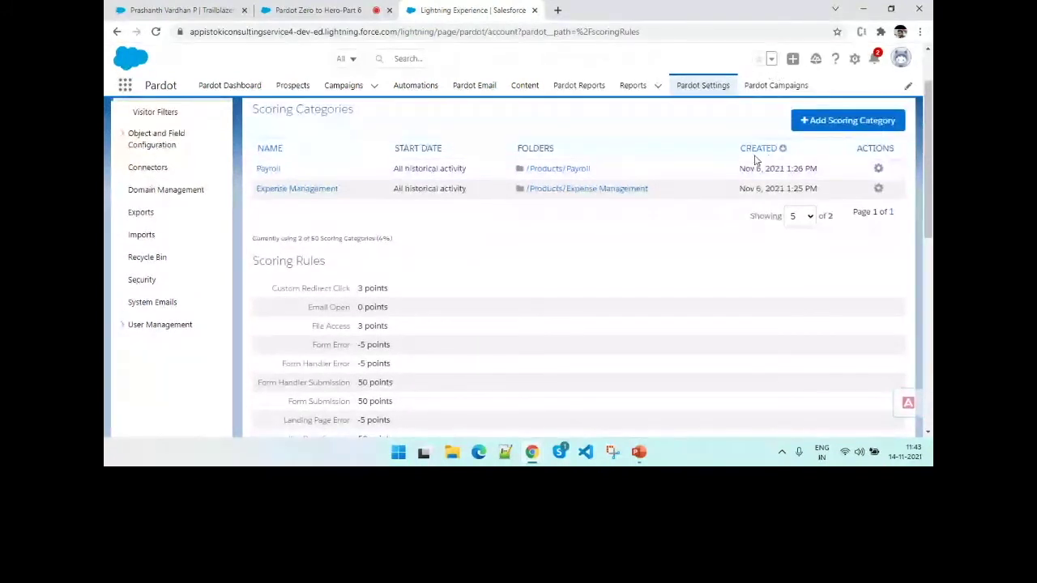
scroll(753, 156, "up", 1)
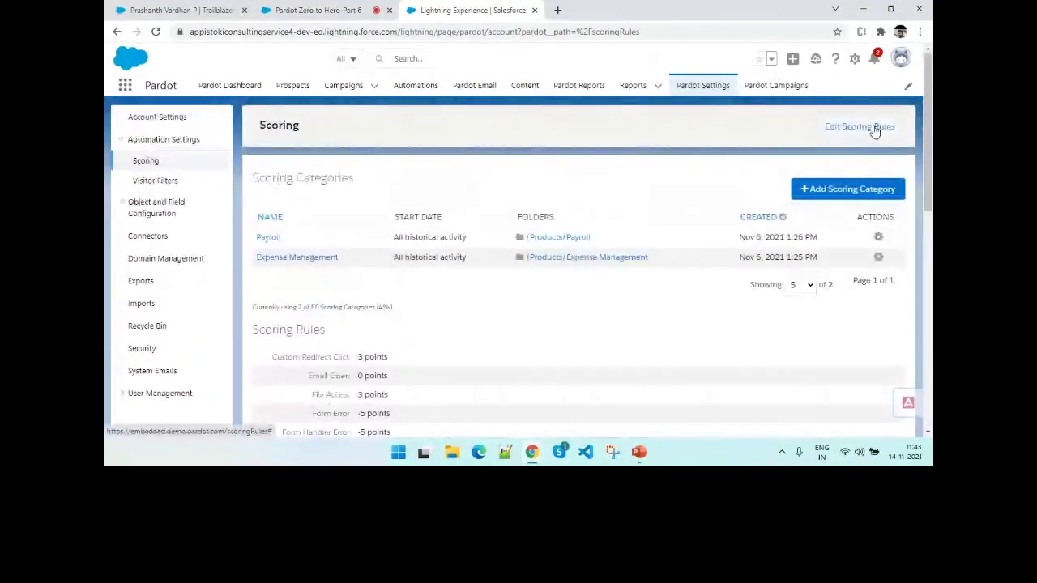
left_click(875, 129)
scroll(744, 242, "down", 1)
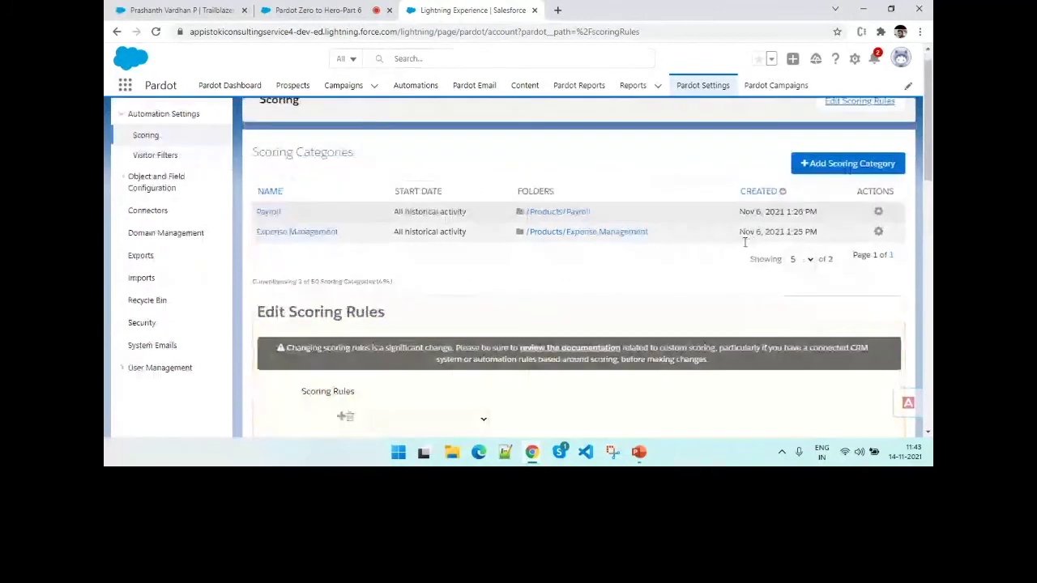
scroll(745, 242, "down", 3)
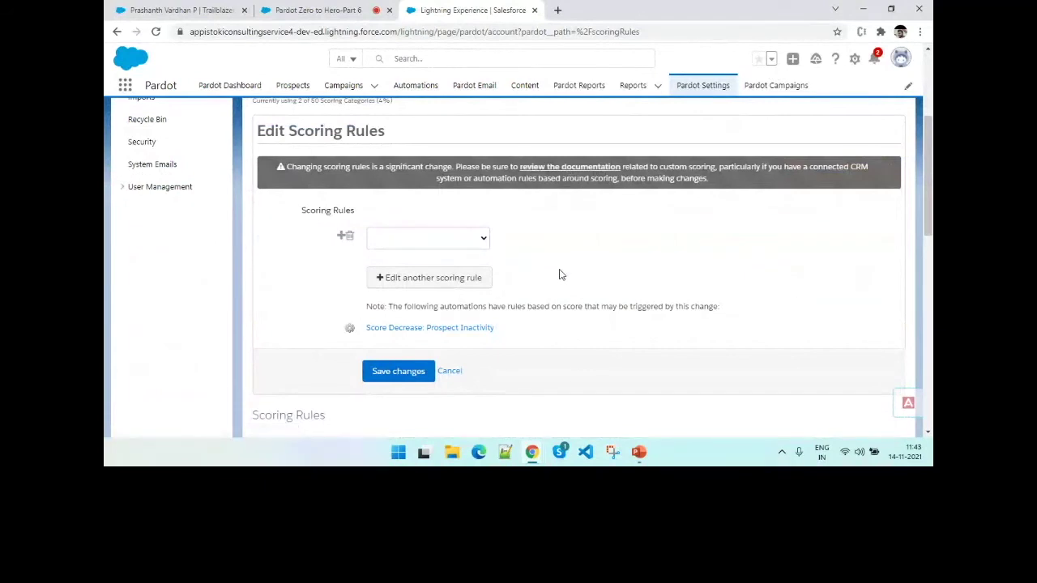
scroll(559, 274, "down", 1)
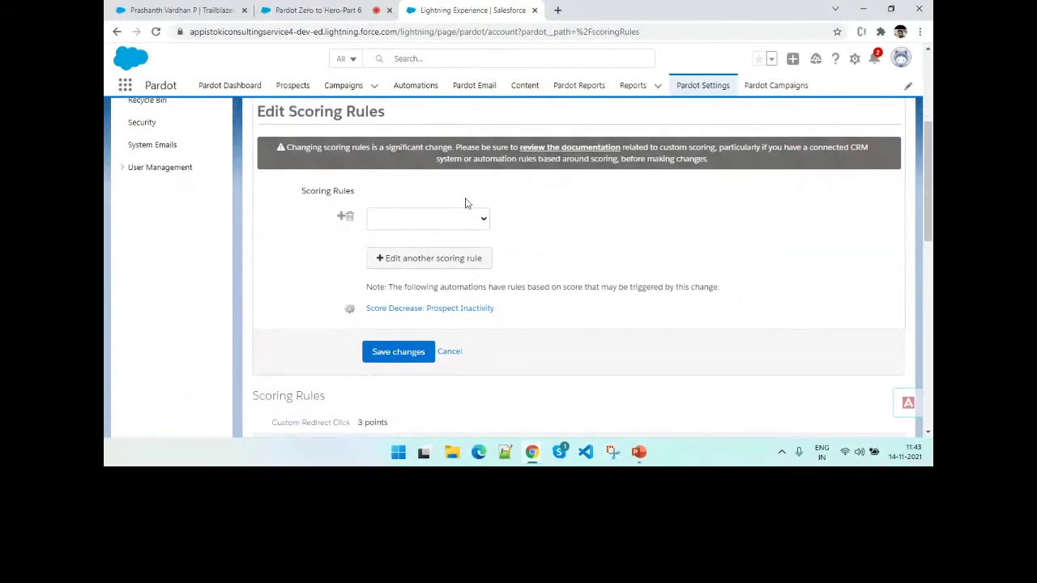
left_click(446, 221)
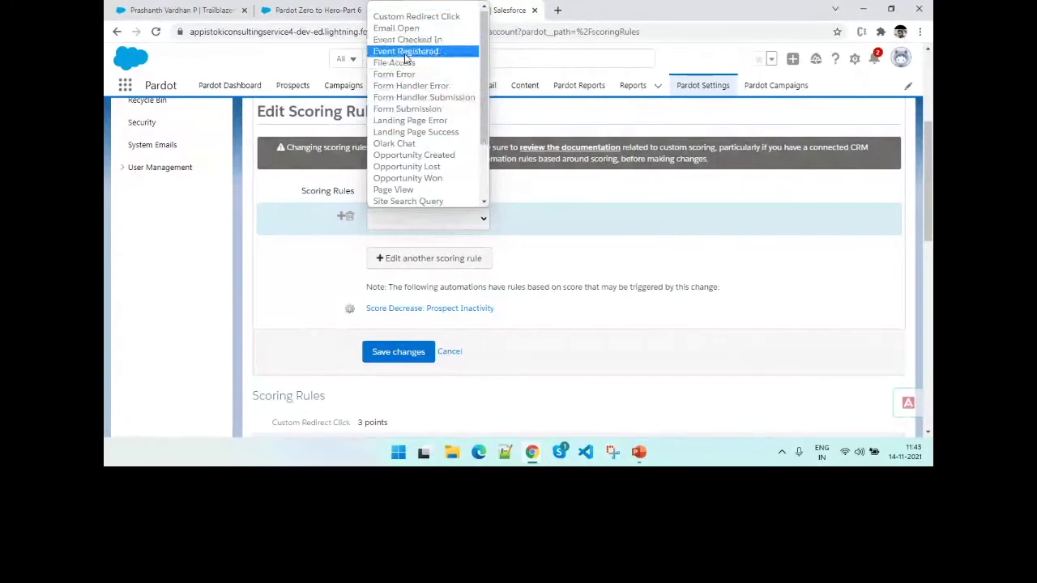
left_click(405, 63)
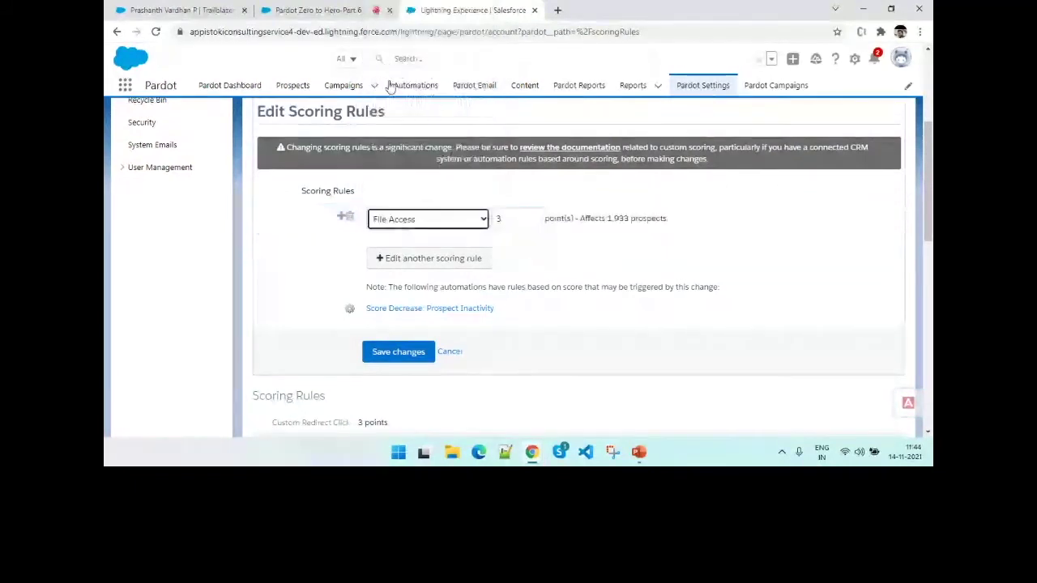
left_click(502, 219)
left_click_drag(502, 219, 495, 219)
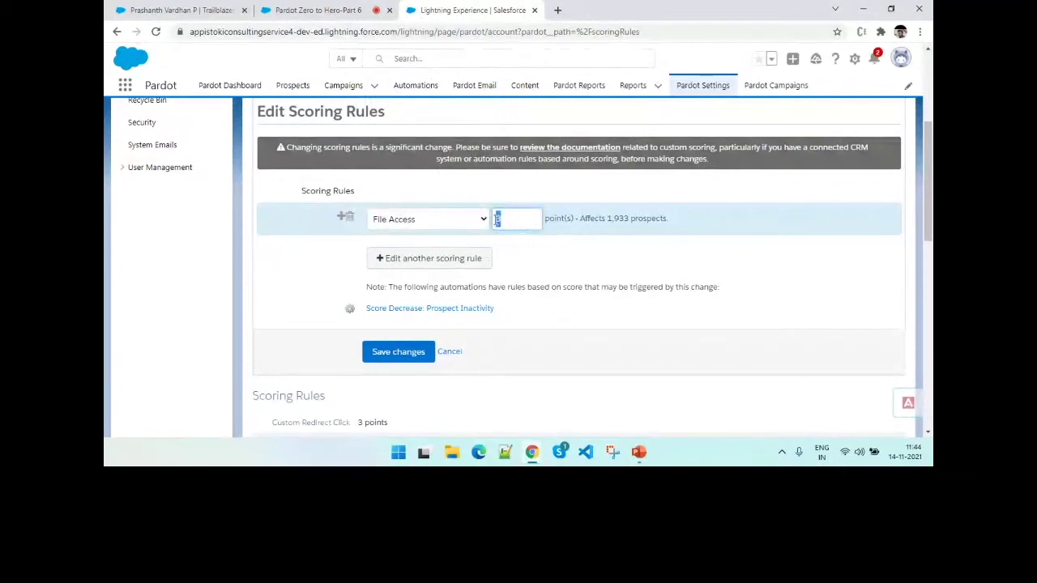
left_click(520, 218)
key("BackSpace")
type("5")
left_click_drag(581, 218, 668, 218)
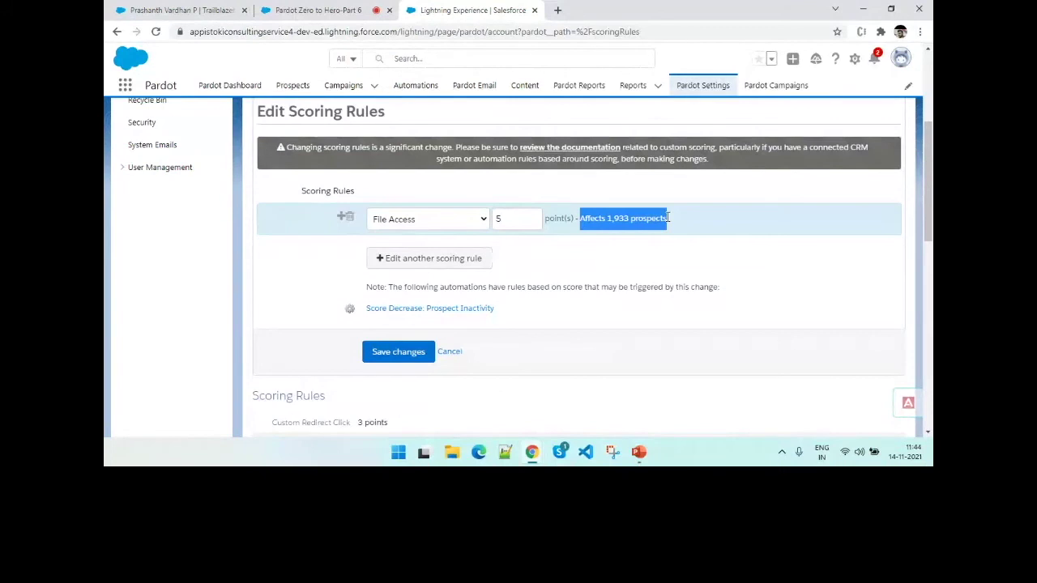
double_click(506, 219)
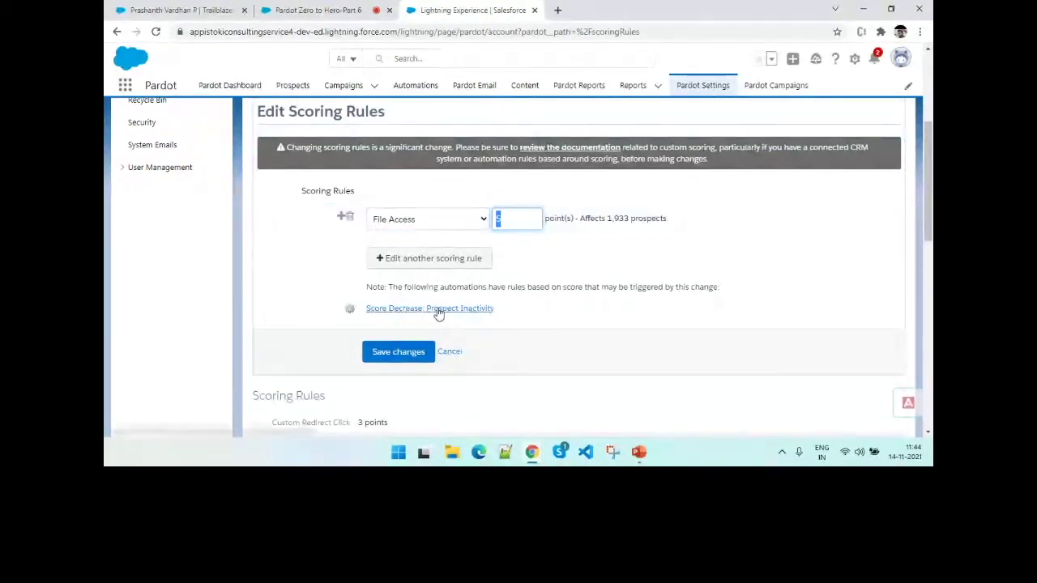
Add two more empty scoring rule rows and look through the activity types available for them.
left_click(462, 260)
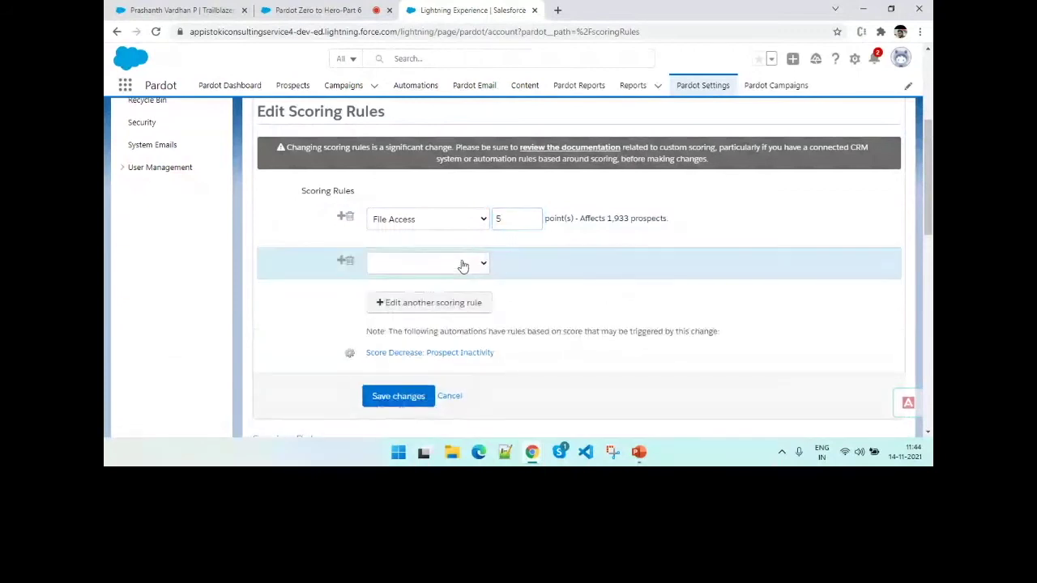
left_click(463, 265)
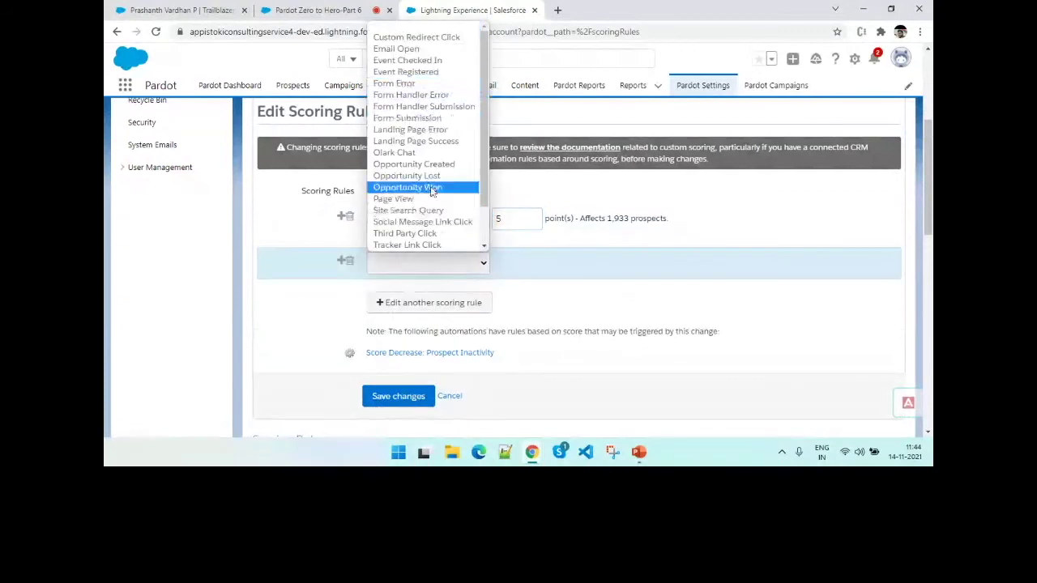
left_click(450, 302)
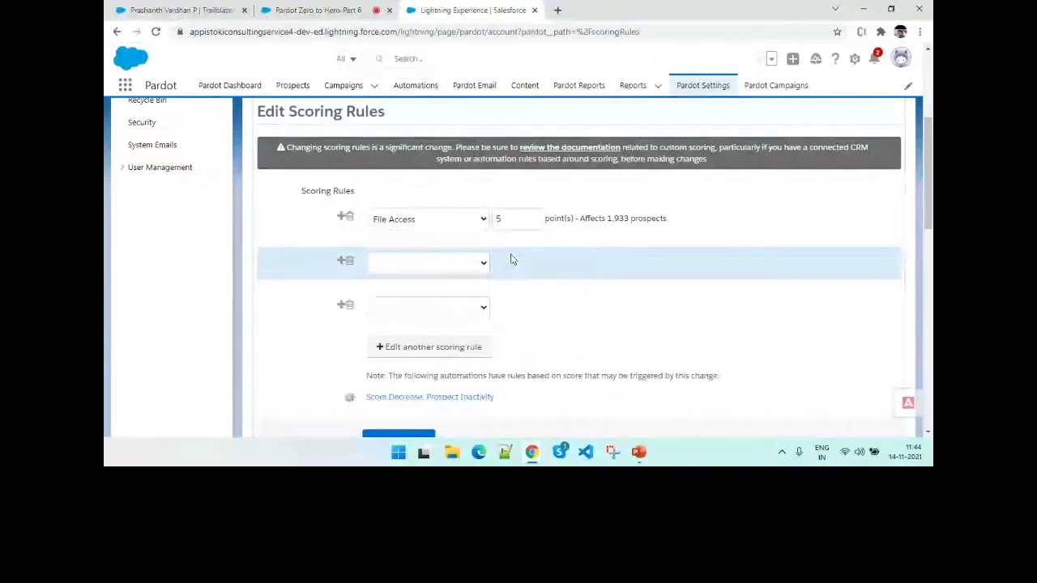
scroll(472, 290, "down", 2)
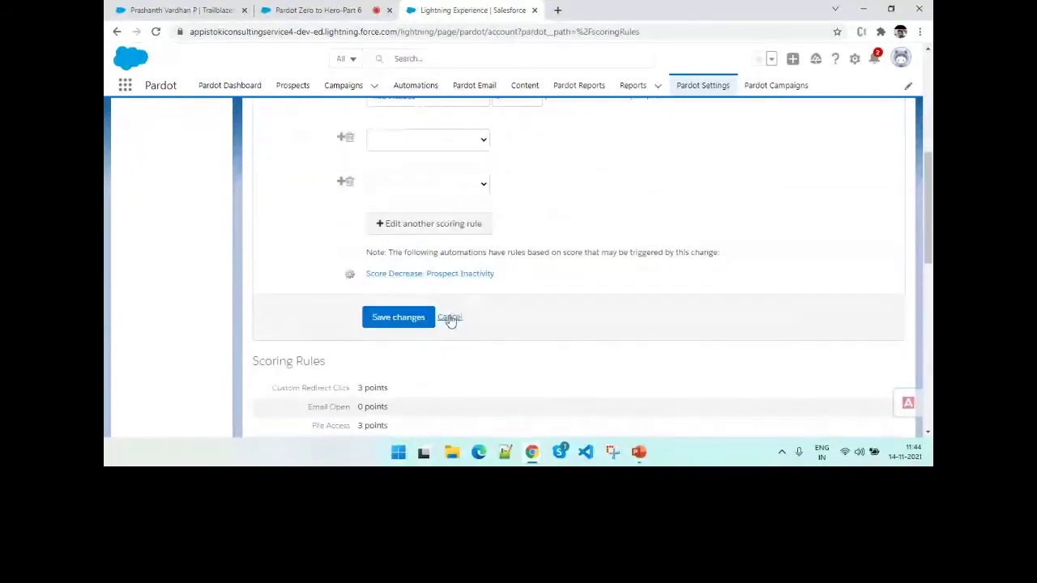
scroll(530, 274, "up", 2)
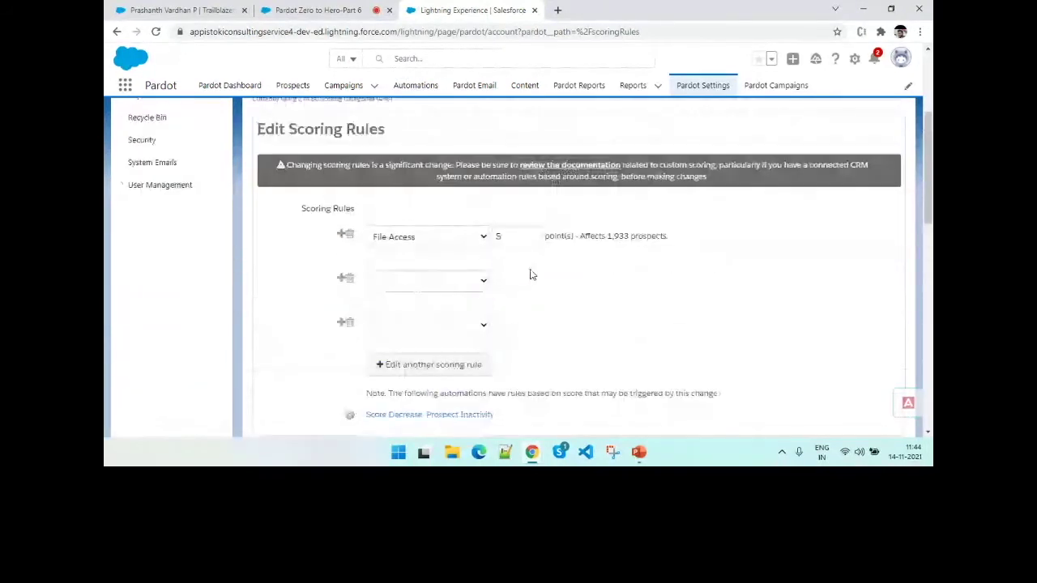
Check the File Access points in the current scoring rules and try to delete the second, empty rule row.
scroll(502, 272, "down", 4)
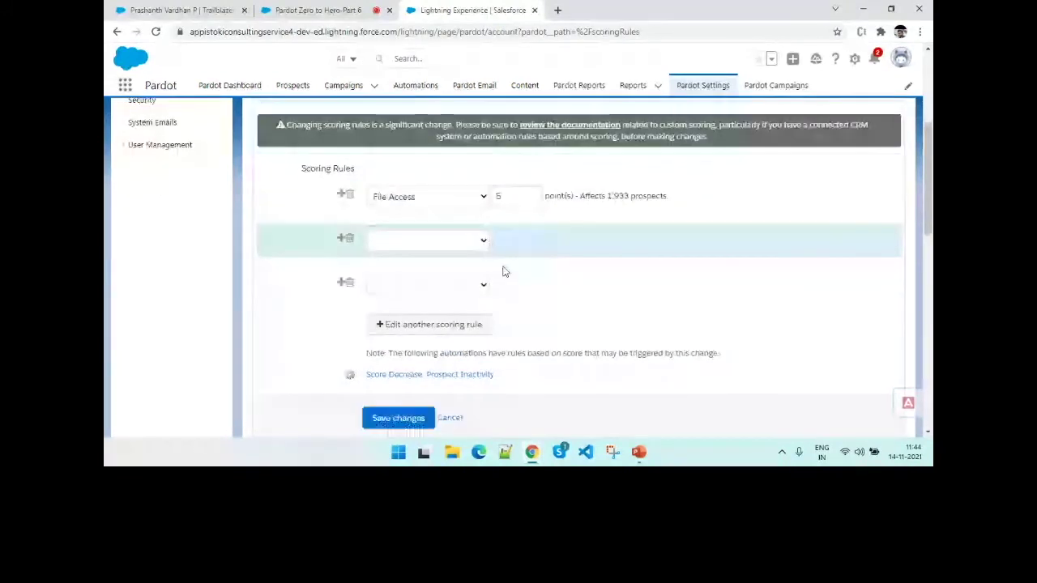
left_click_drag(345, 317, 397, 322)
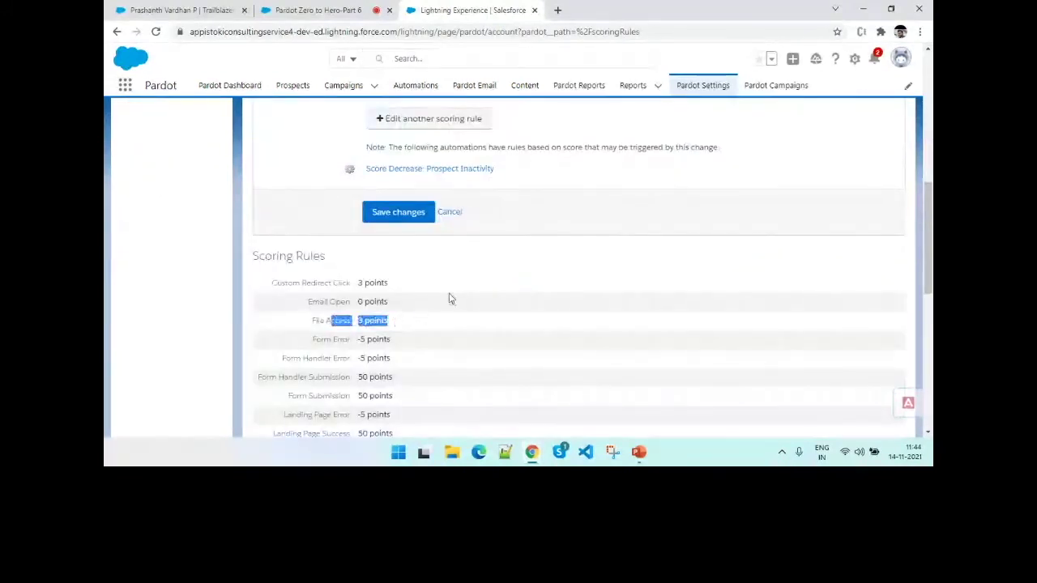
scroll(452, 298, "up", 4)
left_click(348, 207)
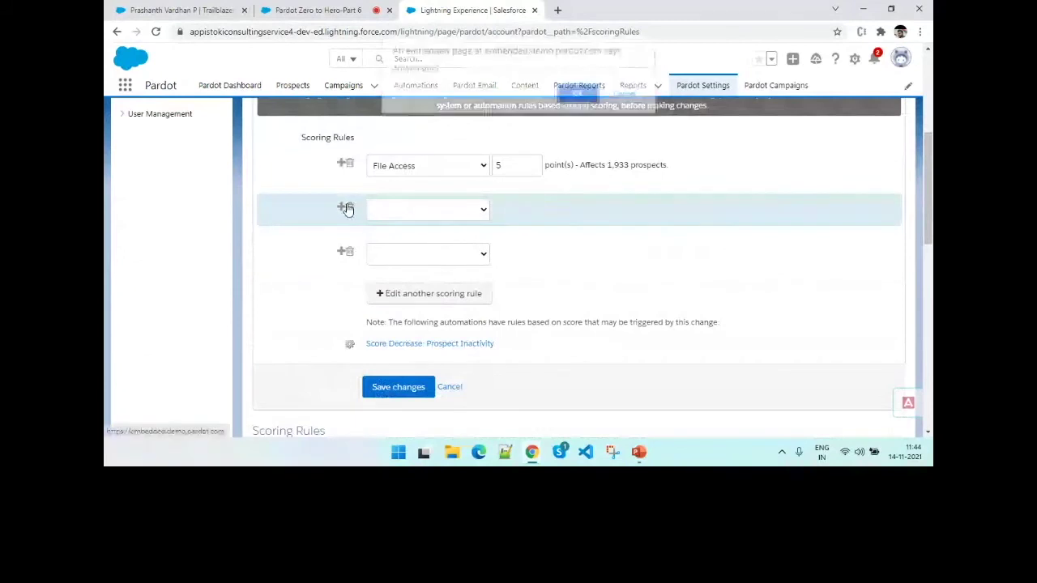
left_click(581, 102)
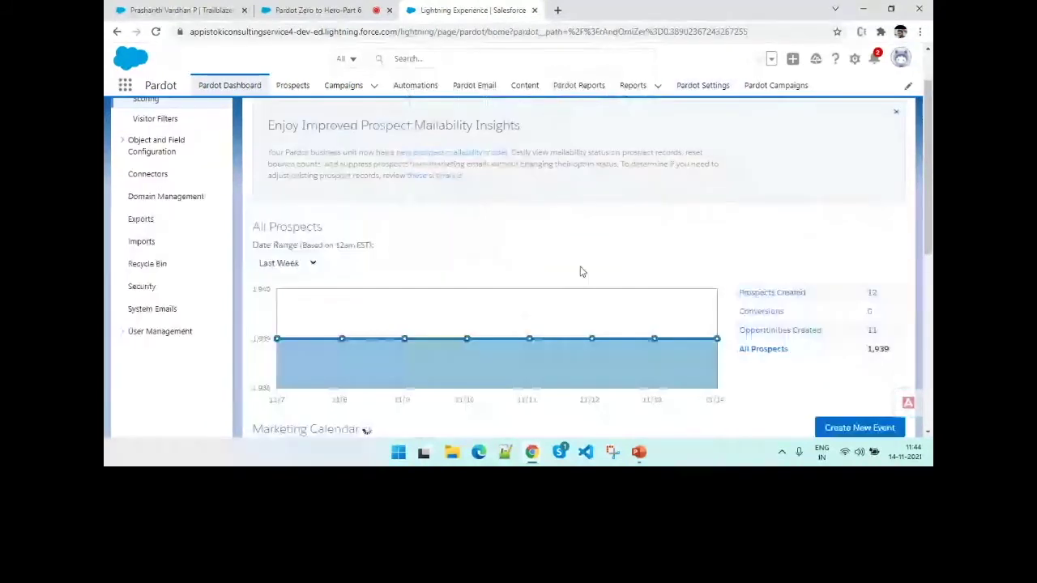
Return to the Scoring page under Automation Settings in Pardot Settings.
scroll(580, 272, "down", 2)
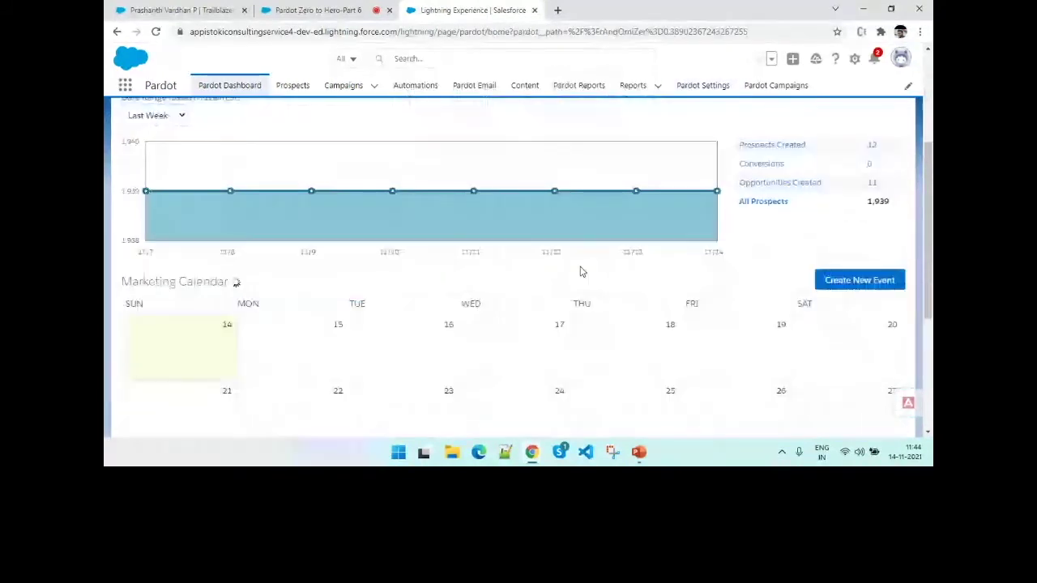
left_click(772, 87)
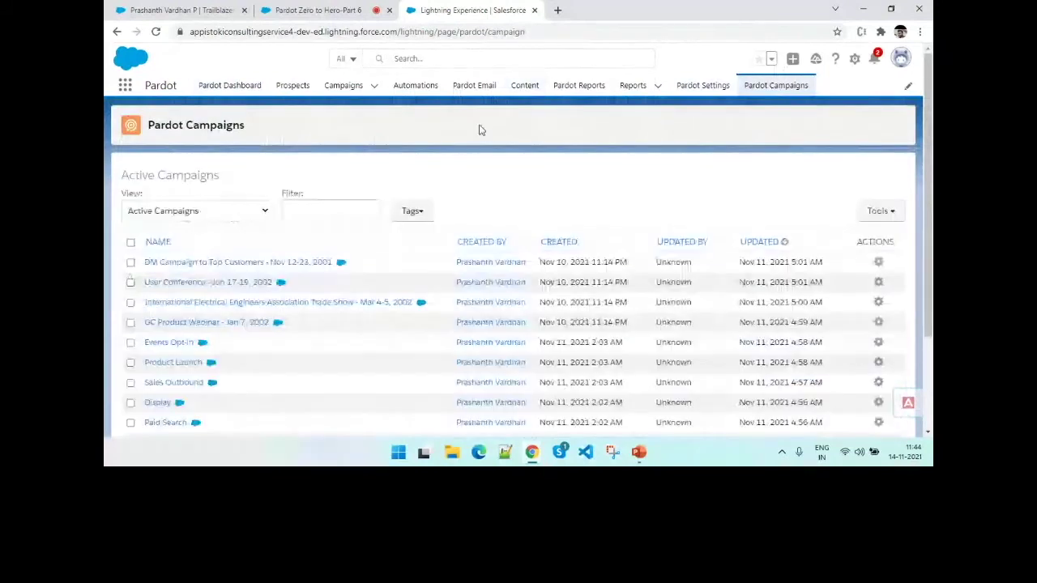
left_click(704, 85)
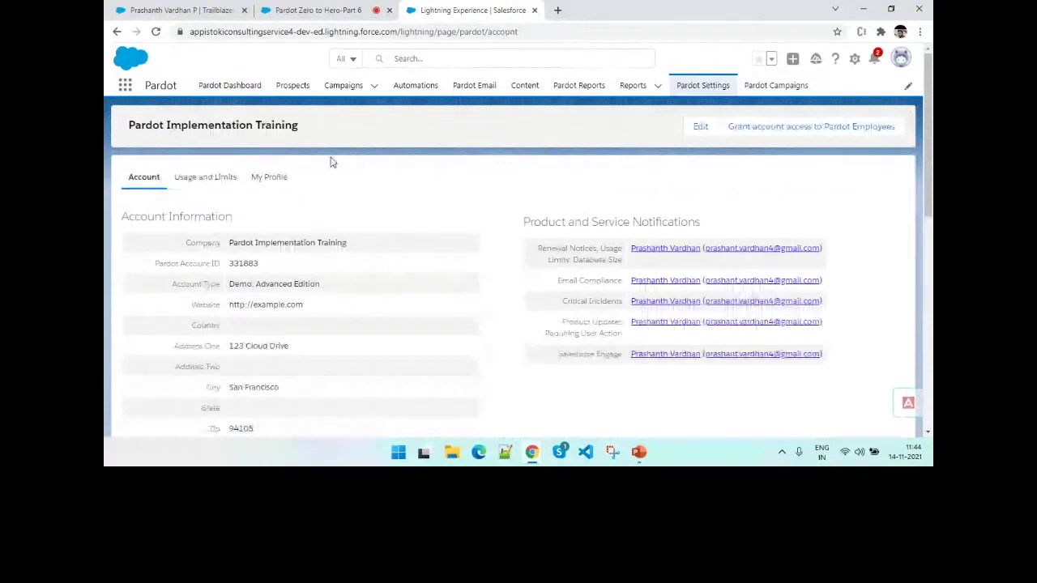
left_click(145, 162)
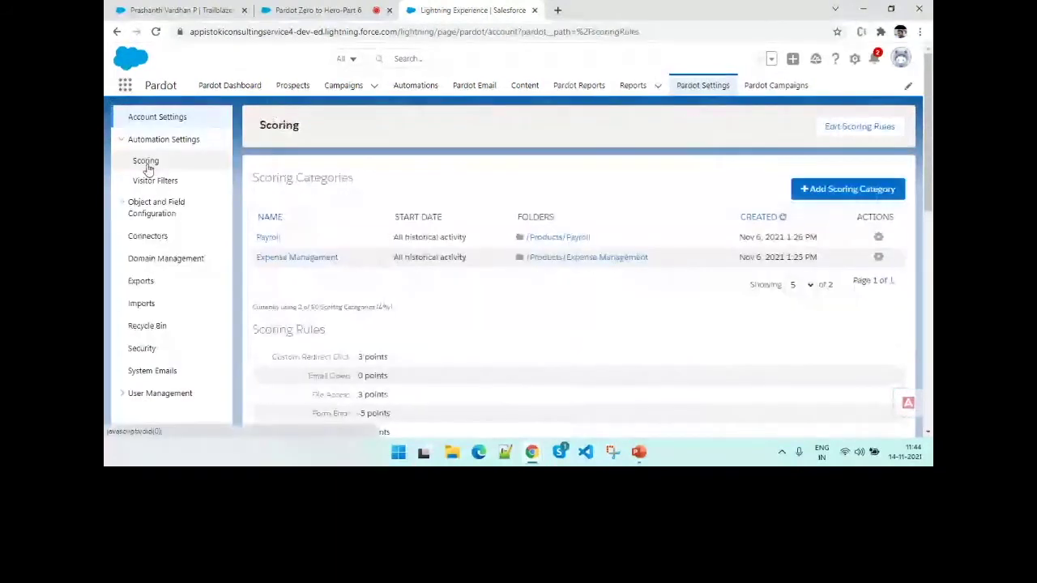
Edit the scoring rules to give Custom Redirect Click 10 points, and save the changes.
left_click(870, 132)
scroll(665, 271, "down", 3)
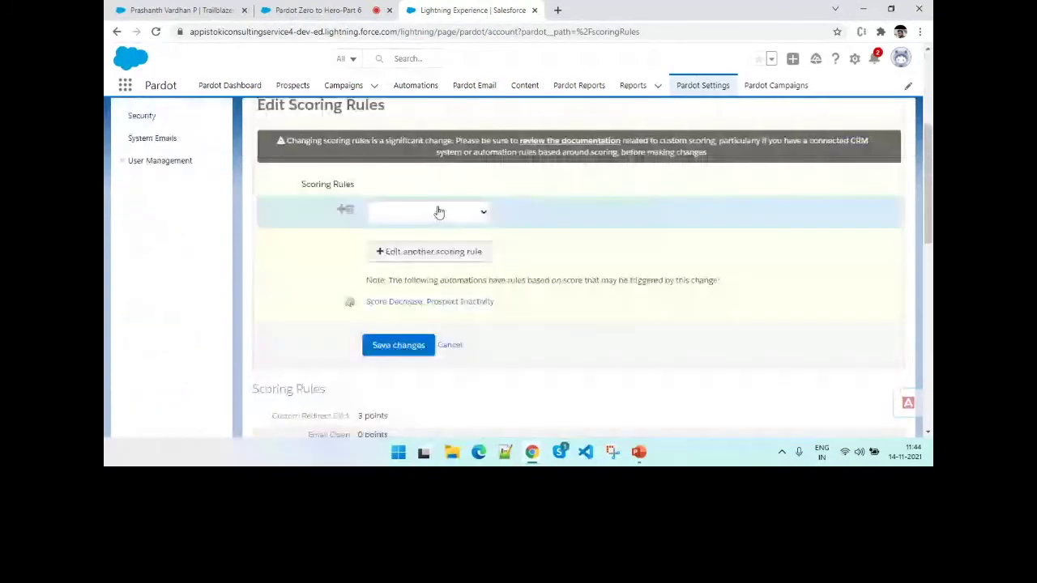
left_click(439, 212)
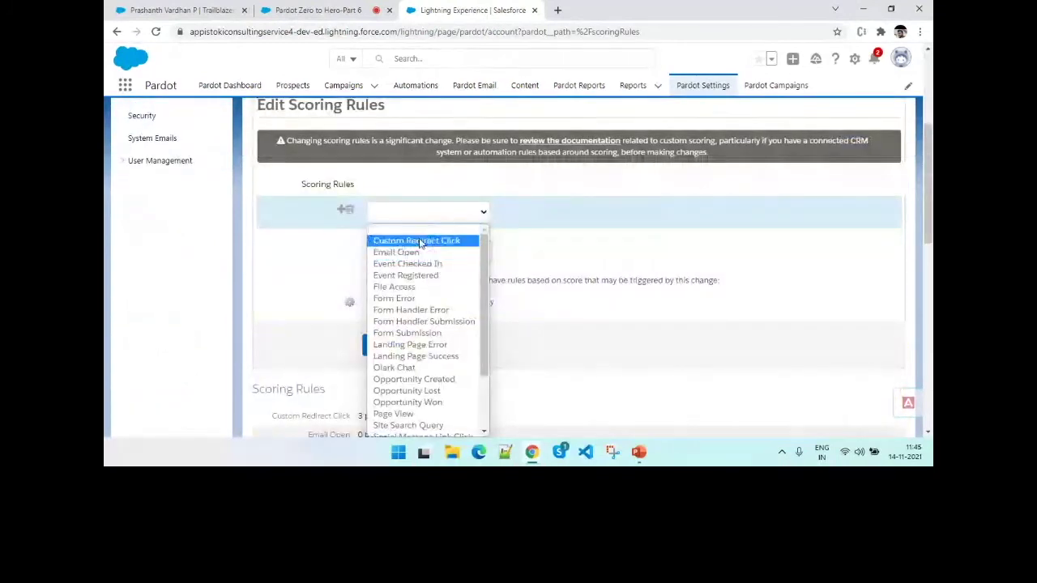
left_click(413, 235)
double_click(498, 212)
type("10")
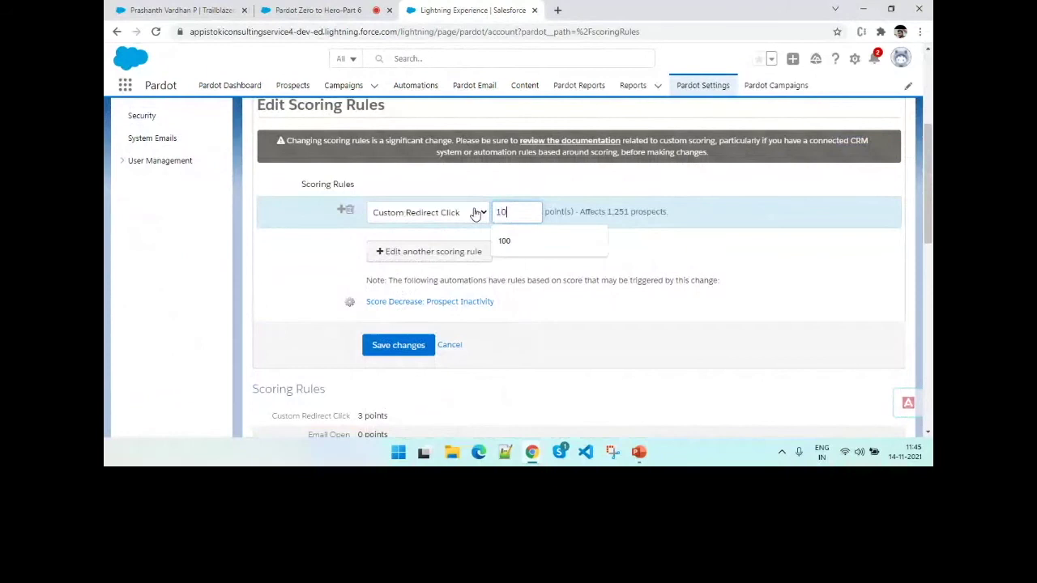
left_click(419, 350)
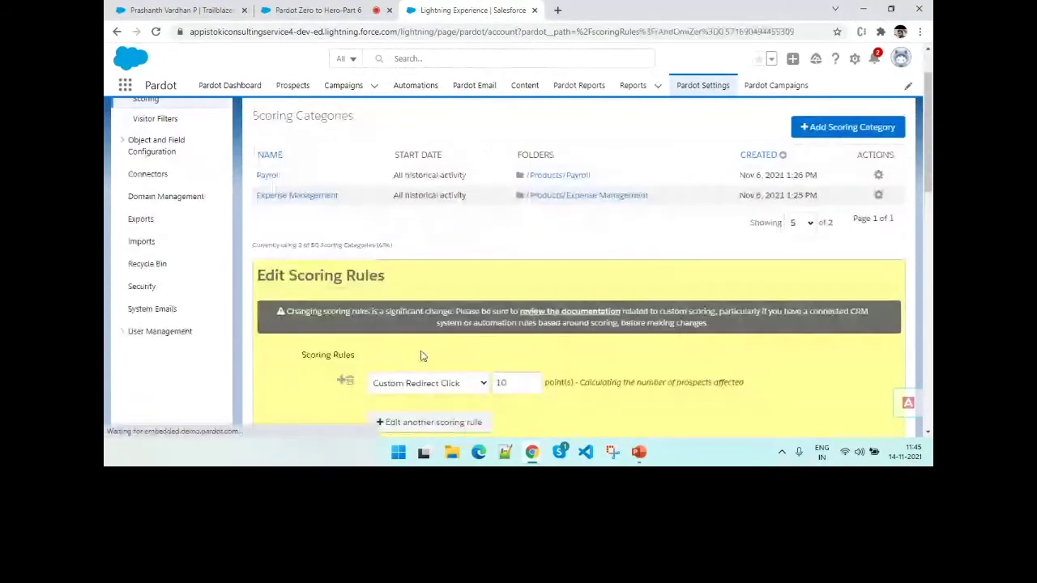
Check the saved Custom Redirect Click points in the scoring rules and read the notice above the scoring categories.
scroll(498, 362, "down", 3)
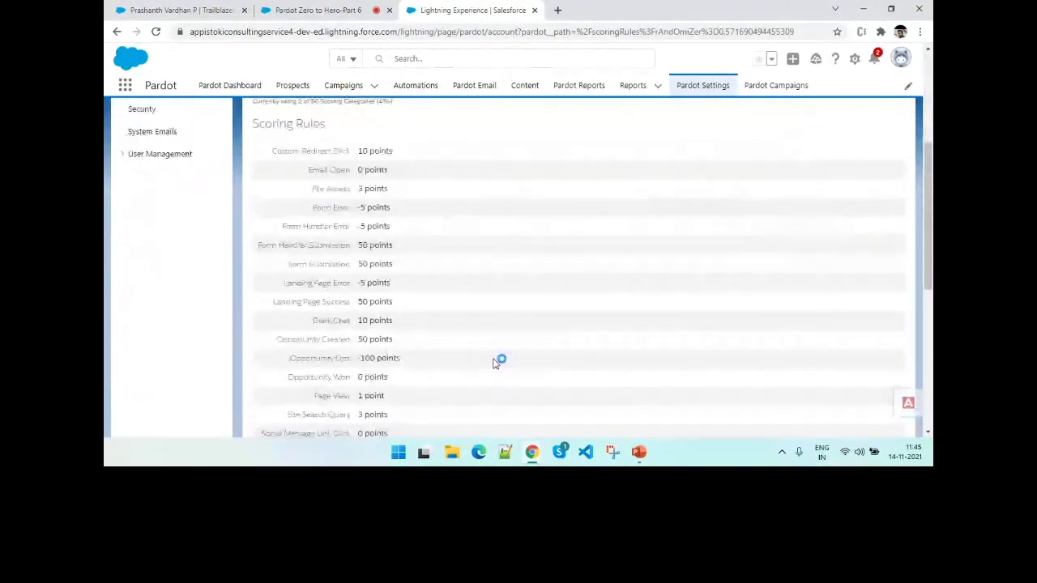
left_click_drag(409, 154, 359, 156)
left_click(435, 175)
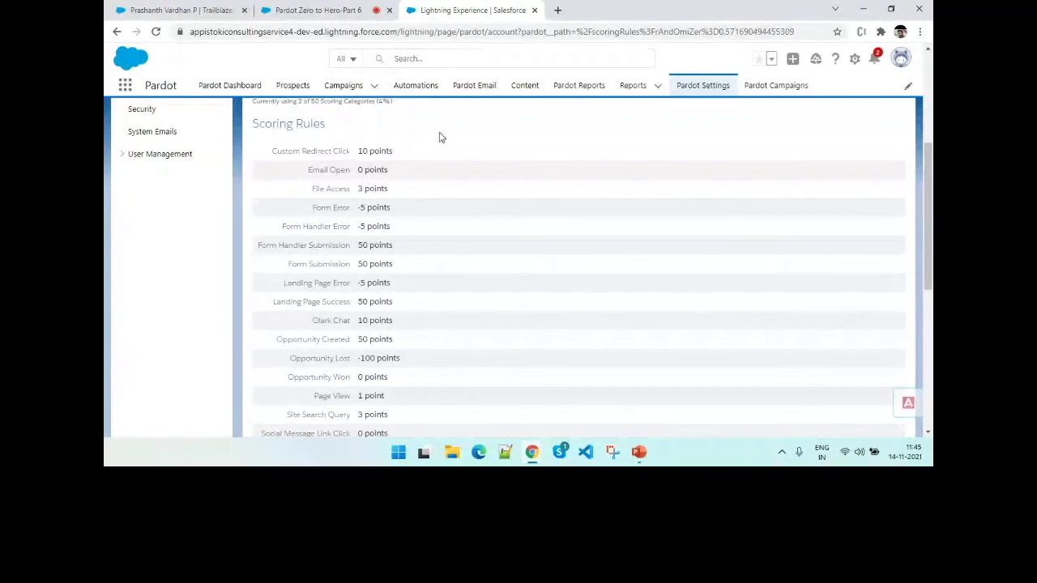
scroll(442, 137, "up", 3)
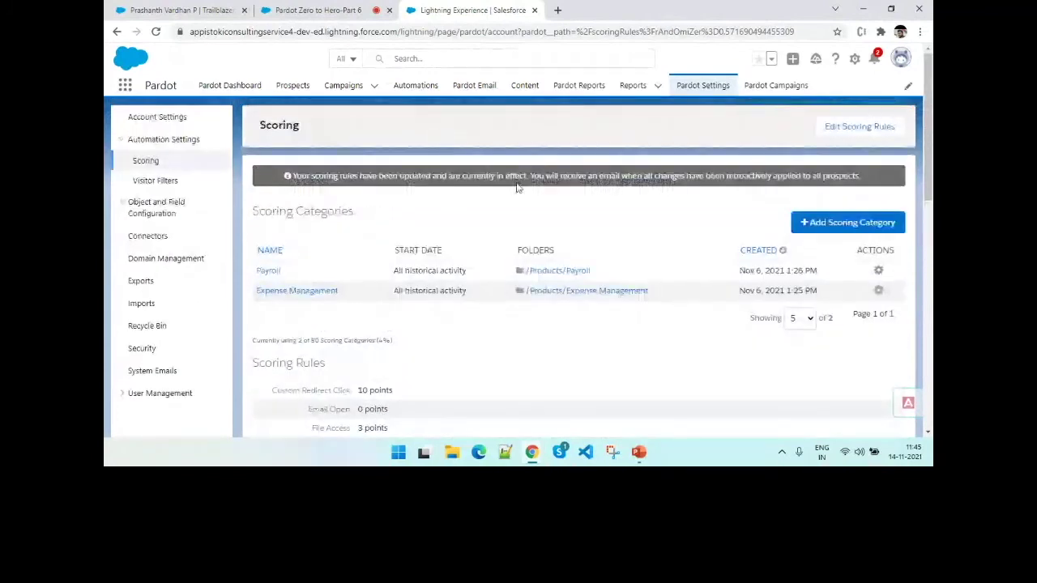
scroll(518, 188, "down", 1)
scroll(496, 217, "up", 1)
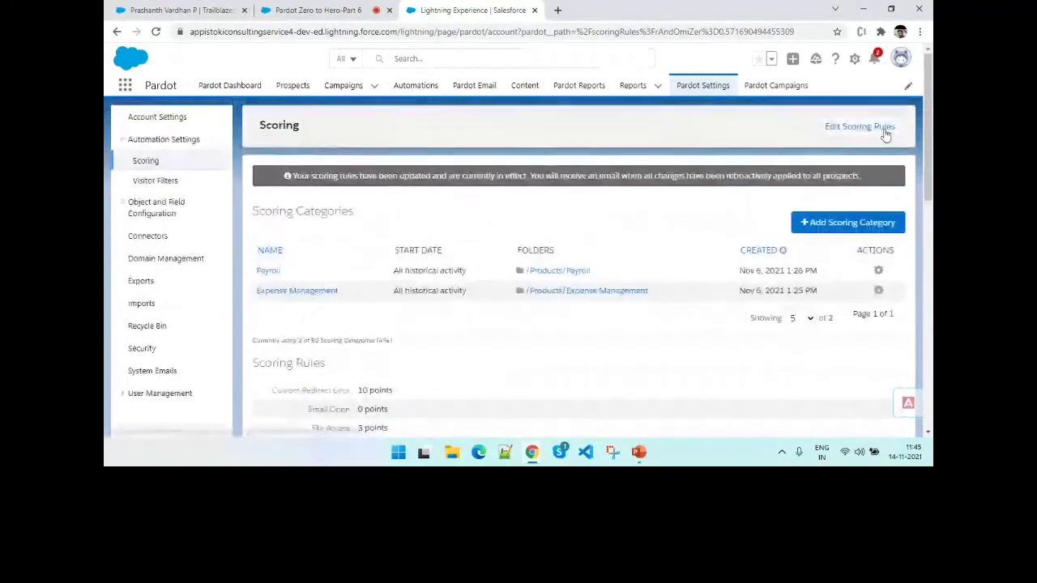
Set the Custom Redirect Click scoring rule to 3 points and save the changes.
left_click(869, 129)
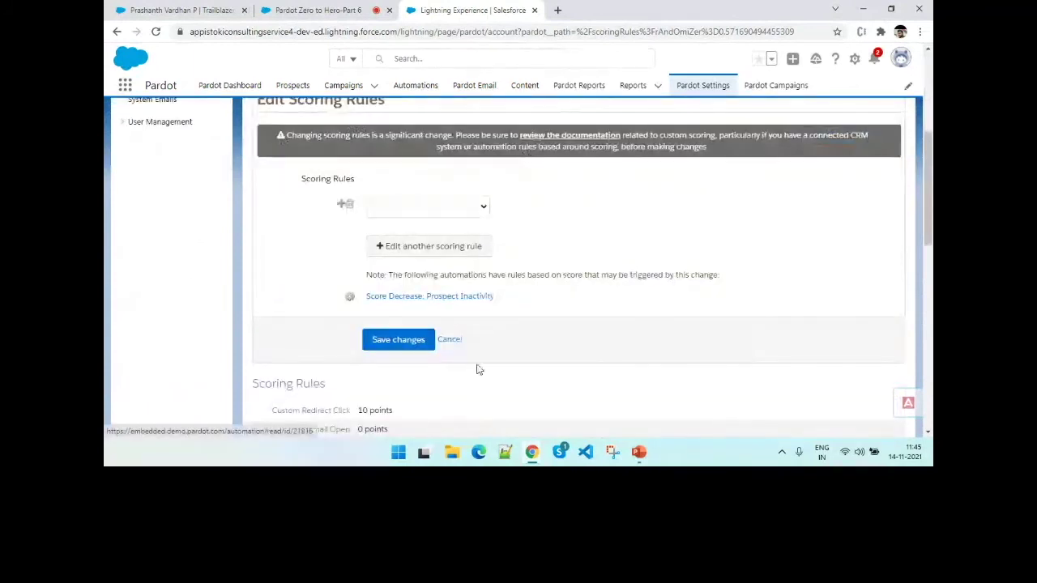
left_click(427, 207)
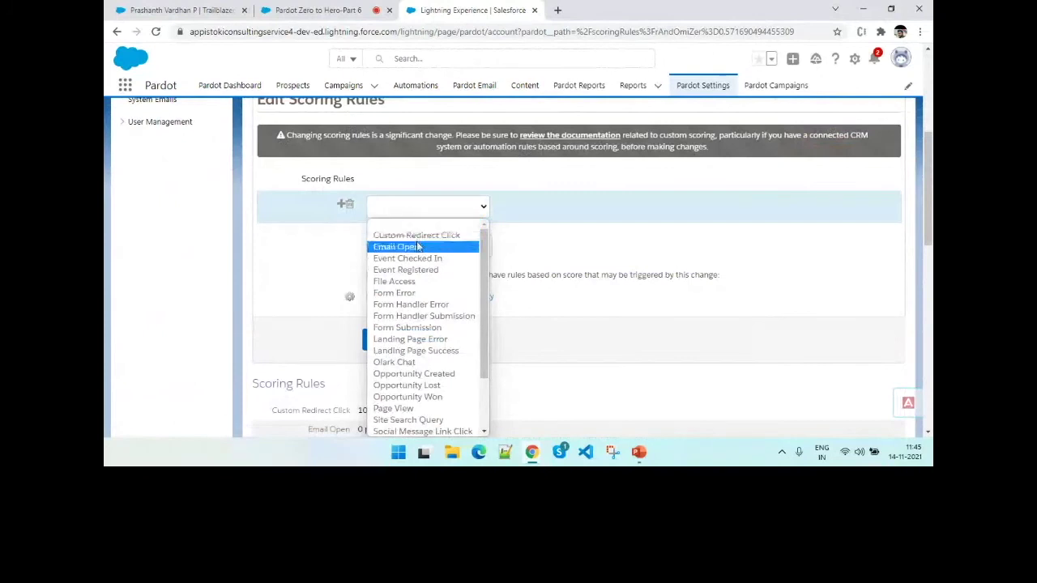
left_click(410, 235)
left_click_drag(515, 210, 473, 210)
type("5")
left_click(396, 340)
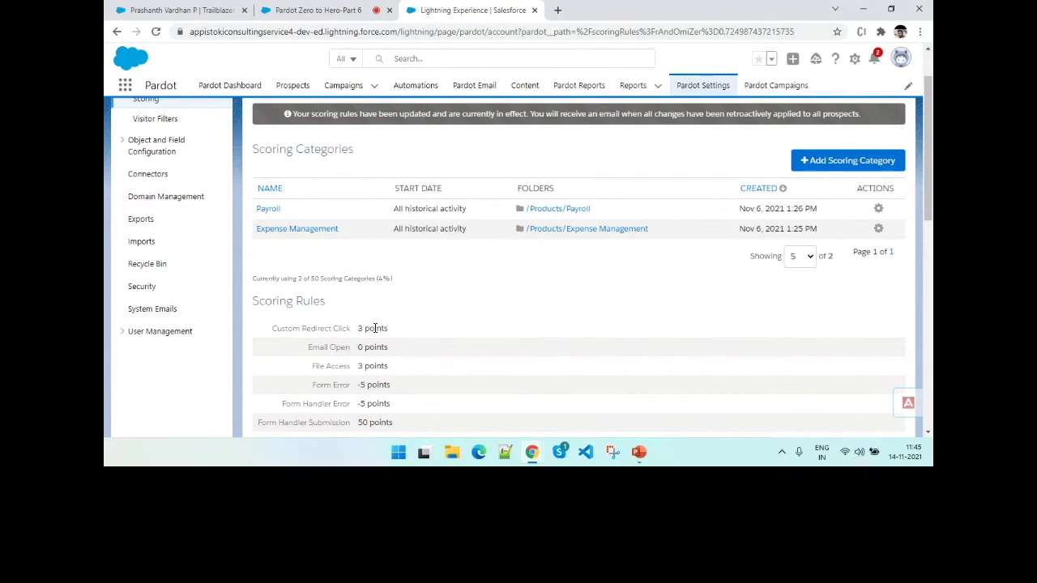
Open the Custom Redirects list in Content and show 10 entries per page.
left_click(428, 89)
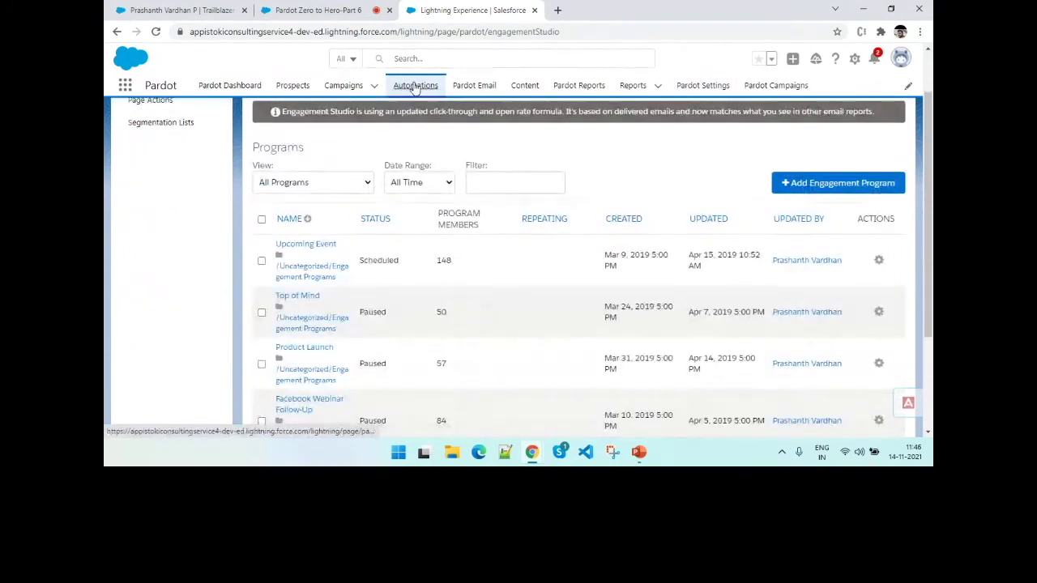
scroll(203, 164, "up", 2)
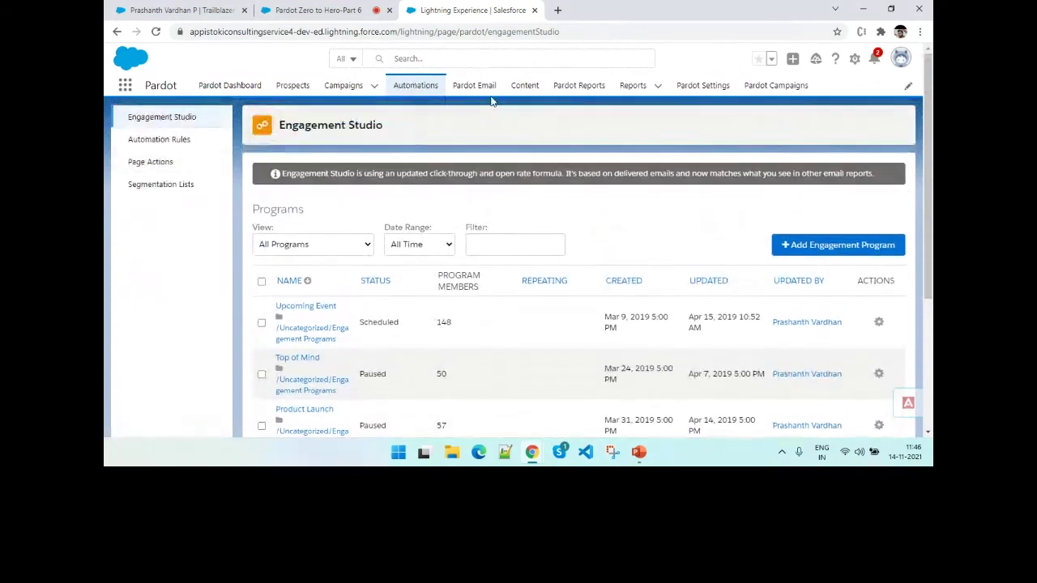
left_click(526, 85)
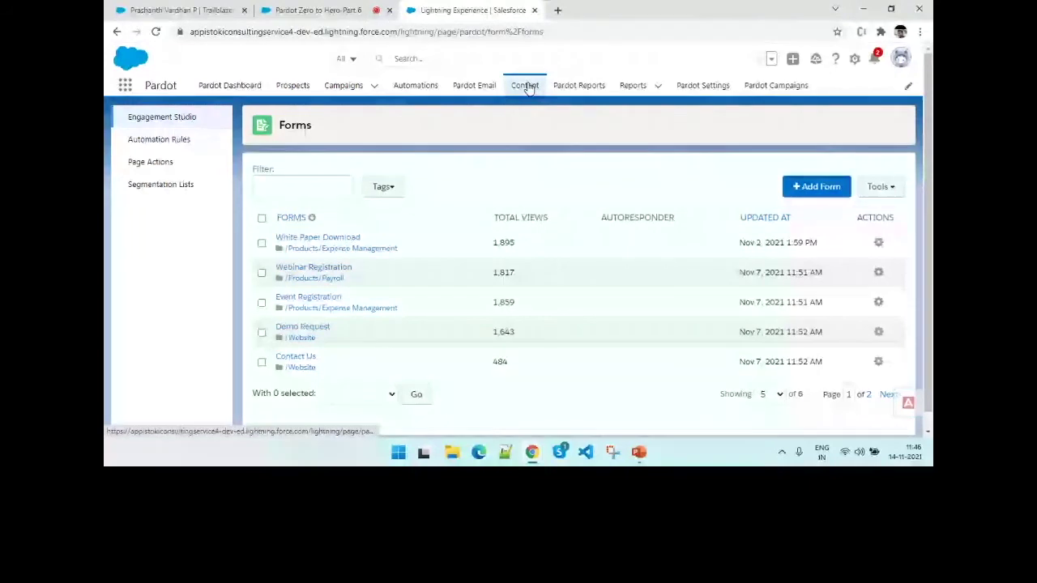
left_click(164, 231)
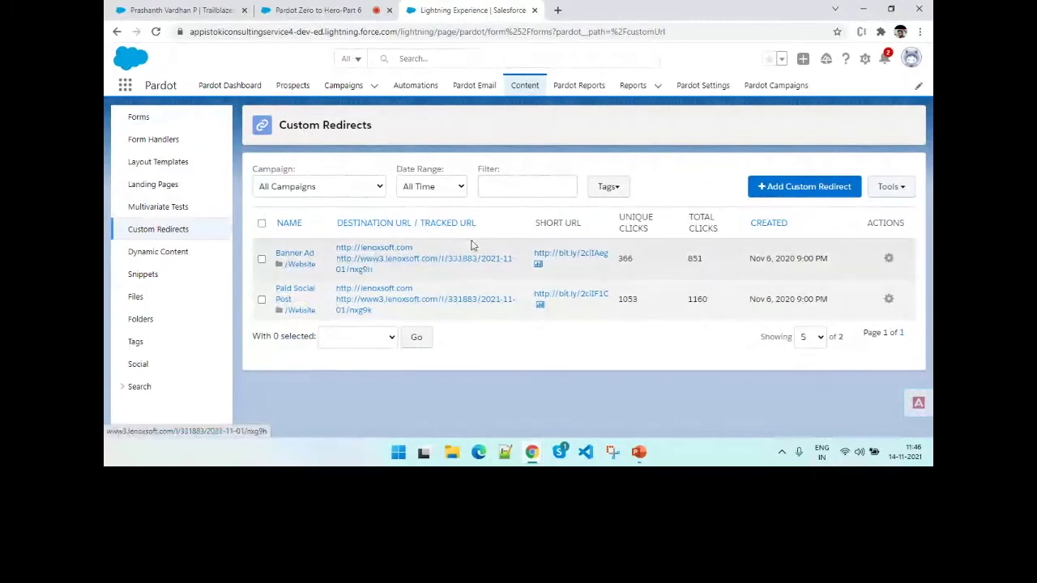
left_click(814, 337)
left_click(808, 367)
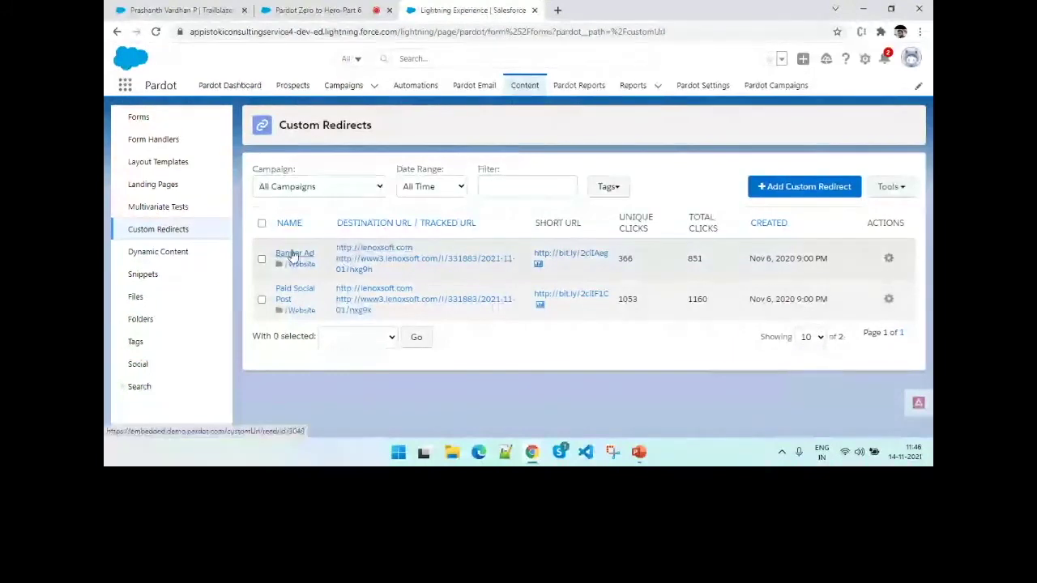
Open the Paid Social Post custom redirect for editing and go to its completion actions.
left_click(287, 297)
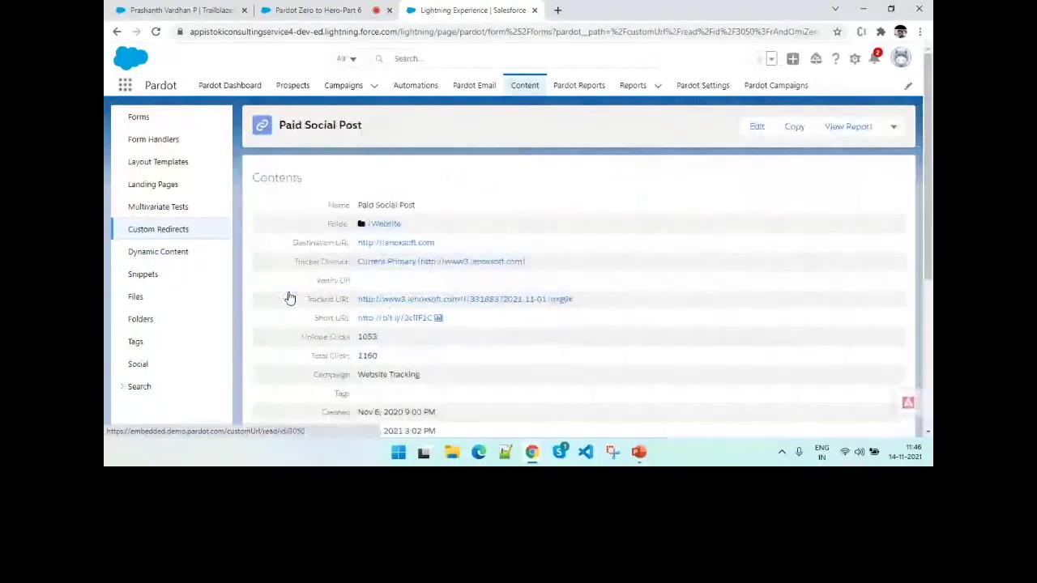
left_click(753, 135)
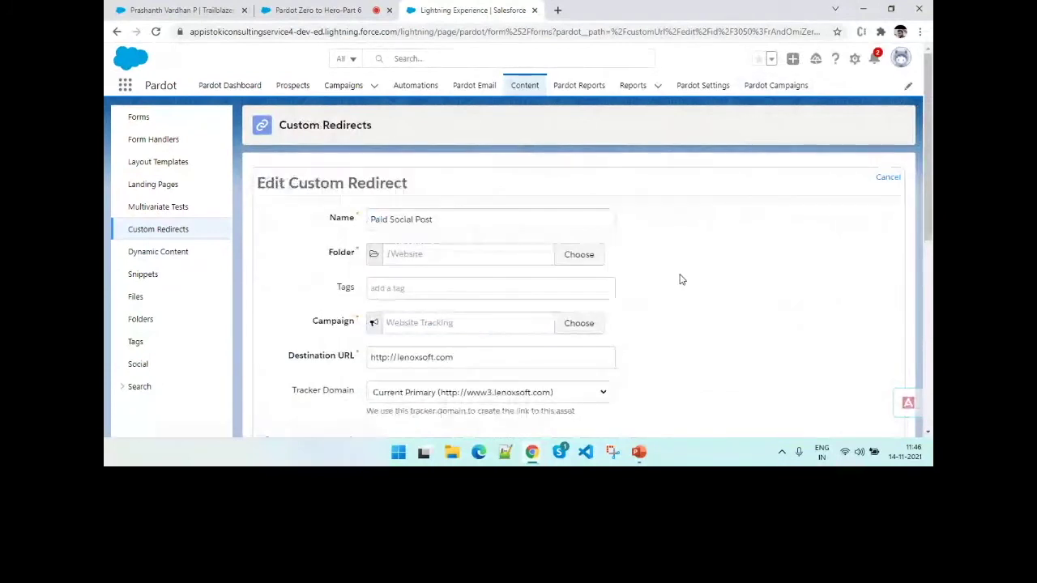
scroll(680, 279, "down", 8)
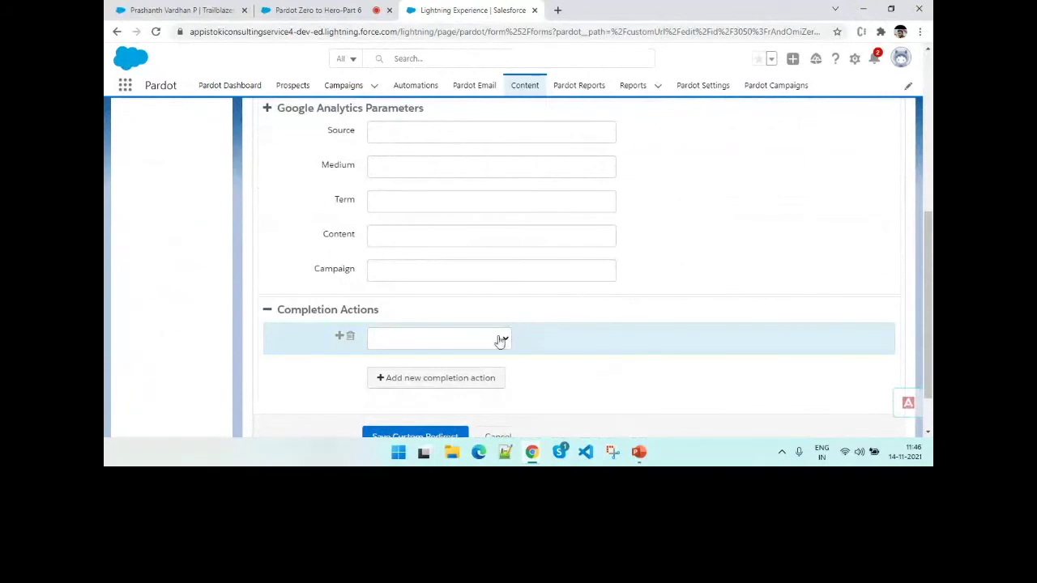
Set the first completion action to Adjust score by +7 points beyond the default score value.
left_click(477, 354)
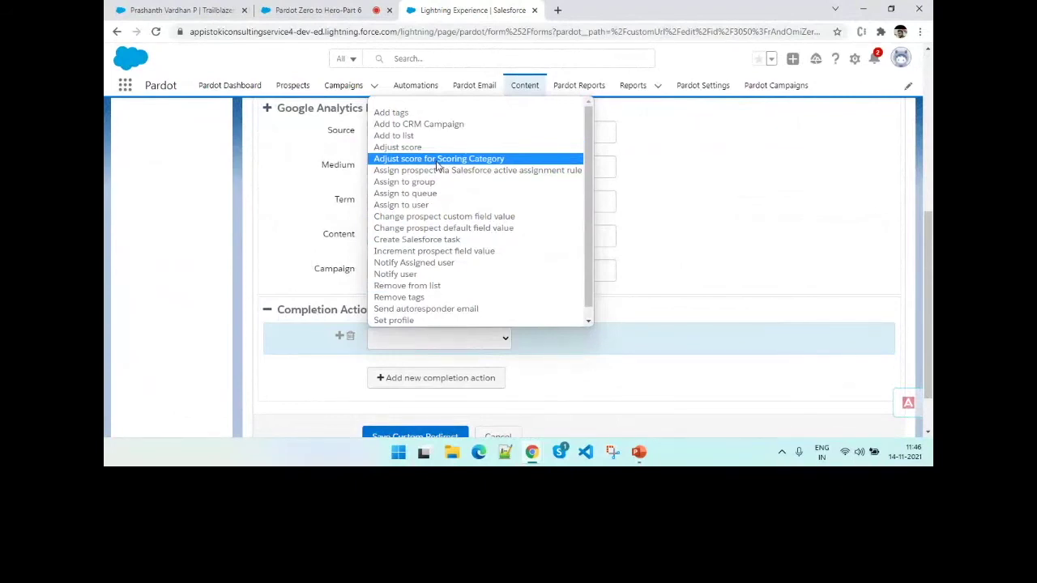
left_click(409, 148)
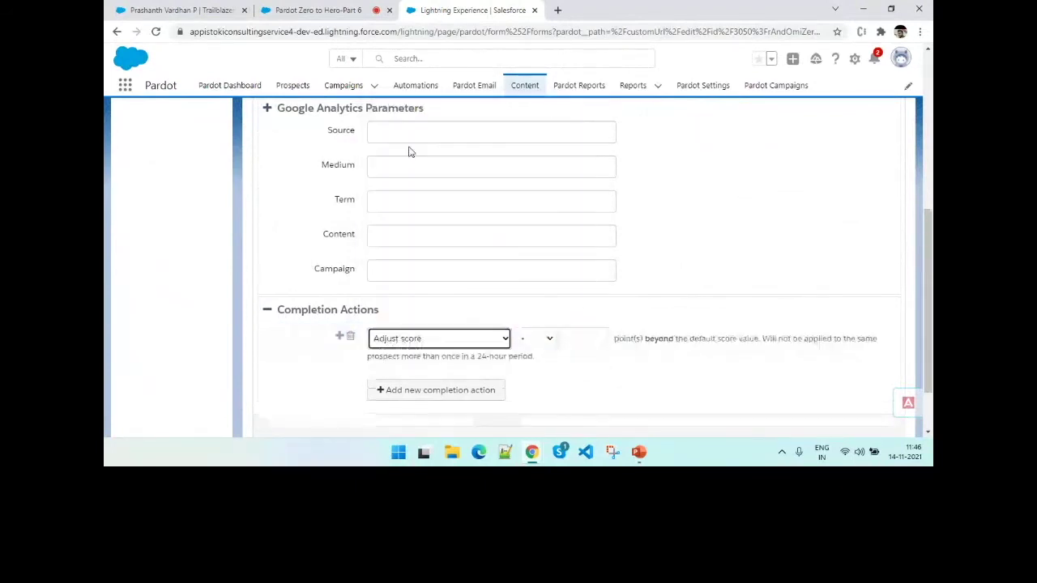
left_click(535, 341)
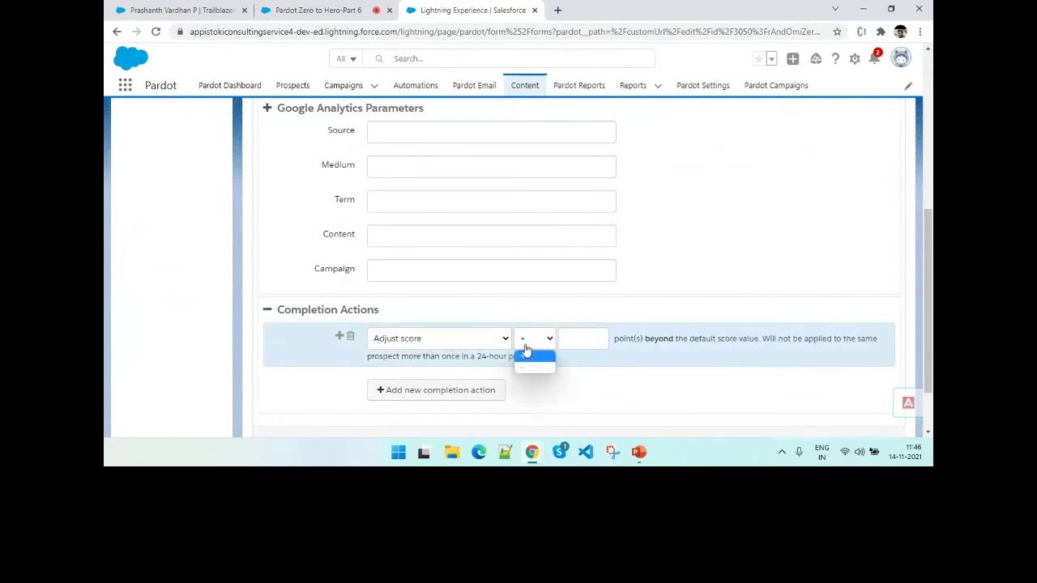
left_click(525, 354)
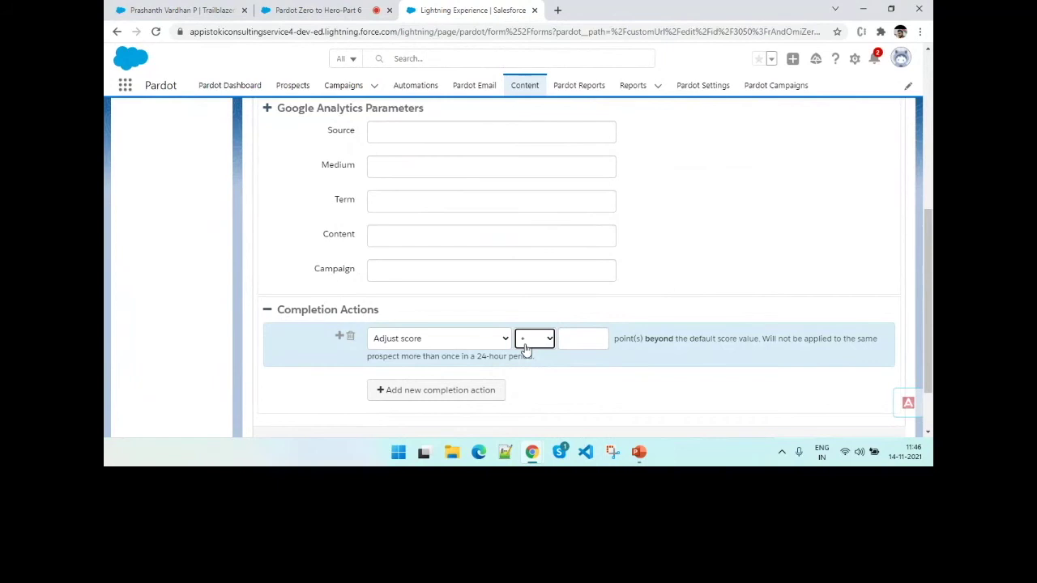
left_click_drag(619, 343, 754, 339)
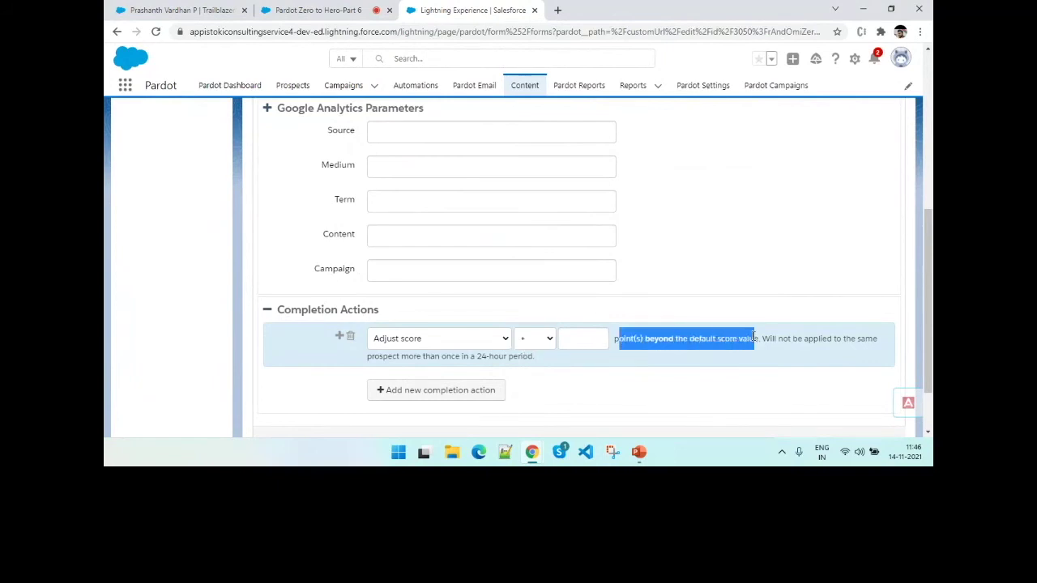
double_click(748, 338)
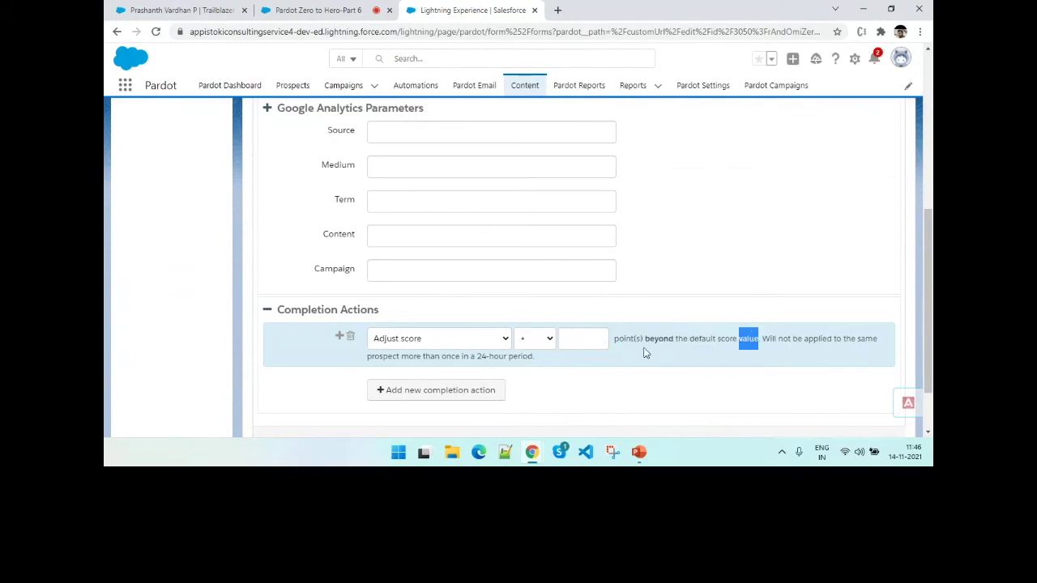
left_click(583, 337)
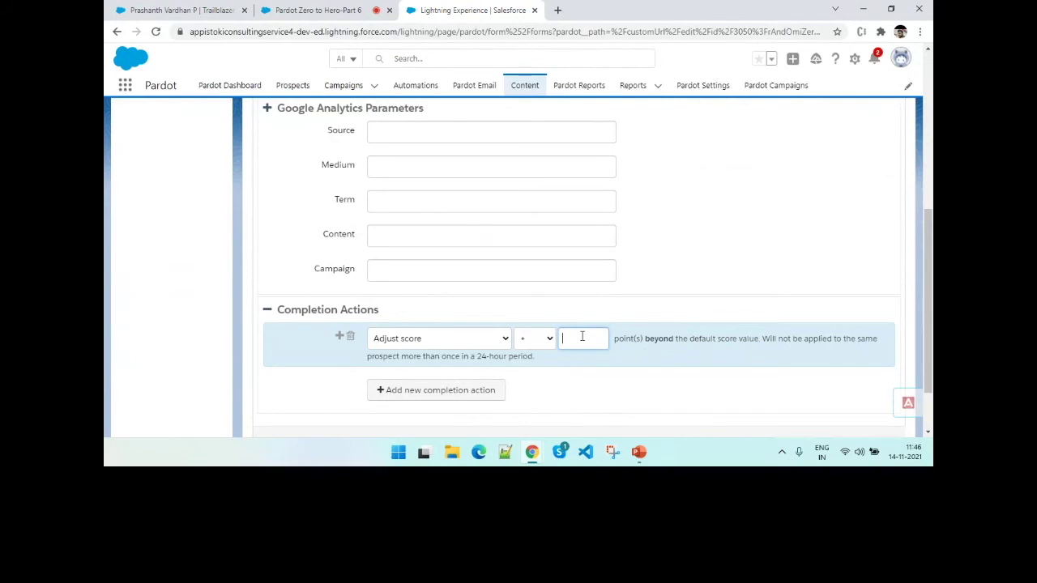
type("10")
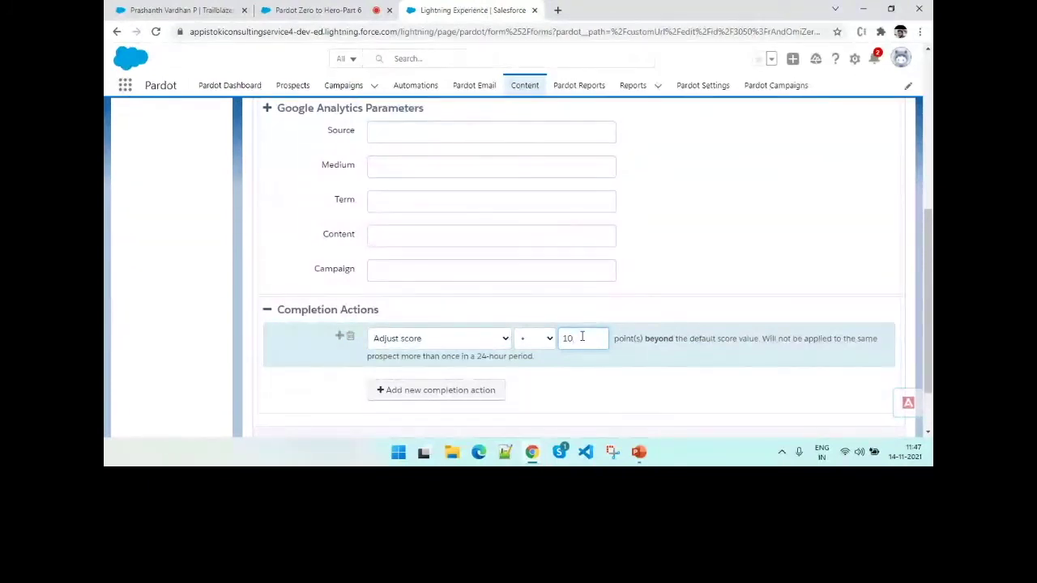
key("BackSpace")
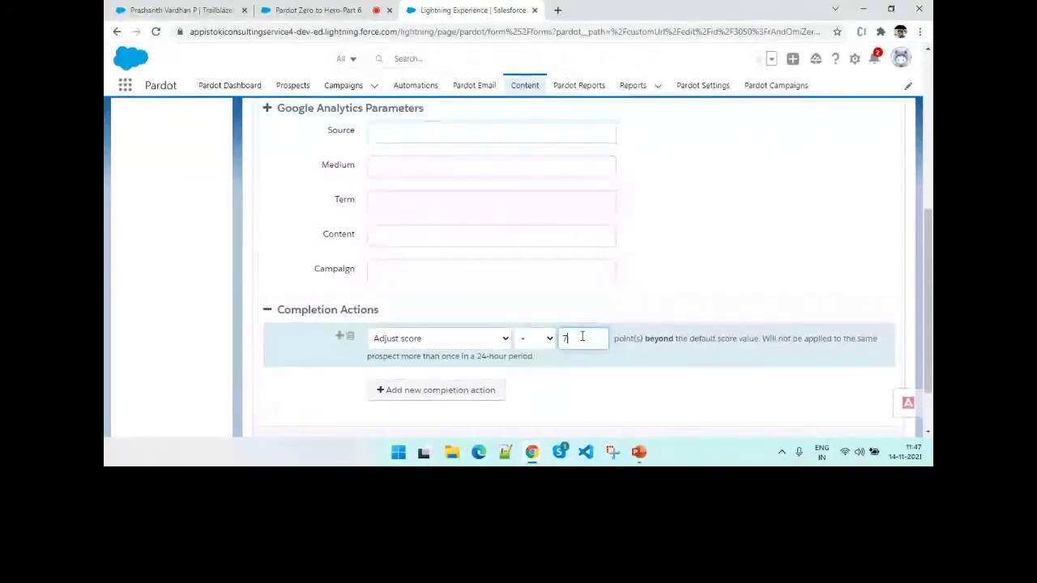
type("7")
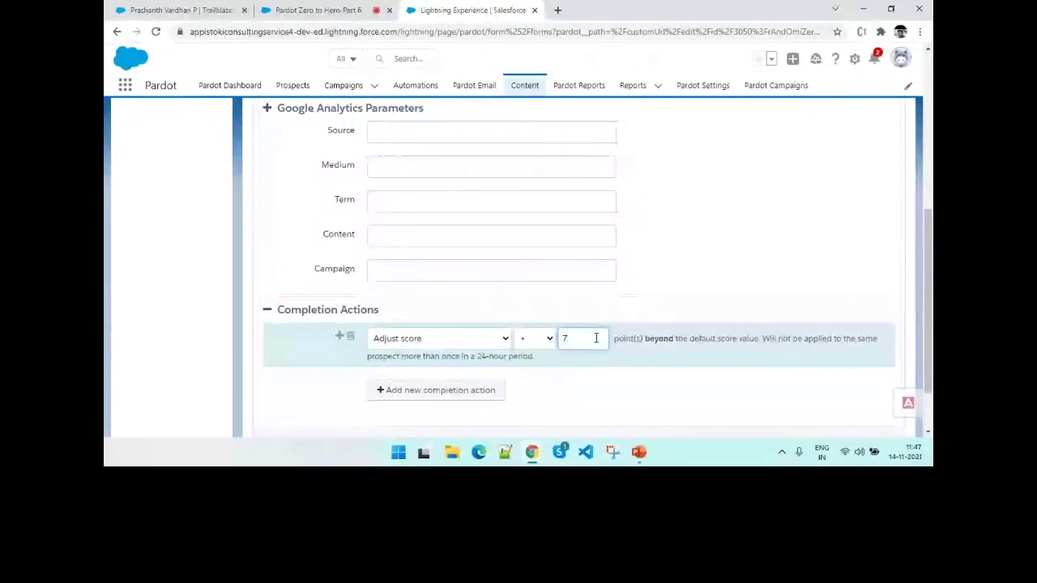
Add a completion action that adjusts the Expense Management scoring category by +5 points, and save the custom redirect.
left_click(478, 391)
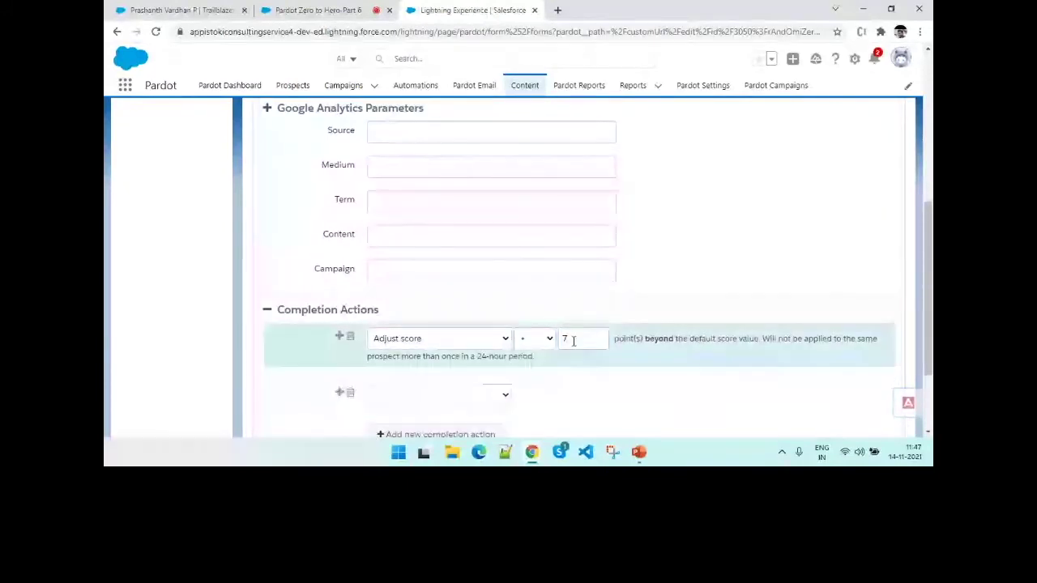
scroll(486, 365, "down", 2)
left_click(481, 303)
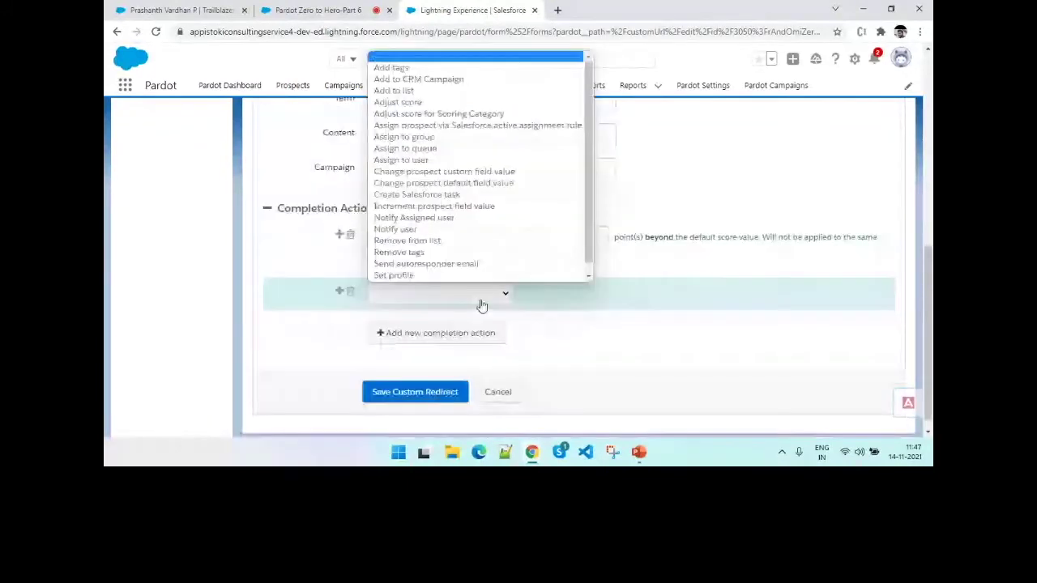
left_click(438, 113)
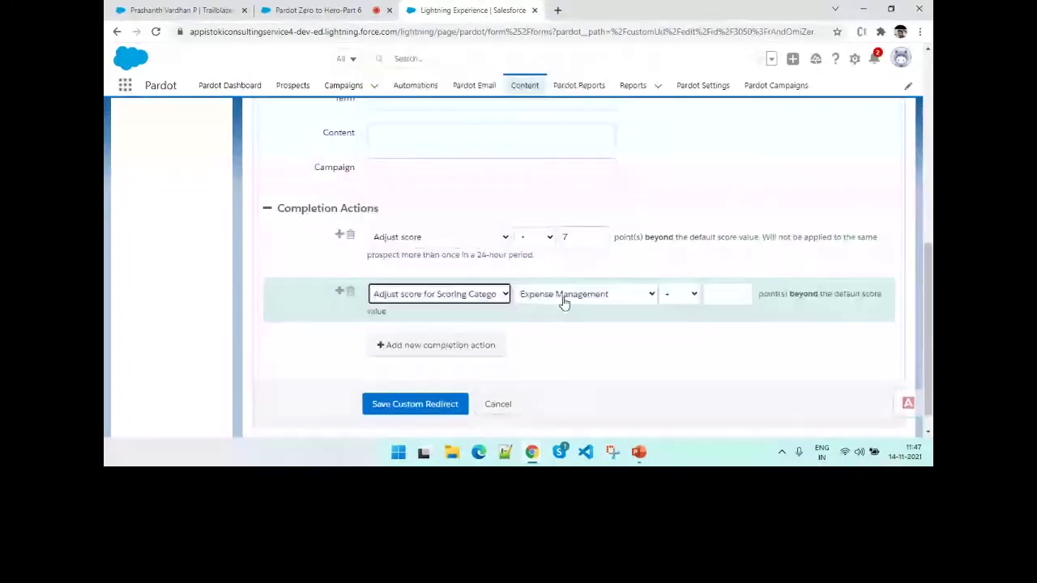
scroll(413, 266, "up", 2)
scroll(413, 266, "up", 2)
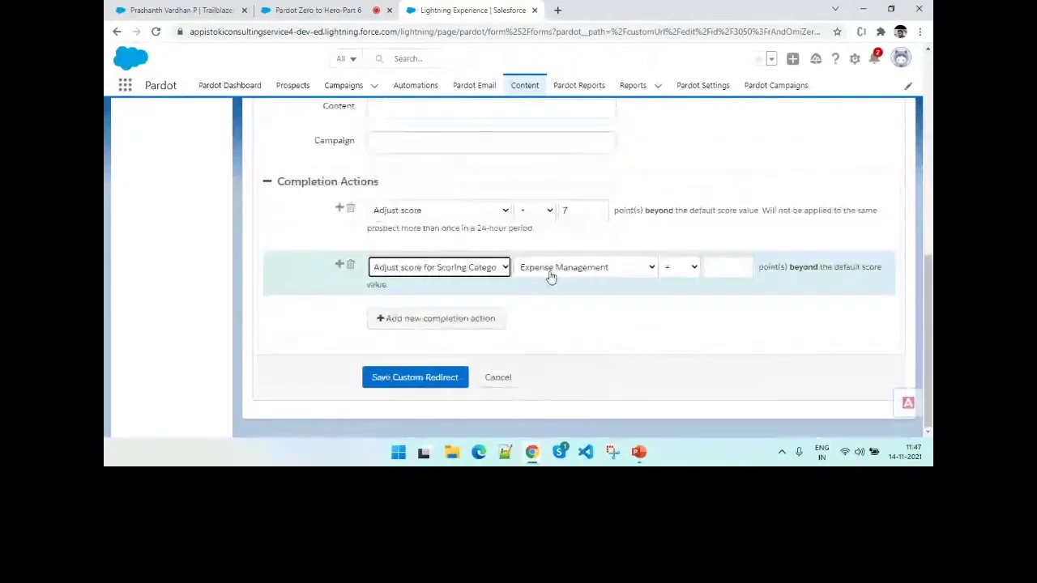
left_click(549, 275)
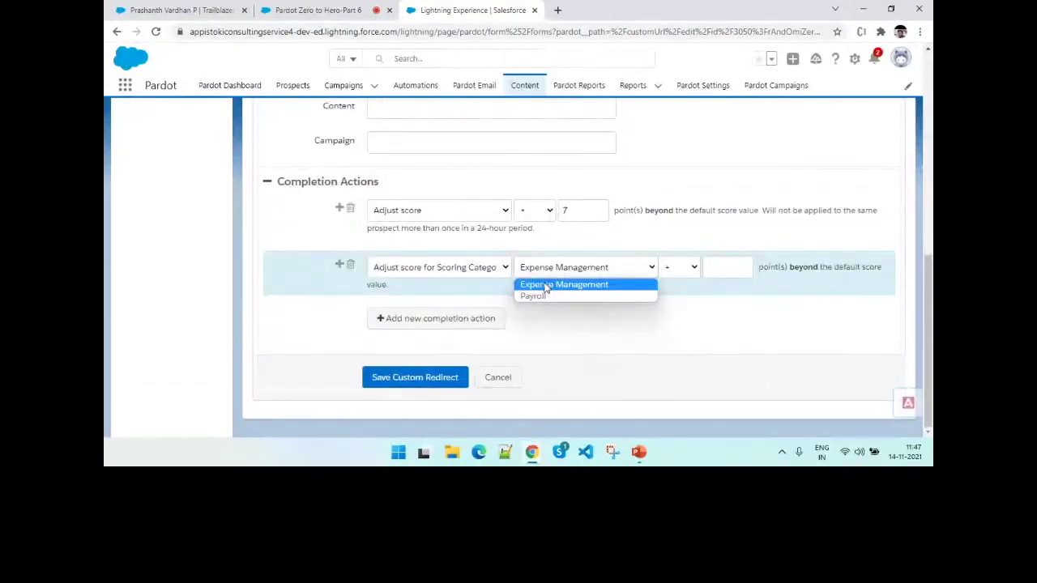
left_click(549, 285)
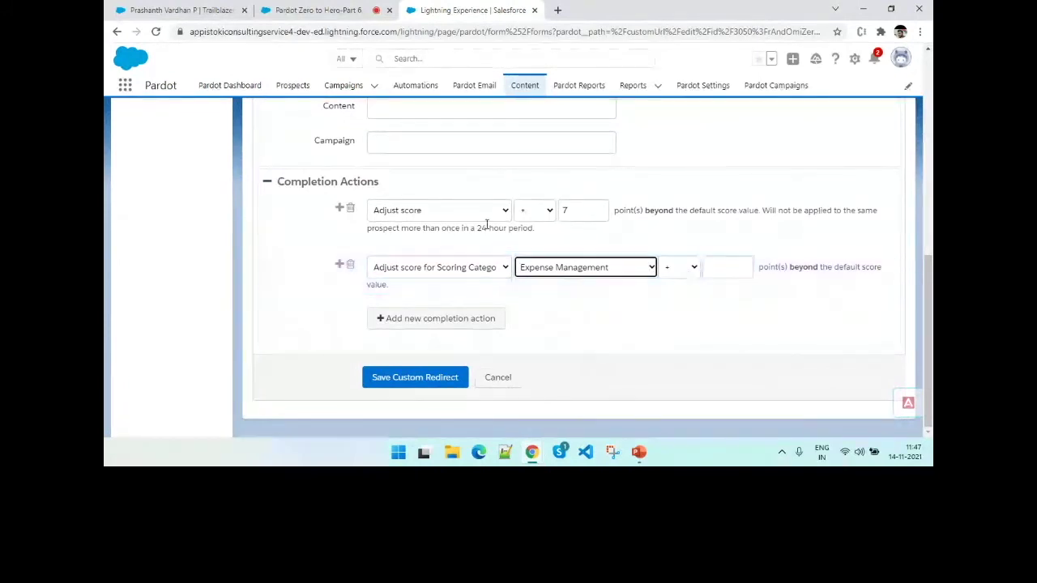
left_click(729, 265)
type("5")
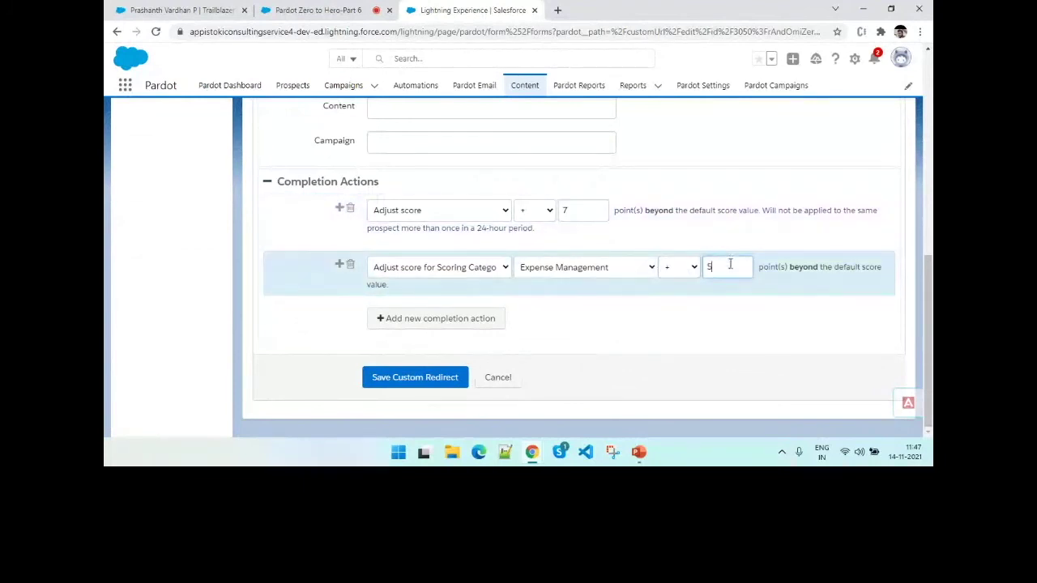
left_click(436, 374)
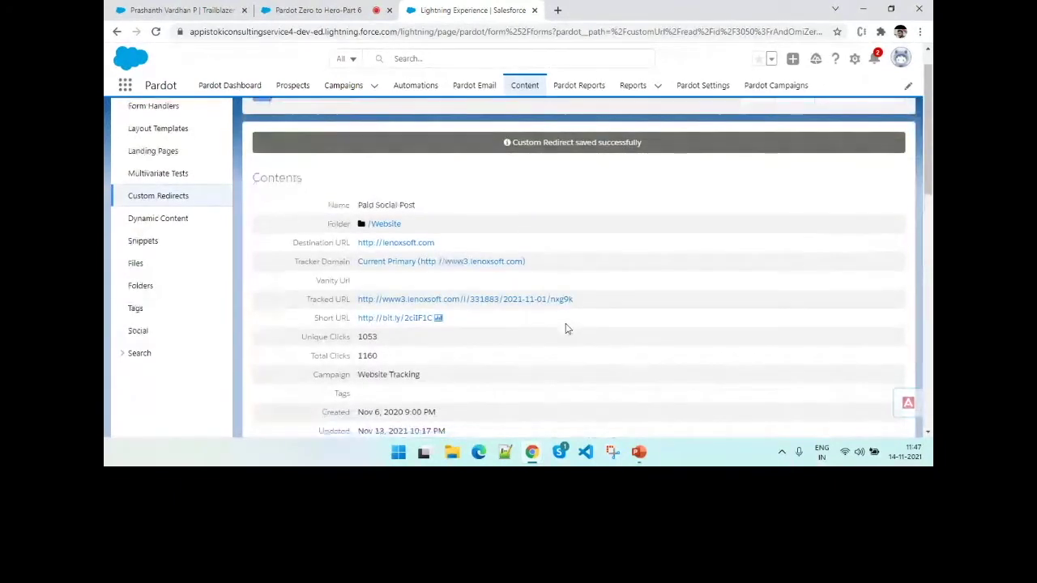
Review the saved completion actions and the prospects list of the Paid Social Post redirect.
scroll(566, 328, "down", 10)
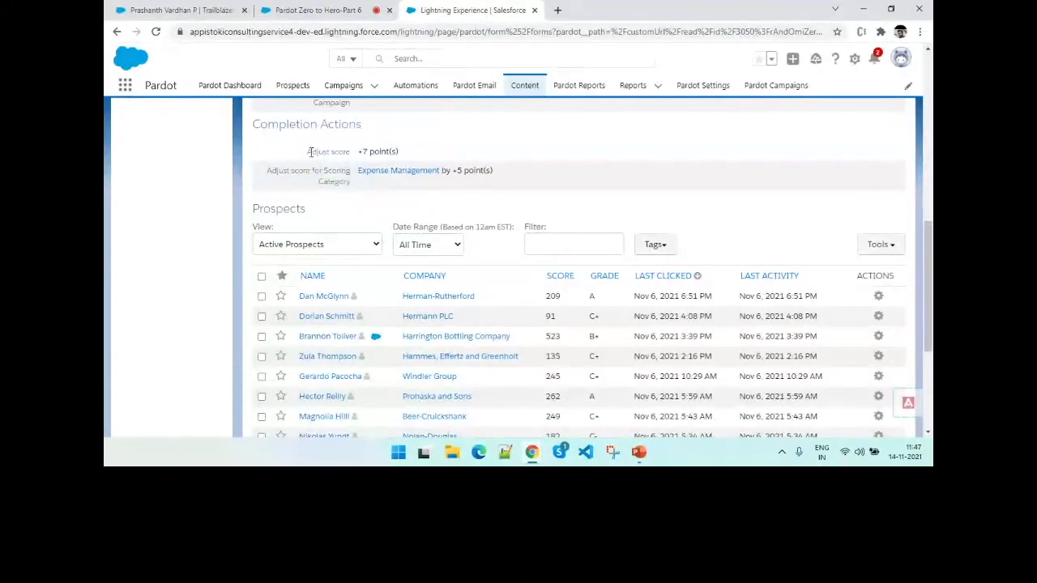
left_click_drag(309, 151, 365, 155)
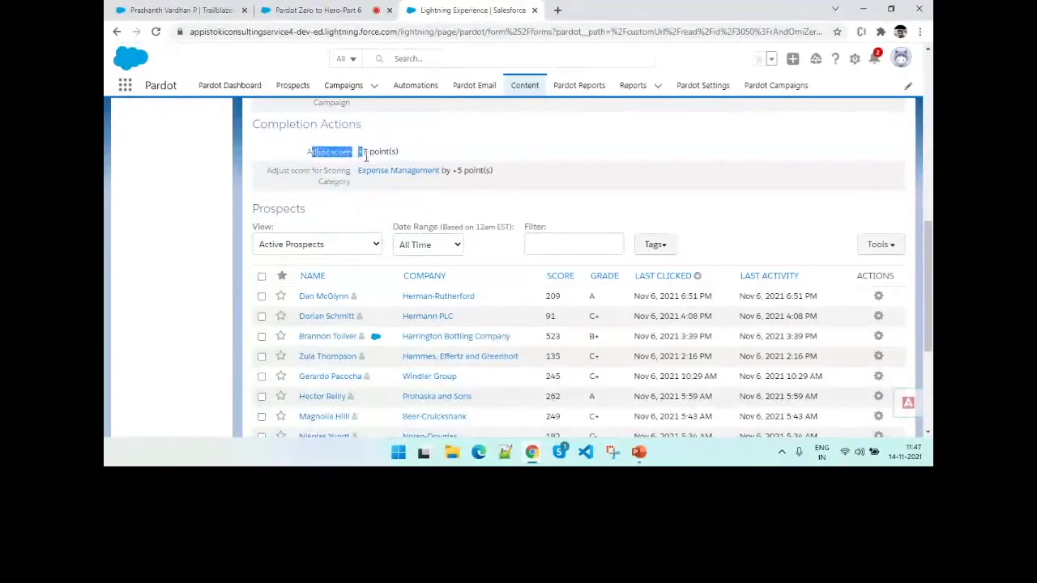
left_click(274, 166)
left_click_drag(273, 166, 505, 173)
left_click(506, 173)
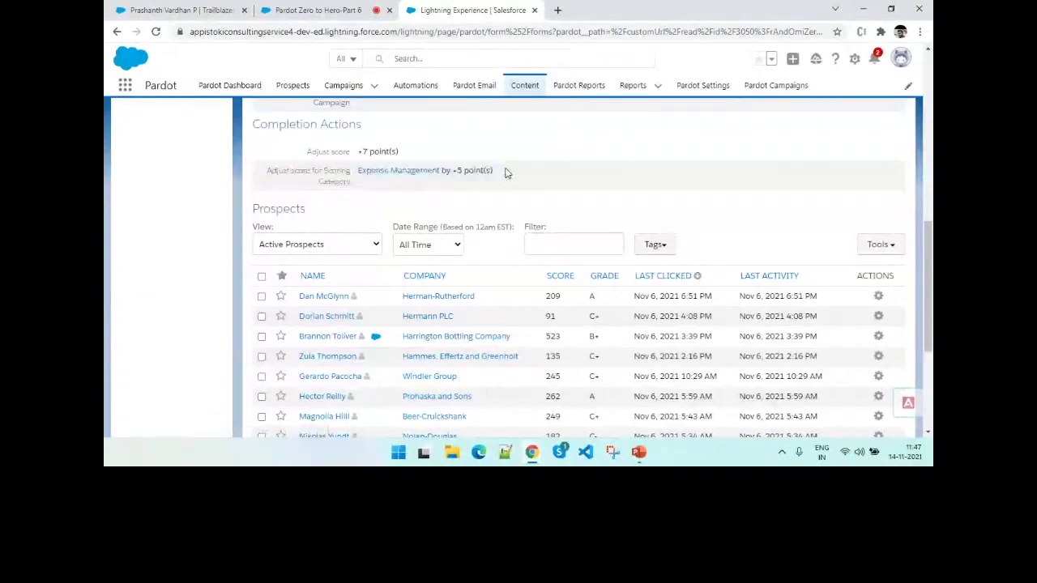
scroll(505, 172, "down", 1)
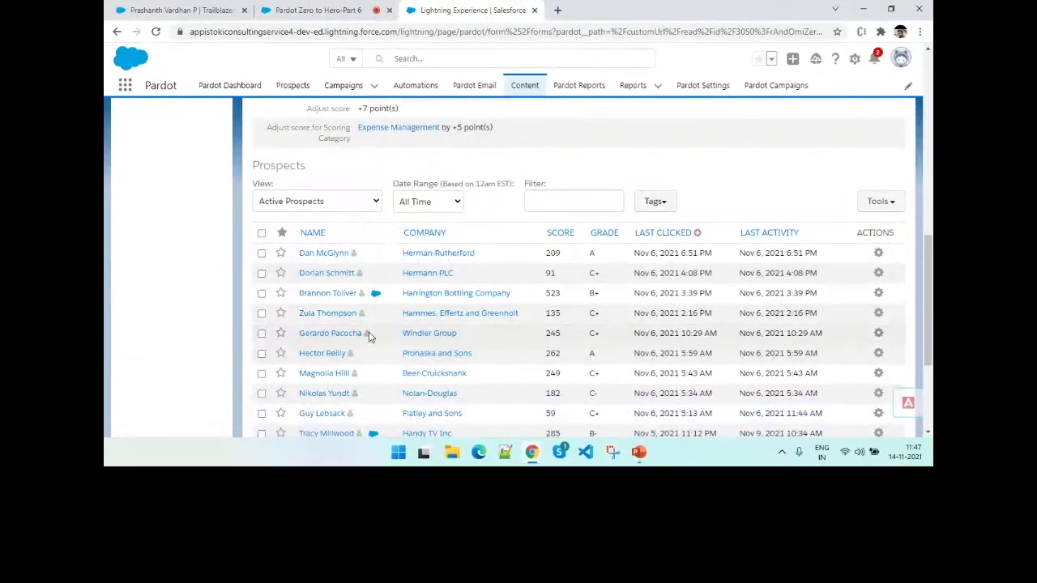
scroll(369, 336, "down", 3)
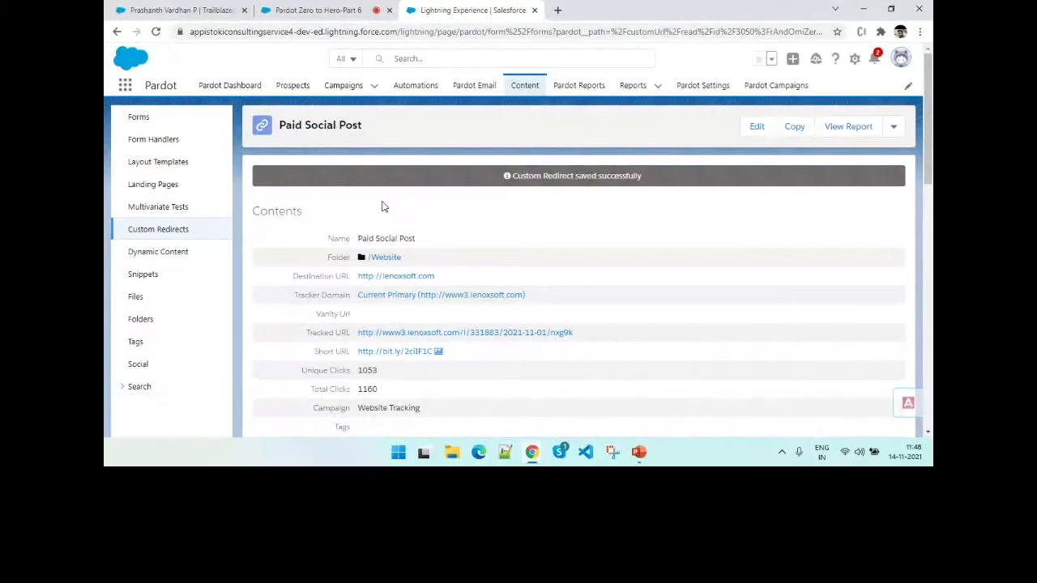
Open the White Paper Download form from the Forms list for editing.
left_click(219, 184)
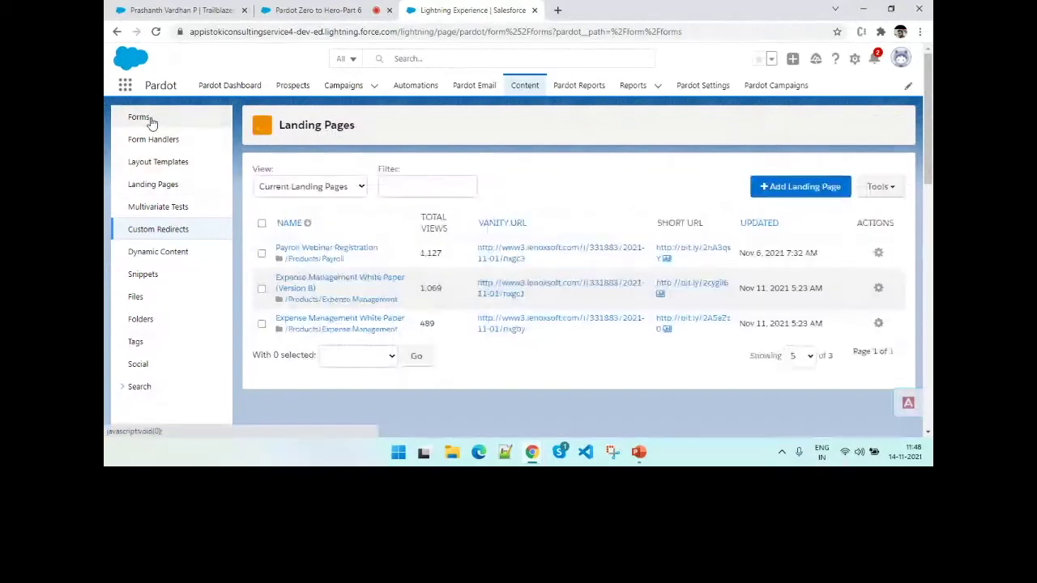
left_click(151, 121)
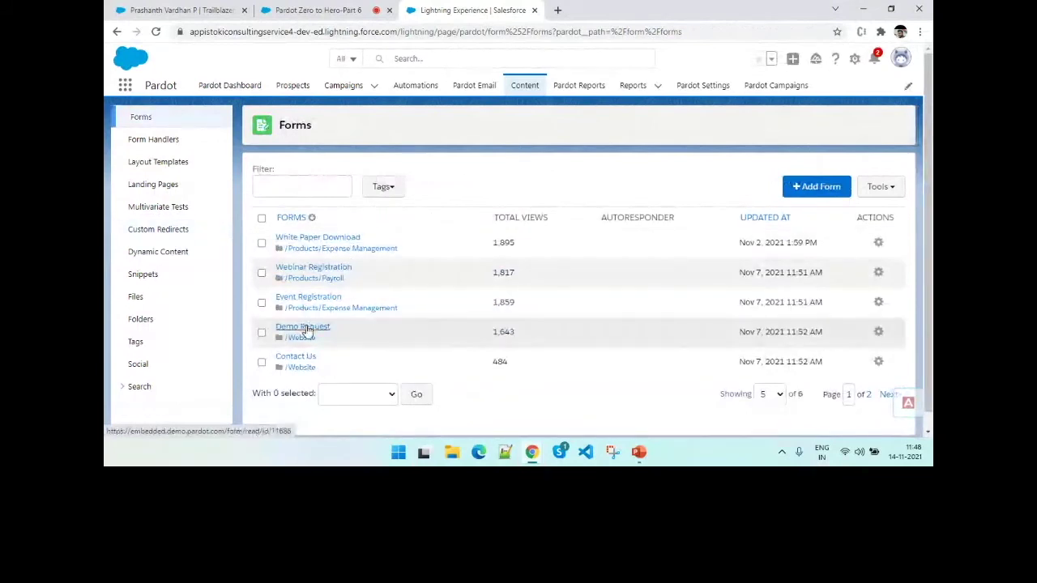
left_click(336, 237)
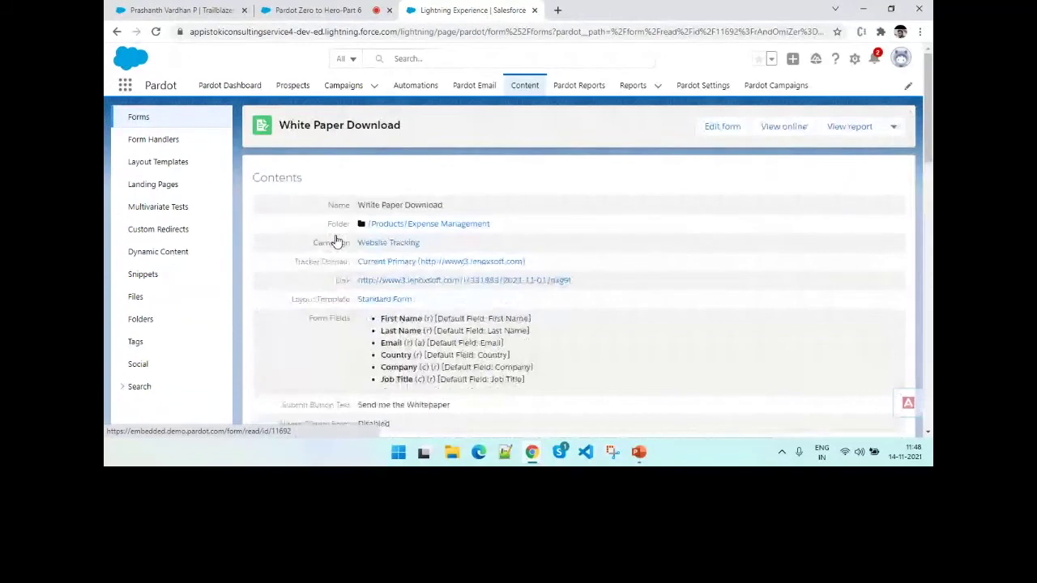
left_click(712, 141)
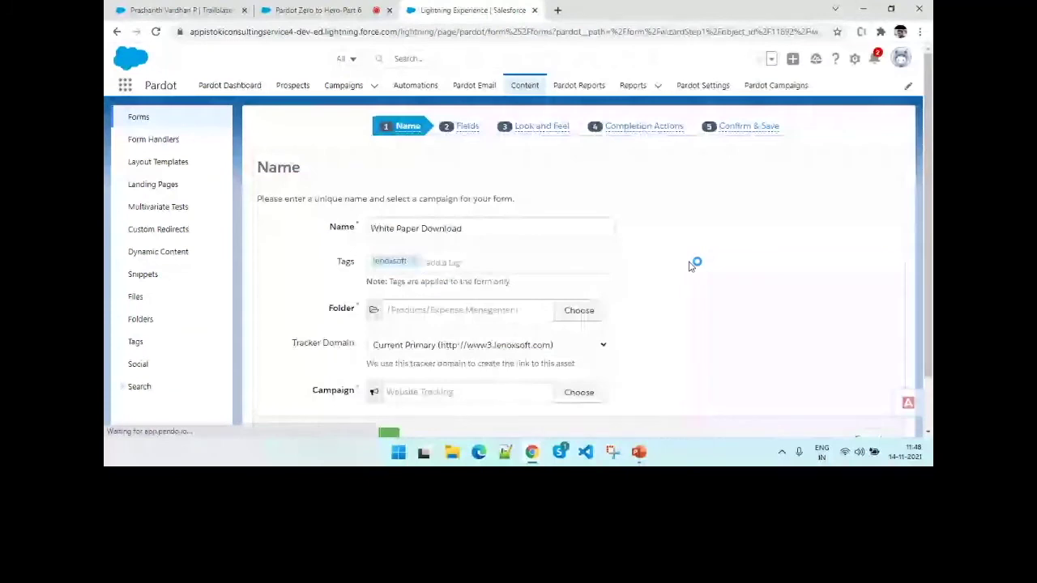
Add an Adjust score completion action of +50 points to the White Paper Download form.
left_click(626, 126)
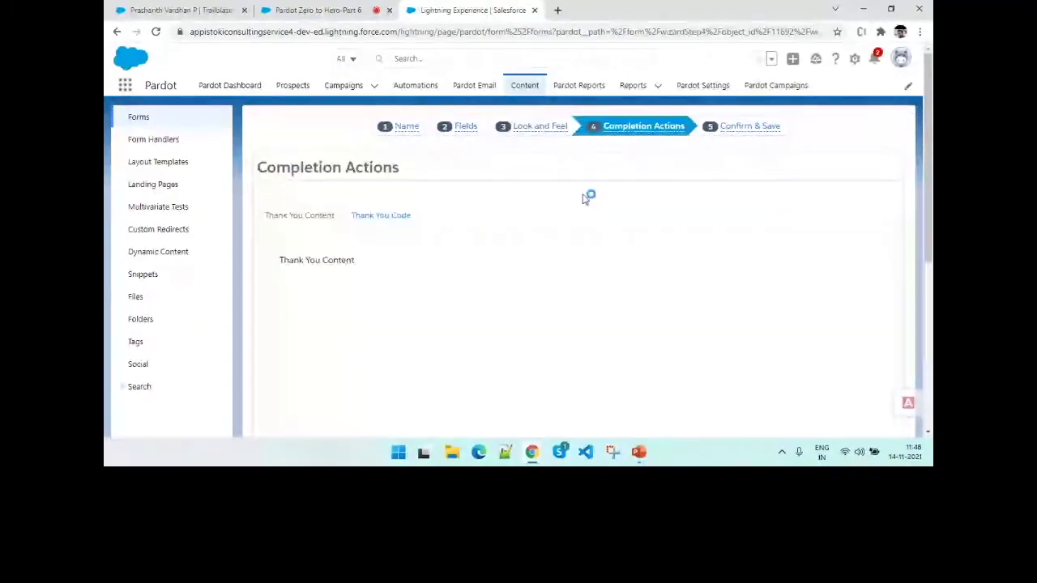
scroll(555, 241, "down", 5)
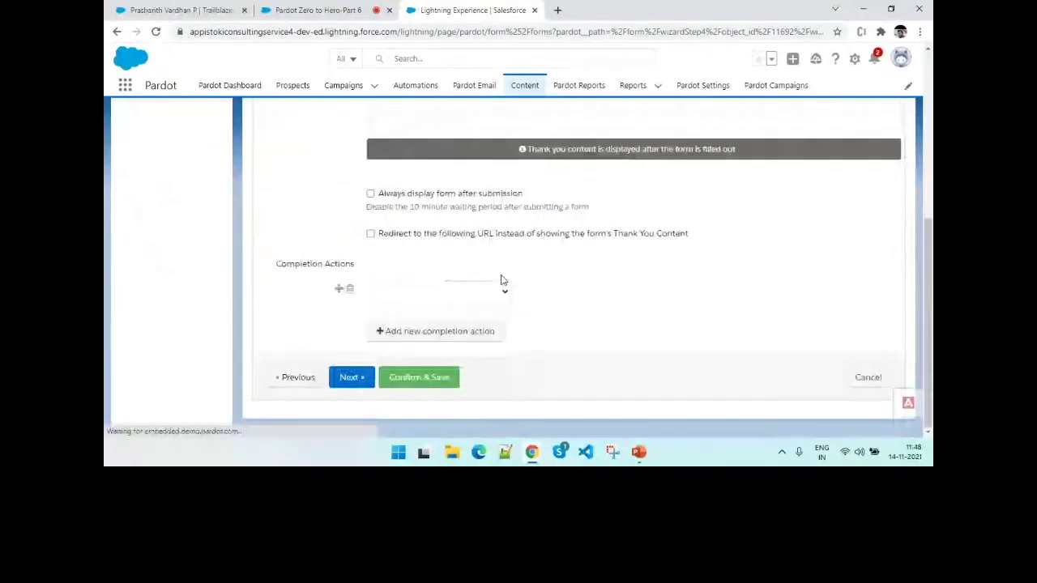
left_click(489, 290)
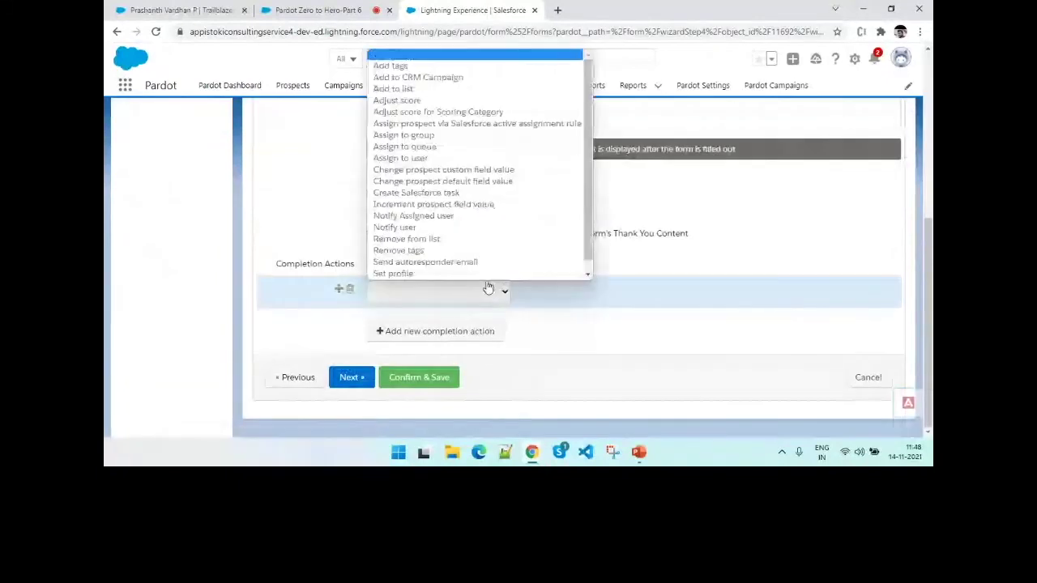
left_click(433, 100)
left_click(599, 291)
type("50")
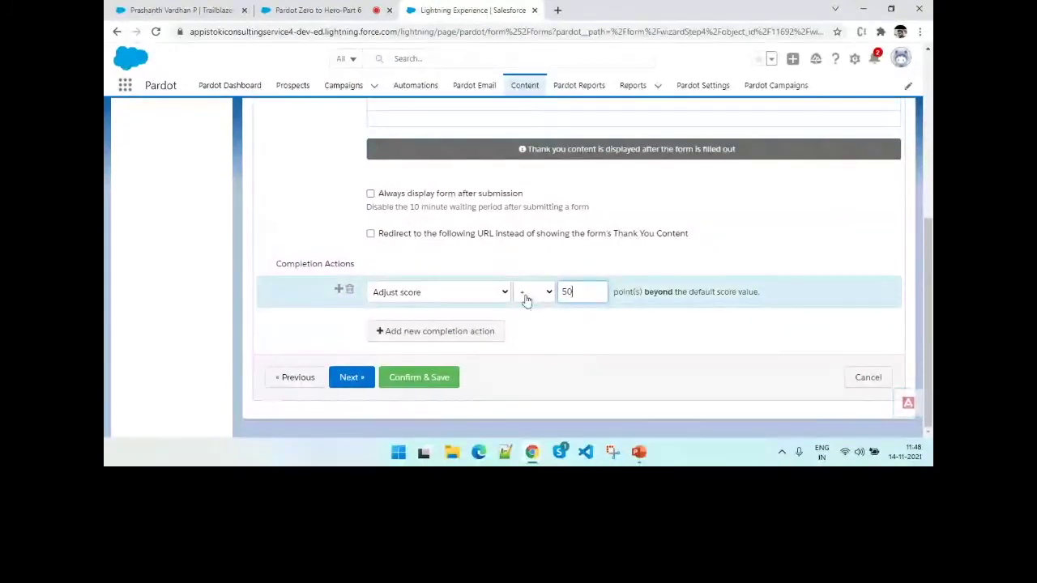
Add a completion action that adjusts the Payroll scoring category by +10 points, and save the form.
left_click(435, 331)
left_click(438, 336)
left_click(440, 155)
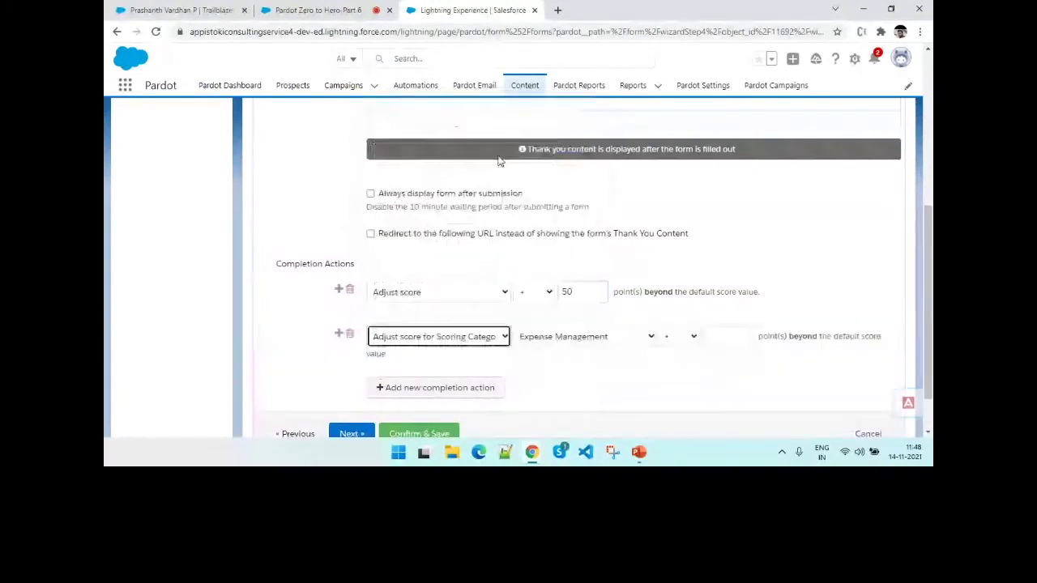
left_click(550, 336)
left_click(532, 365)
left_click(728, 332)
type("10")
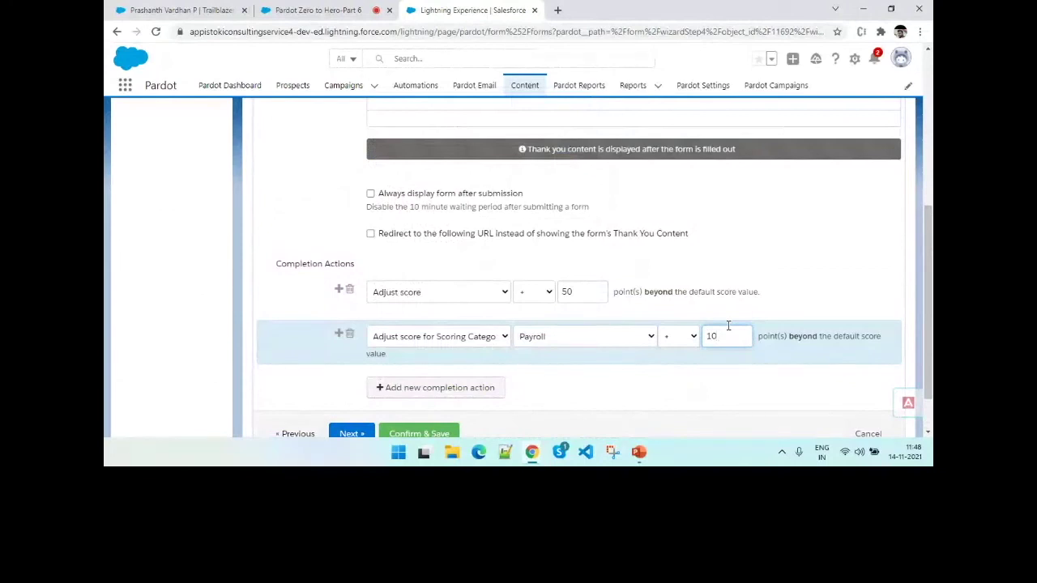
scroll(567, 357, "down", 2)
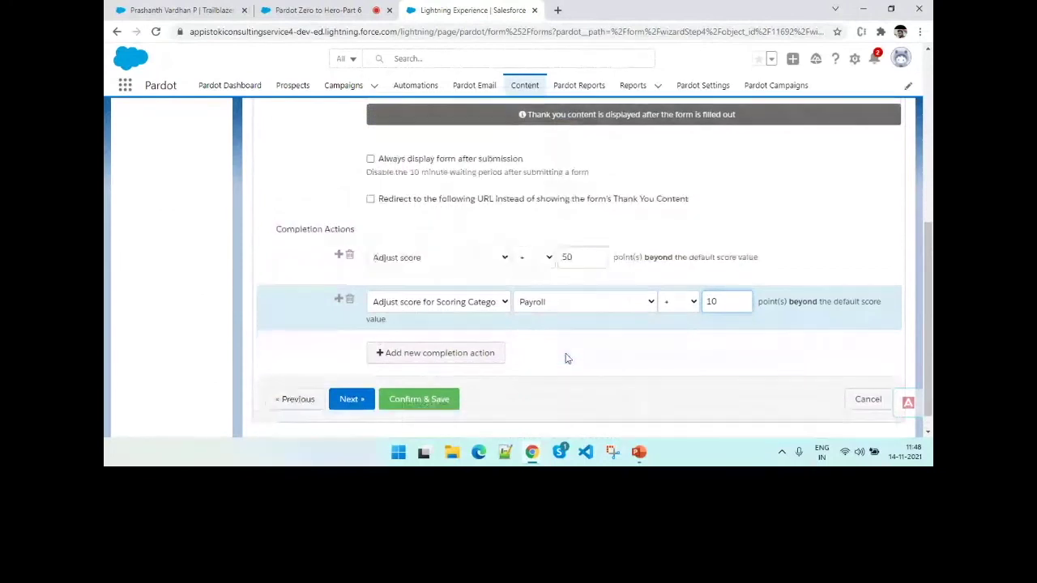
left_click(445, 377)
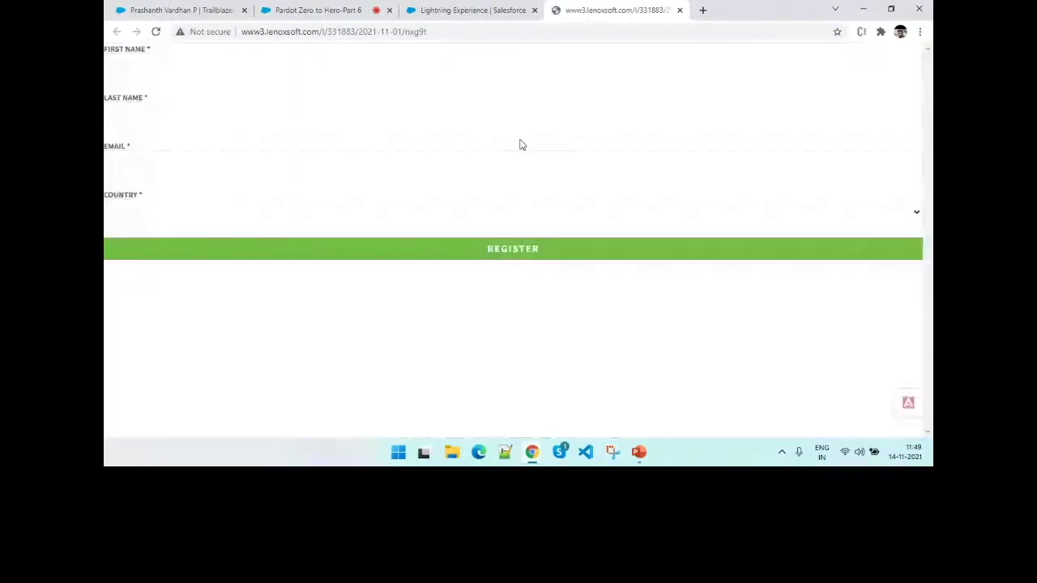
Fill in the live form with the prospect's saved name and e-mail, choose Canada as the country, and submit it.
left_click(280, 65)
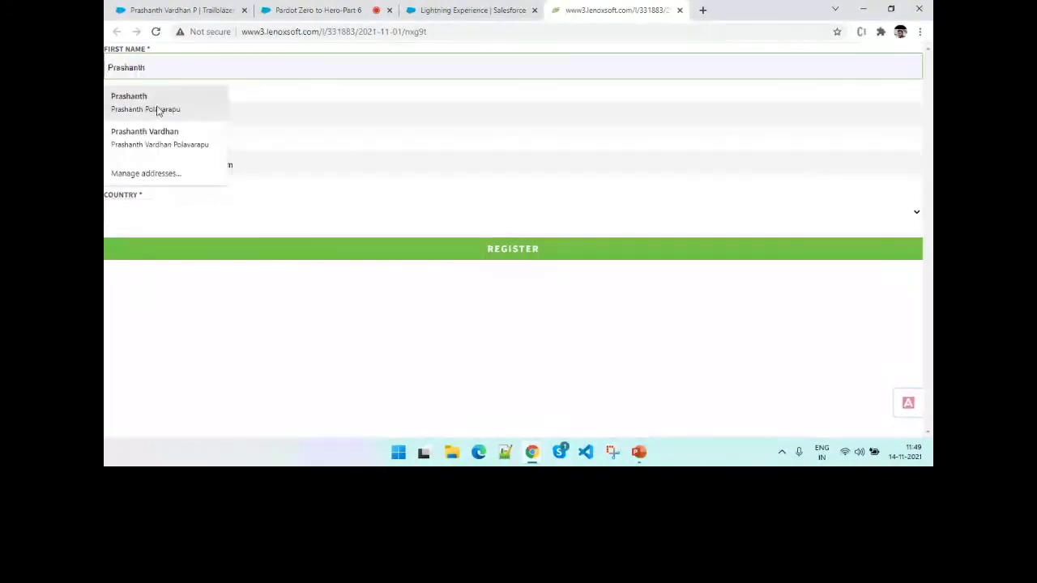
left_click(130, 97)
left_click(210, 210)
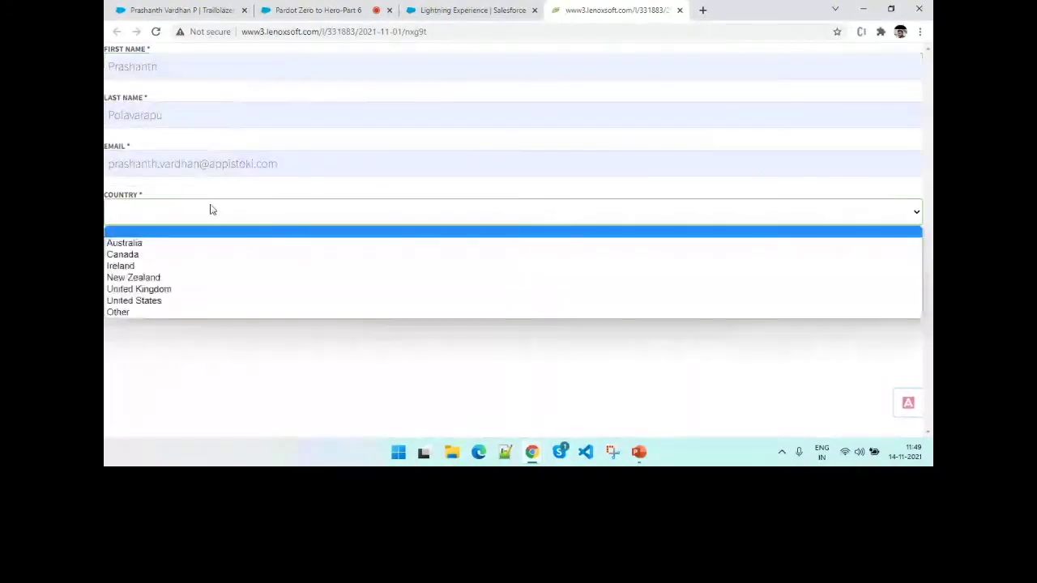
left_click(199, 254)
left_click(374, 258)
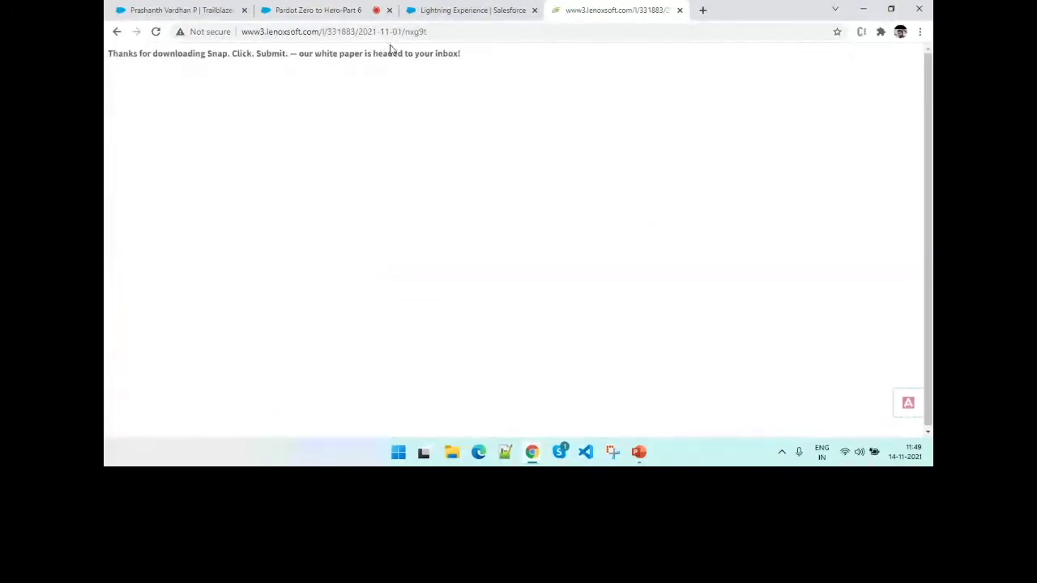
Switch back to Pardot, reload the White Paper Download form's page, and filter its prospects list to Today.
left_click(474, 10)
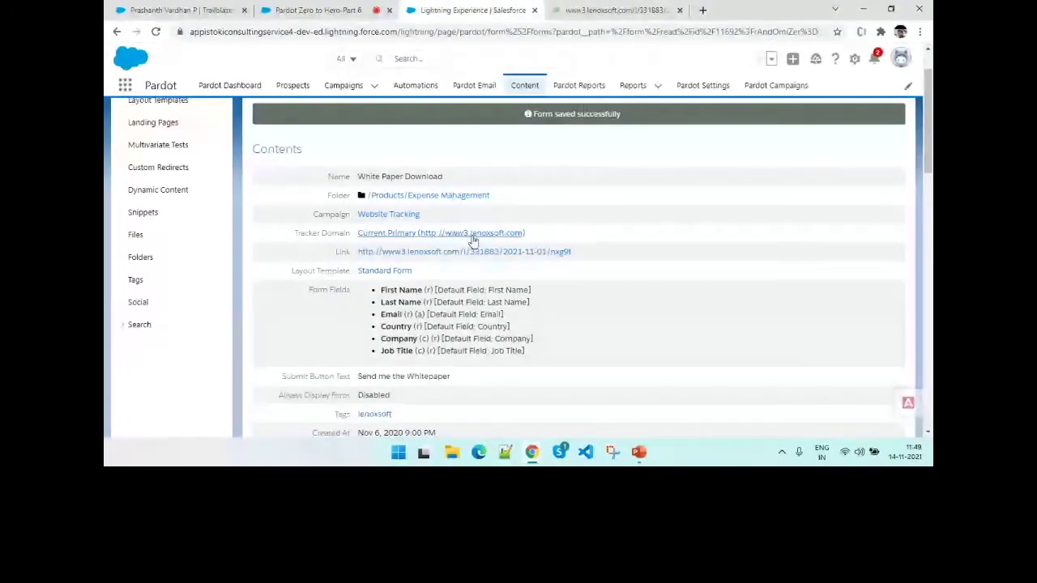
scroll(473, 242, "down", 10)
left_click(155, 31)
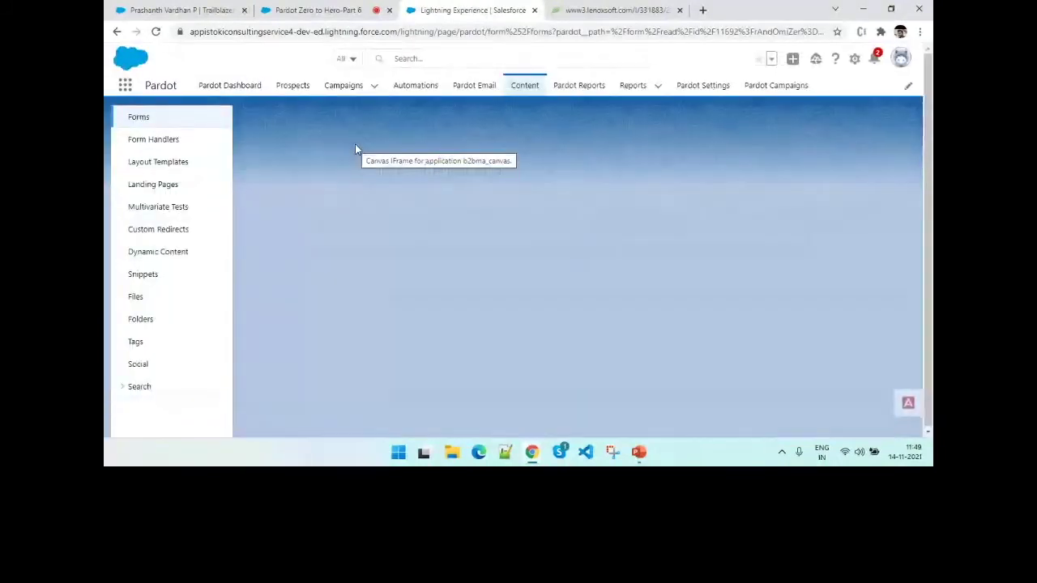
scroll(434, 303, "down", 1)
scroll(434, 303, "down", 4)
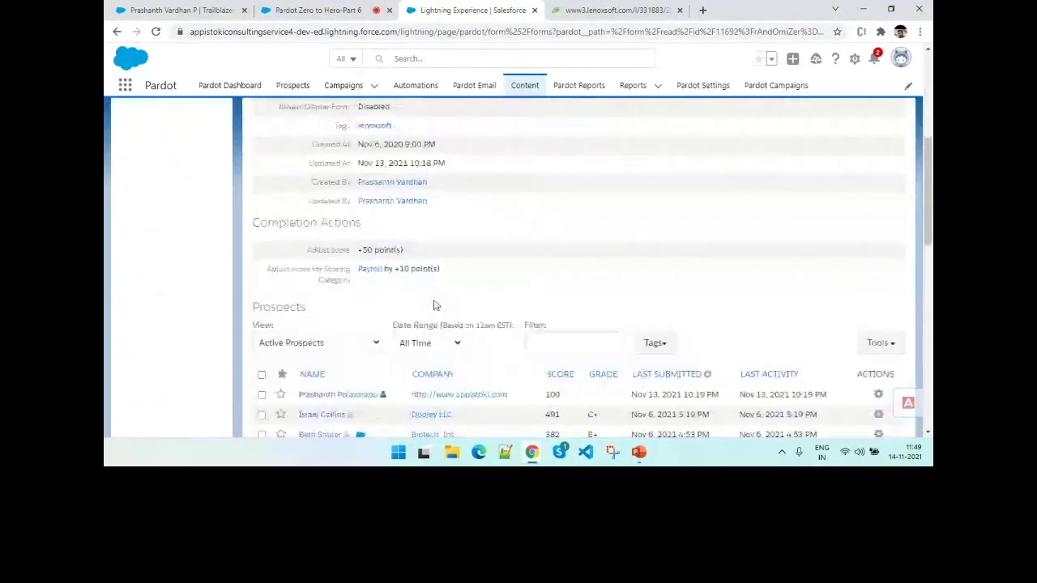
scroll(435, 305, "down", 2)
left_click(444, 204)
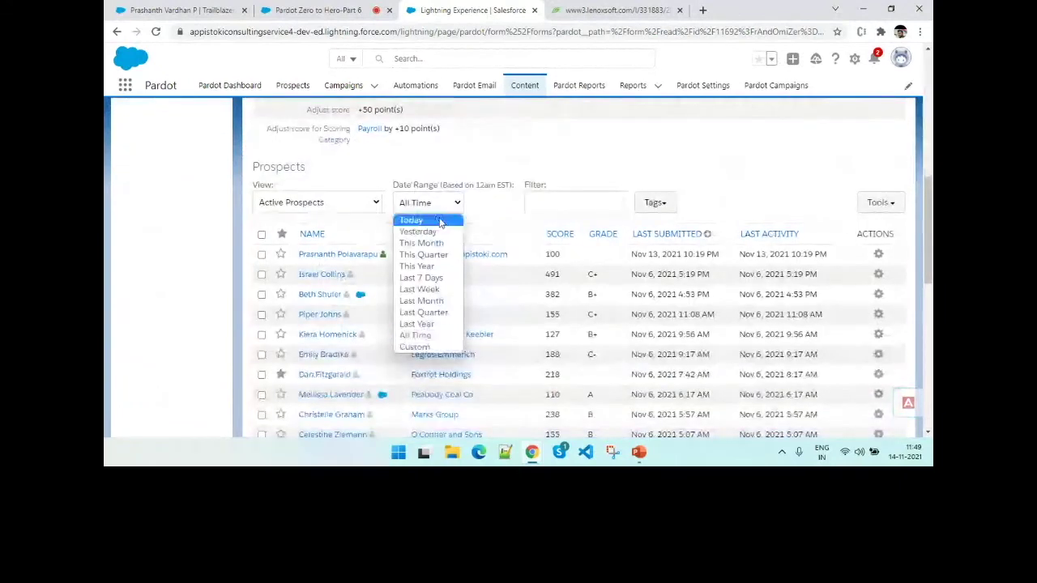
left_click(440, 220)
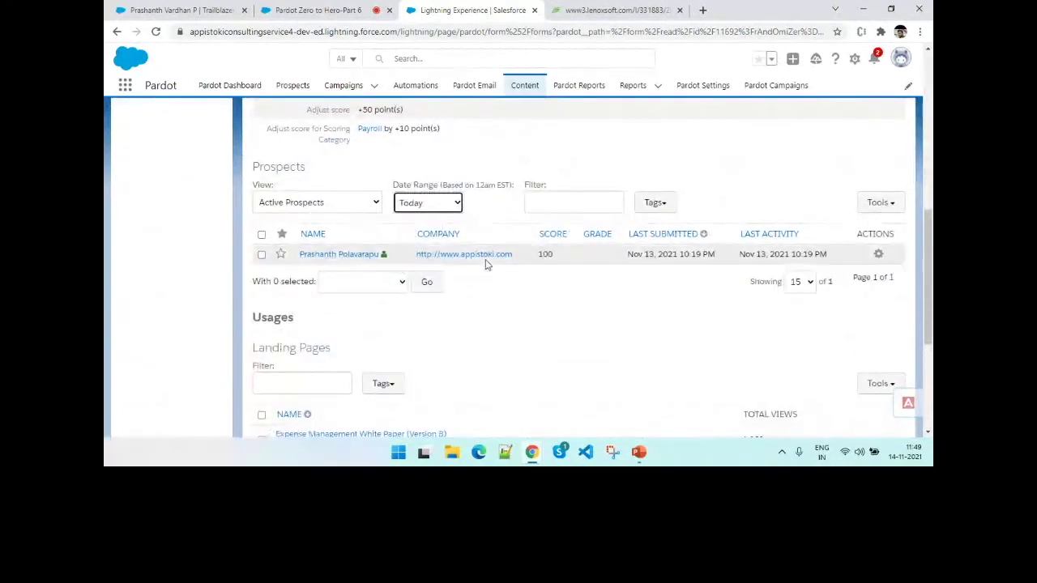
Check the submitting prospect's score in the list, and open the prospect record to examine its overall and category scores.
left_click_drag(526, 258, 427, 254)
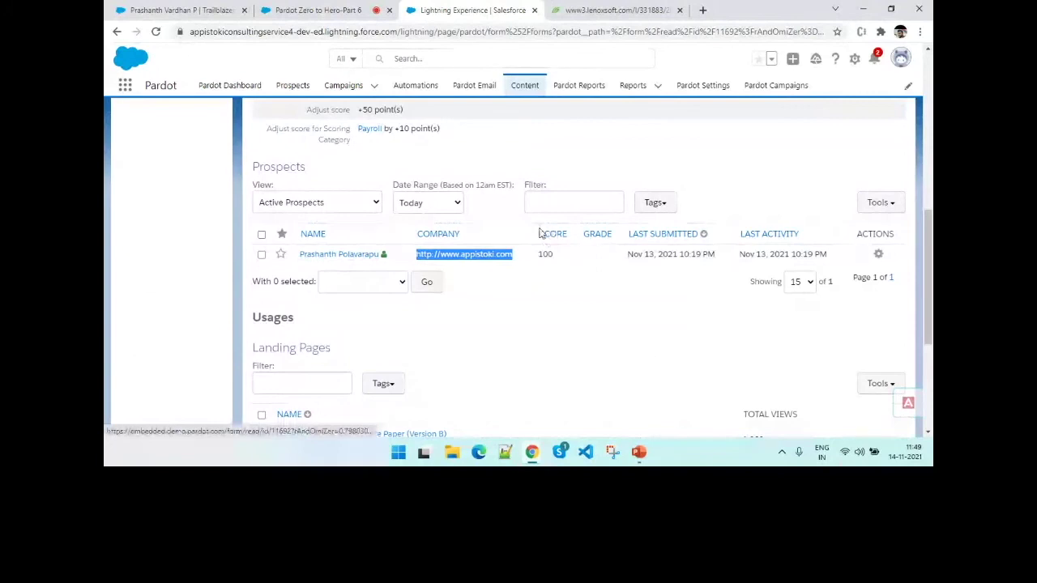
left_click(555, 258)
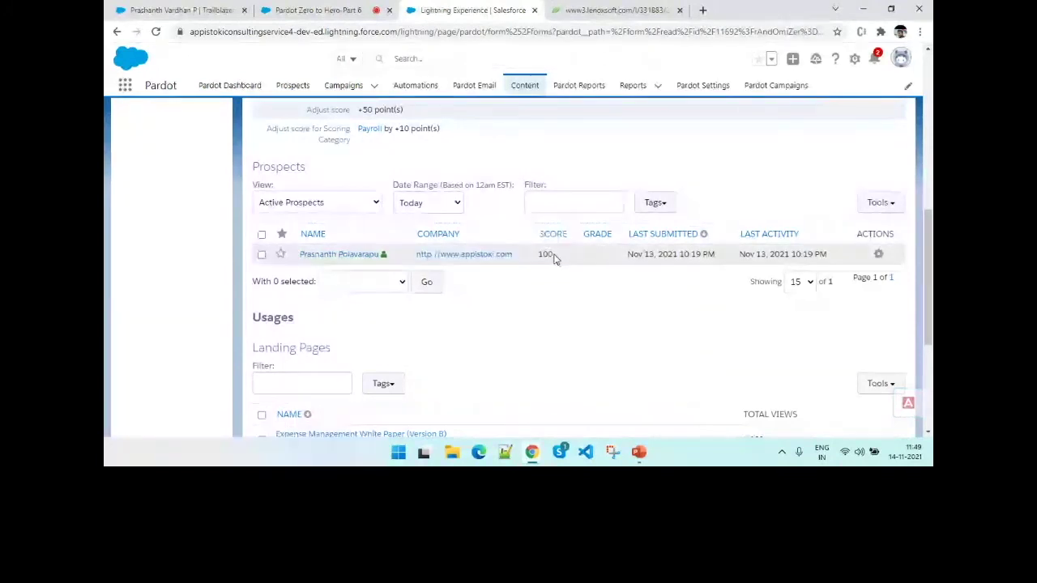
double_click(547, 255)
scroll(340, 327, "up", 2)
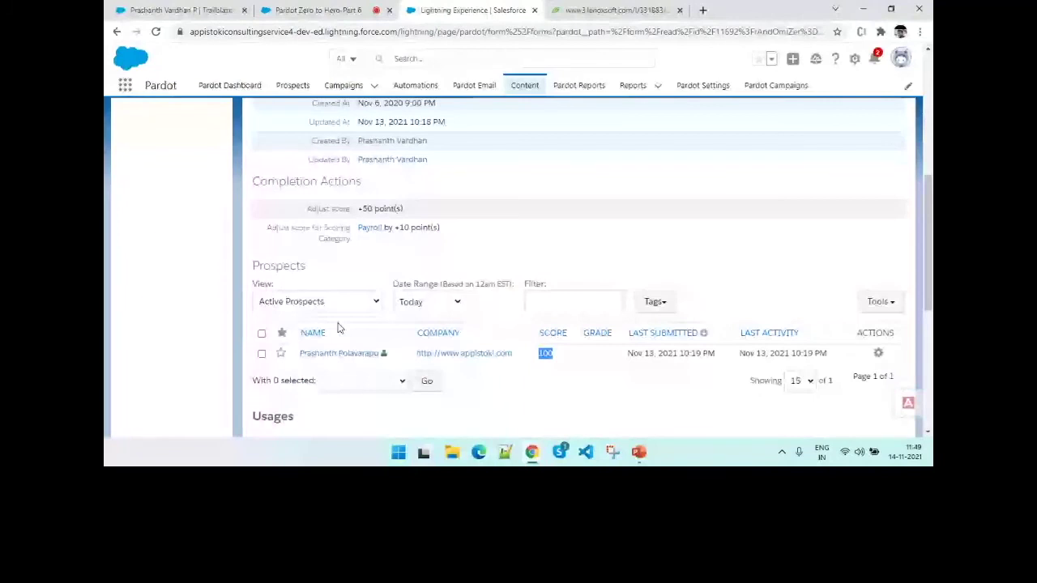
left_click(340, 353)
scroll(420, 250, "down", 4)
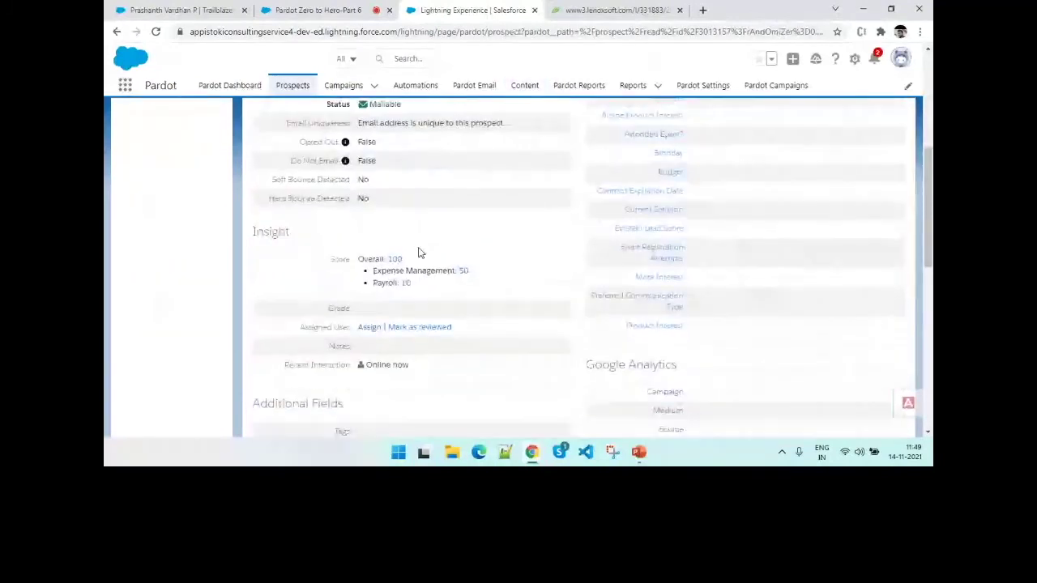
left_click_drag(413, 284, 352, 291)
left_click(359, 264)
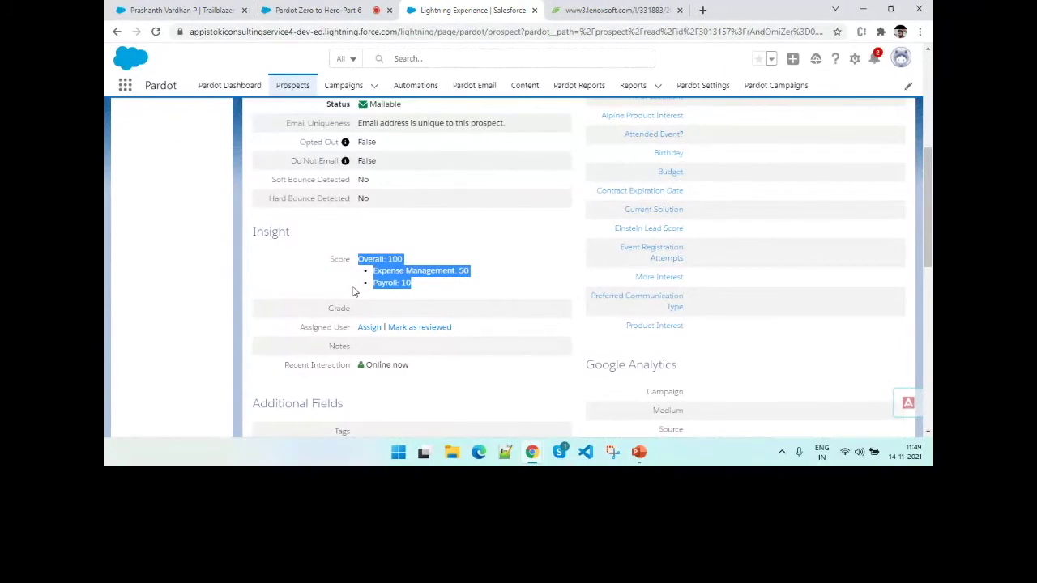
scroll(430, 280, "up", 1)
left_click(431, 281)
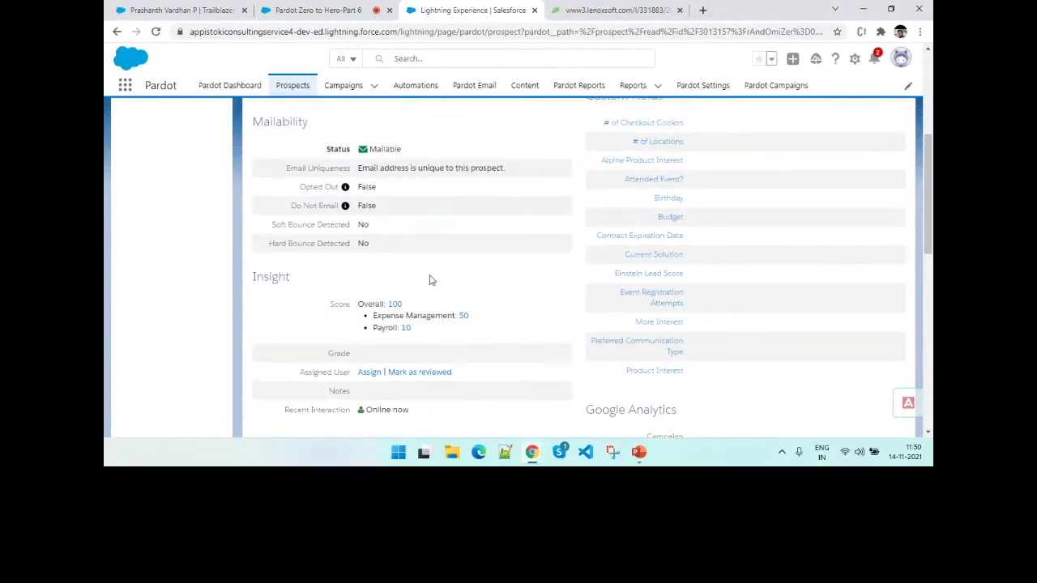
Compare the scores of the White Paper Download entries in the prospect's activities with the Insight scores.
scroll(431, 281, "up", 1)
scroll(430, 280, "up", 2)
mouse_move(671, 192)
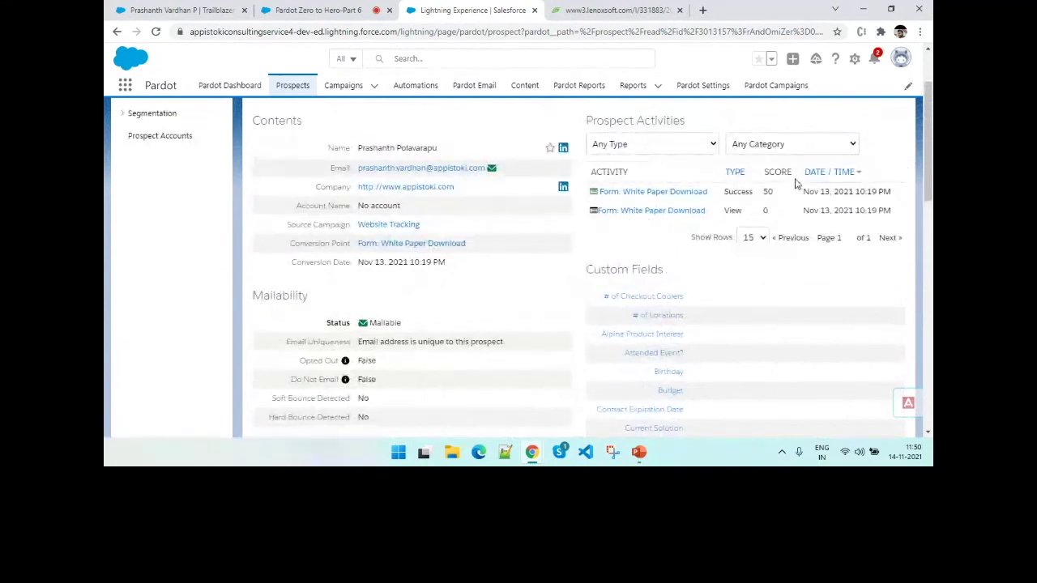
double_click(767, 193)
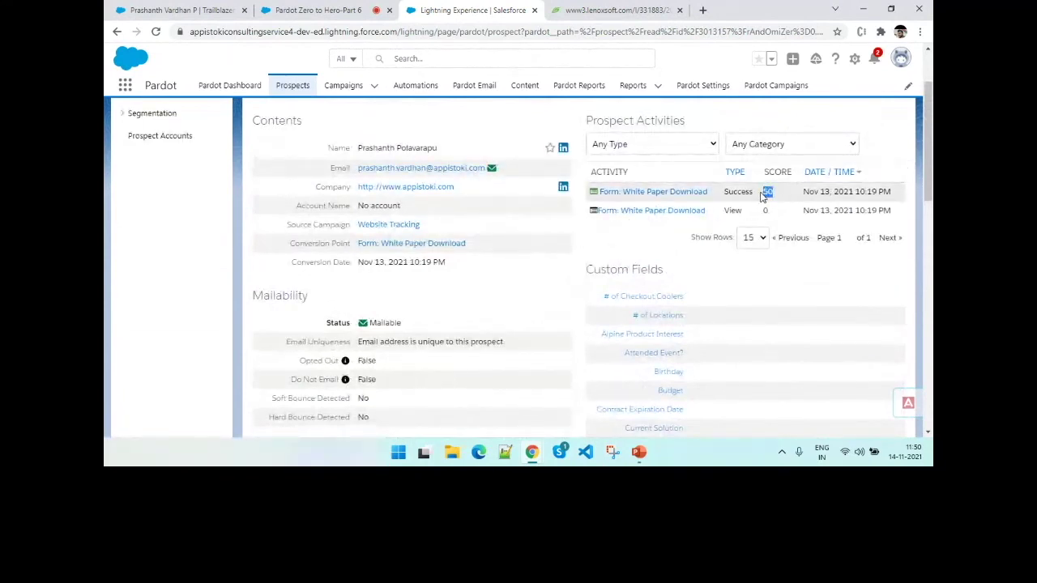
left_click_drag(727, 192, 777, 193)
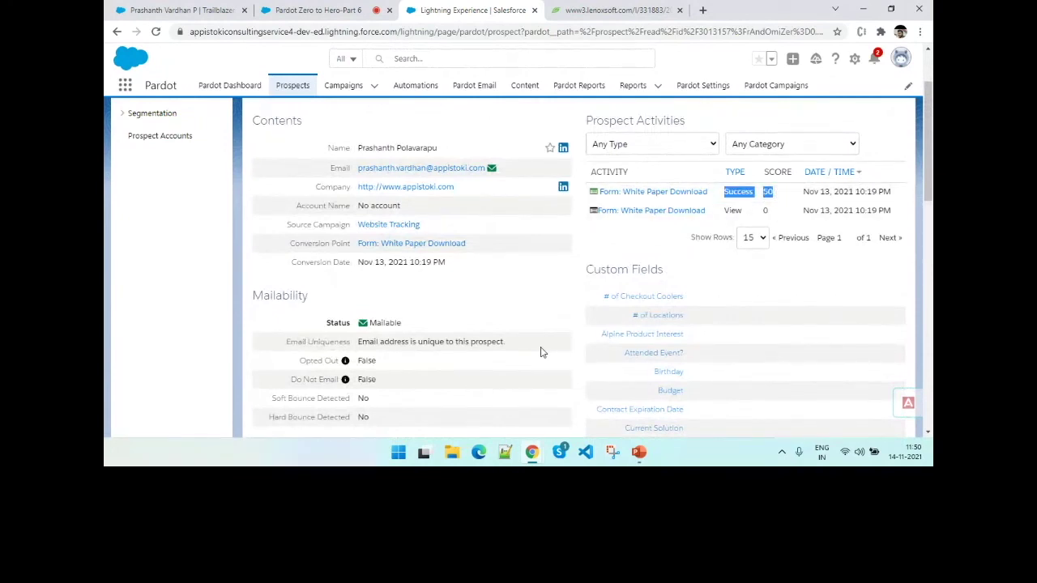
scroll(541, 352, "down", 2)
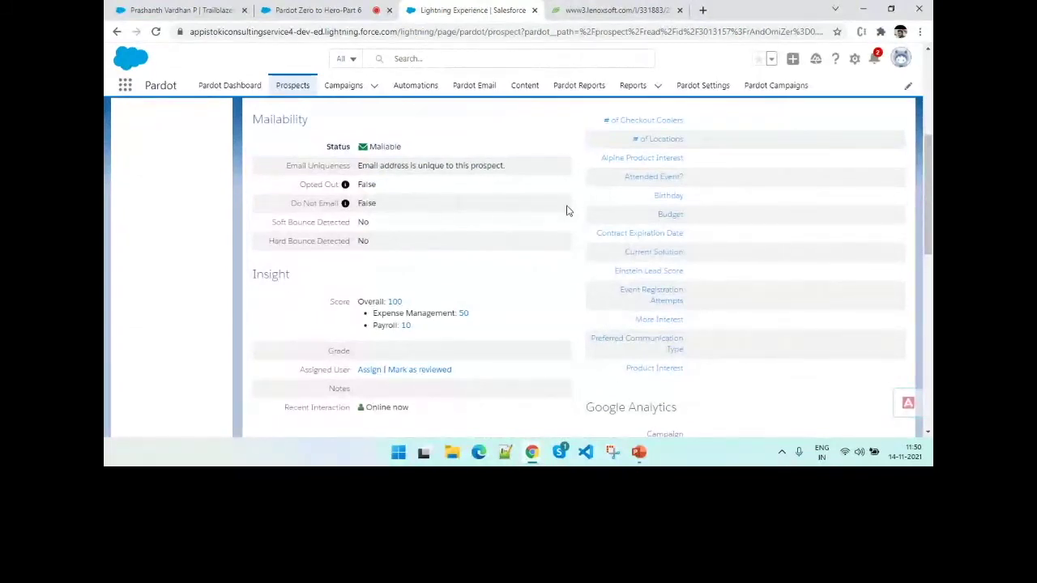
scroll(636, 243, "up", 3)
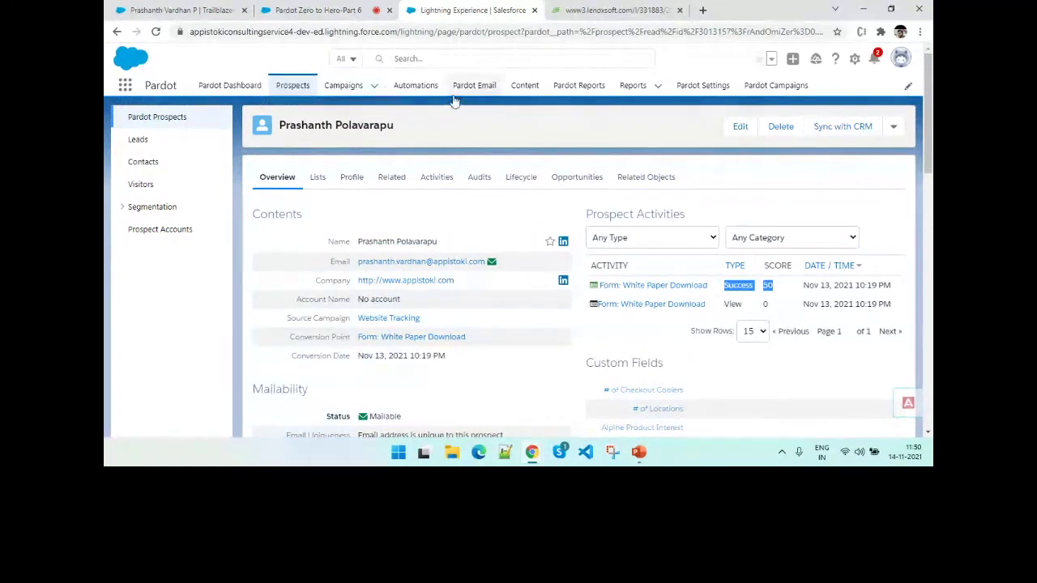
left_click(522, 92)
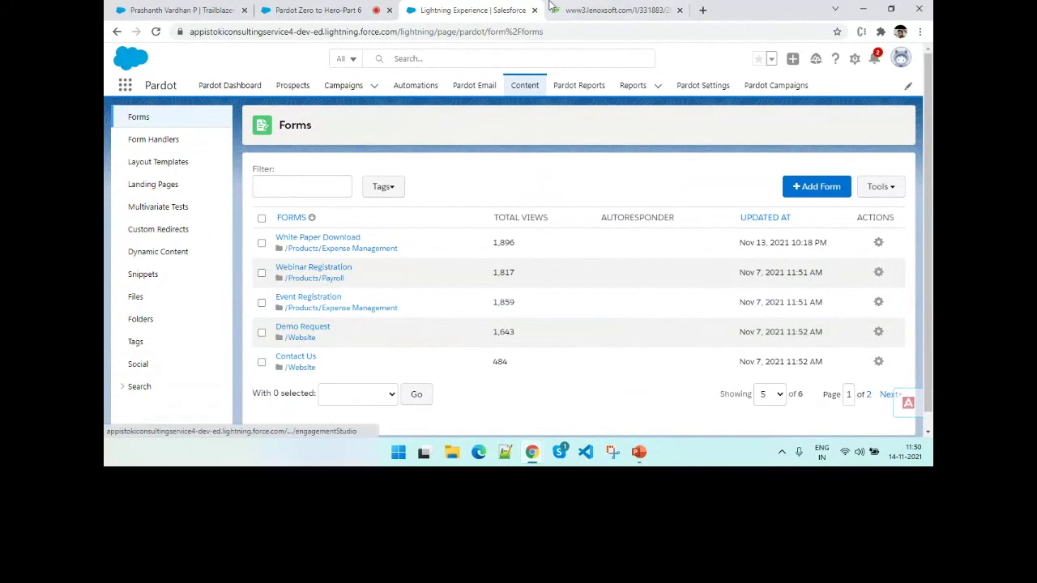
left_click(495, 90)
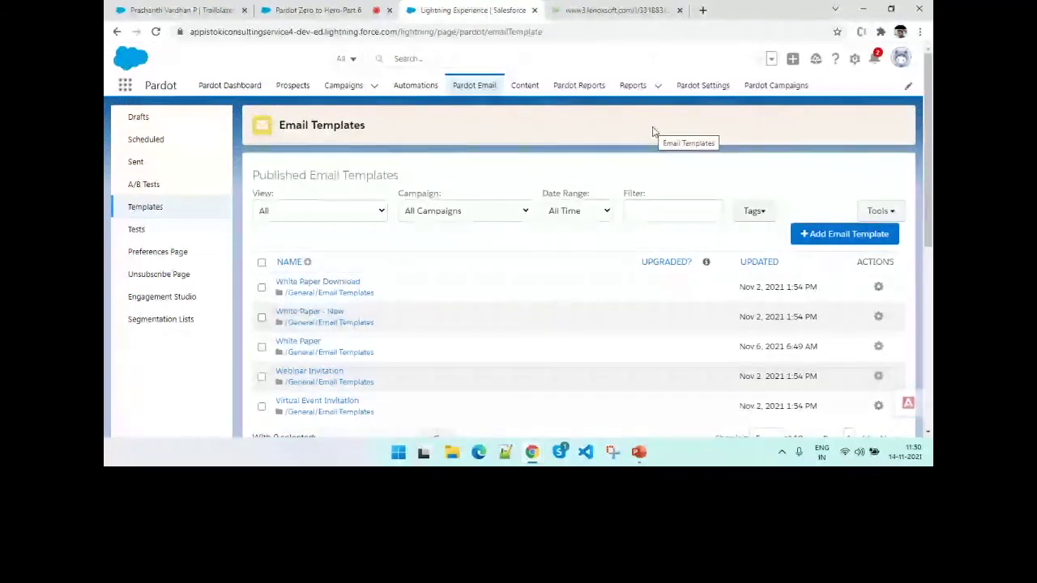
Start a new scoring category in the Pardot scoring settings and name it "Pardot Demo".
left_click(703, 85)
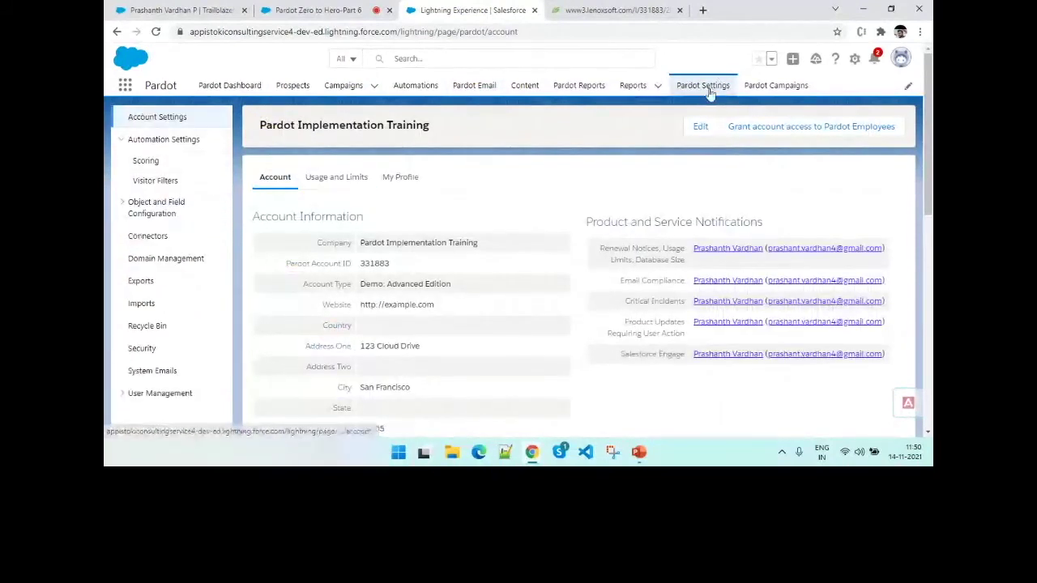
left_click(146, 161)
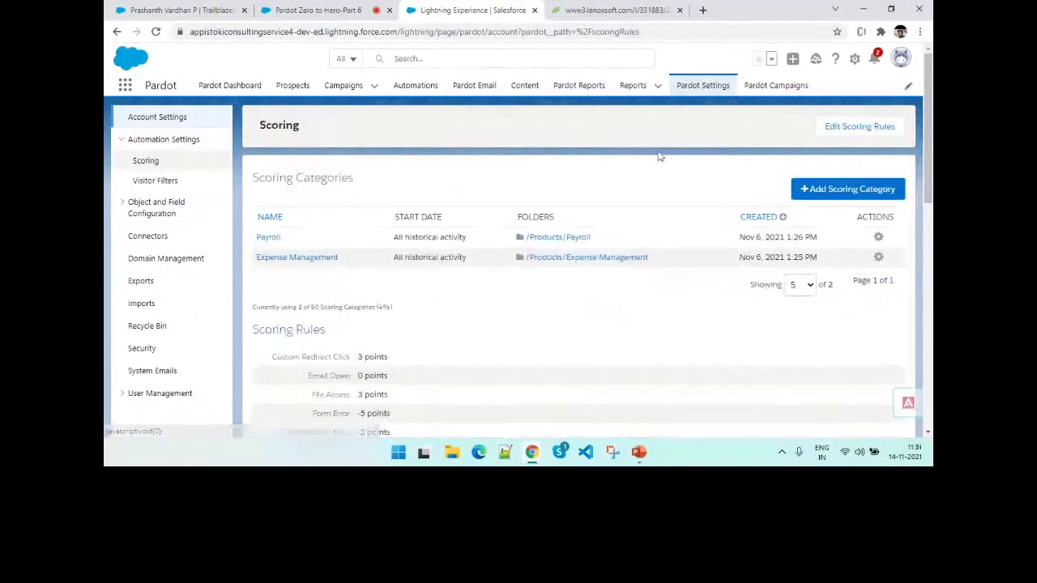
left_click(810, 193)
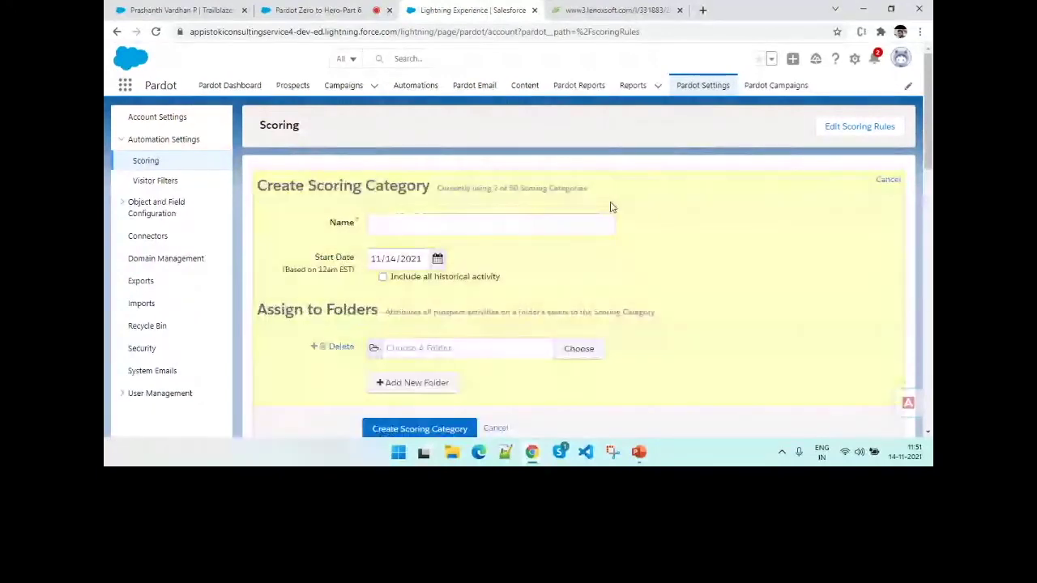
left_click(522, 219)
type("Pardot Demo")
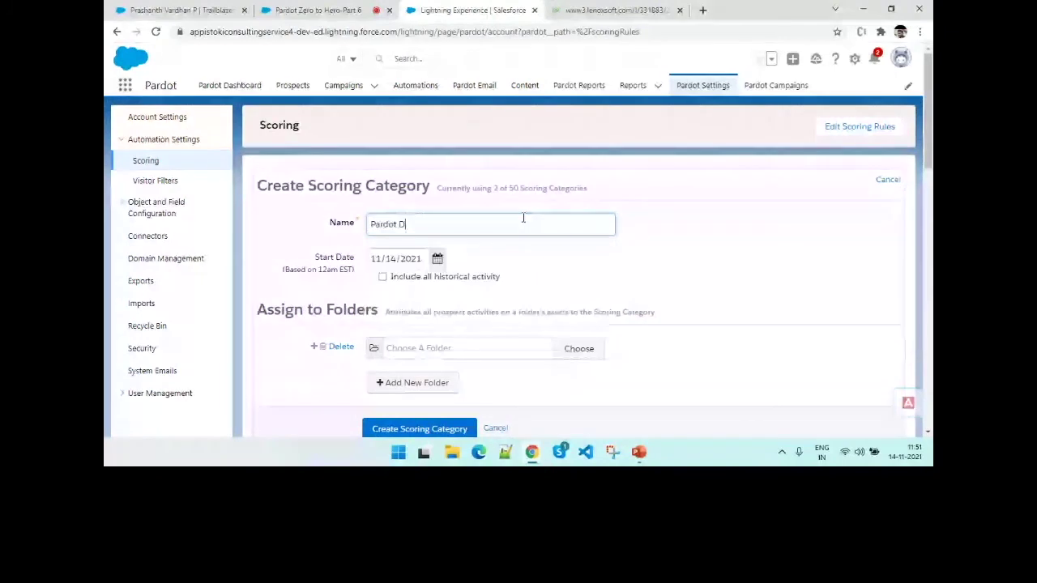
Assign the Website folder to the Pardot Demo scoring category and create the category.
left_click(441, 347)
scroll(519, 332, "down", 2)
scroll(518, 332, "up", 2)
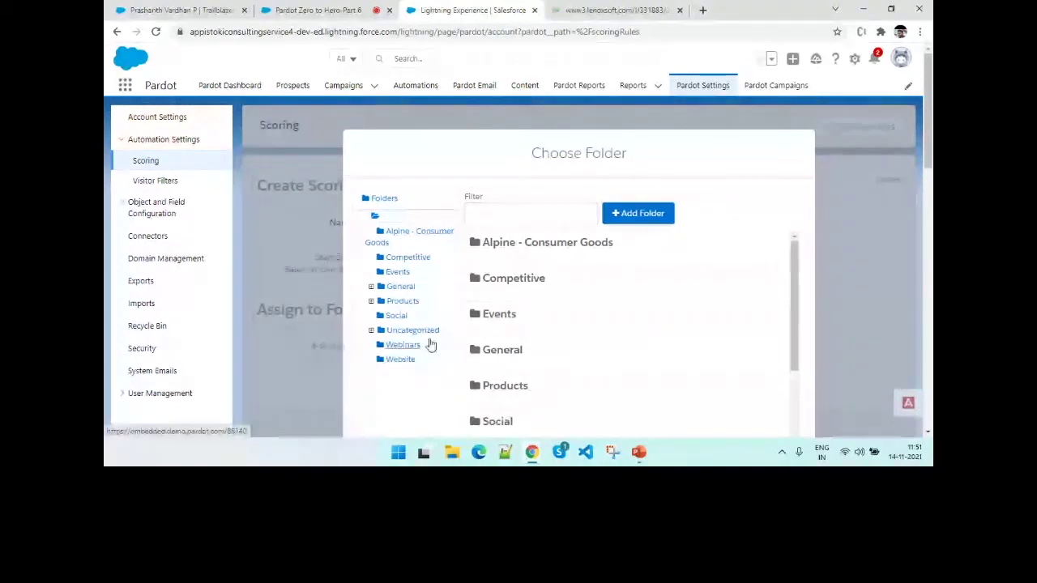
left_click(405, 360)
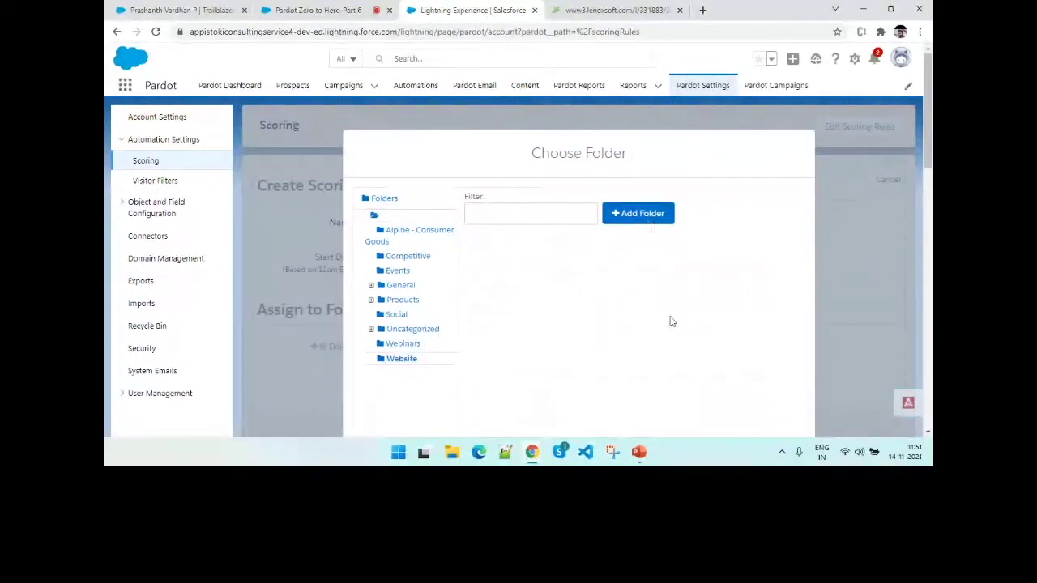
scroll(671, 320, "down", 3)
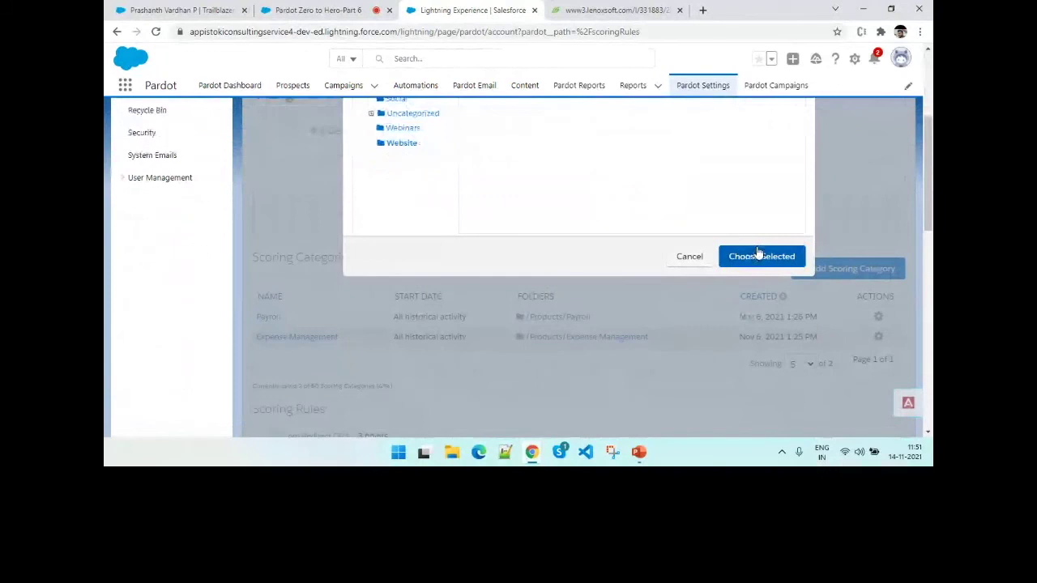
left_click(758, 256)
scroll(590, 283, "up", 1)
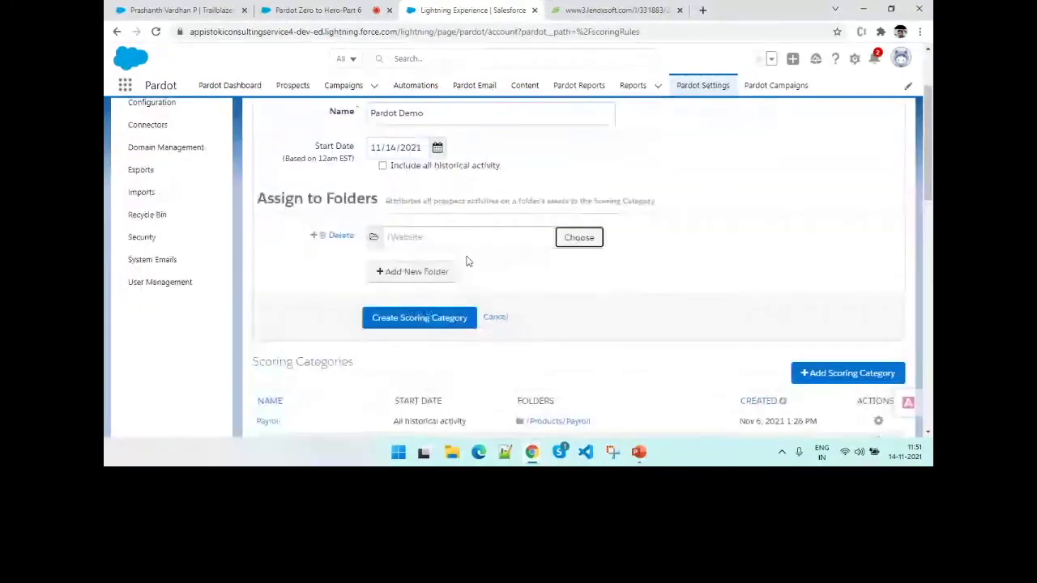
scroll(468, 260, "up", 1)
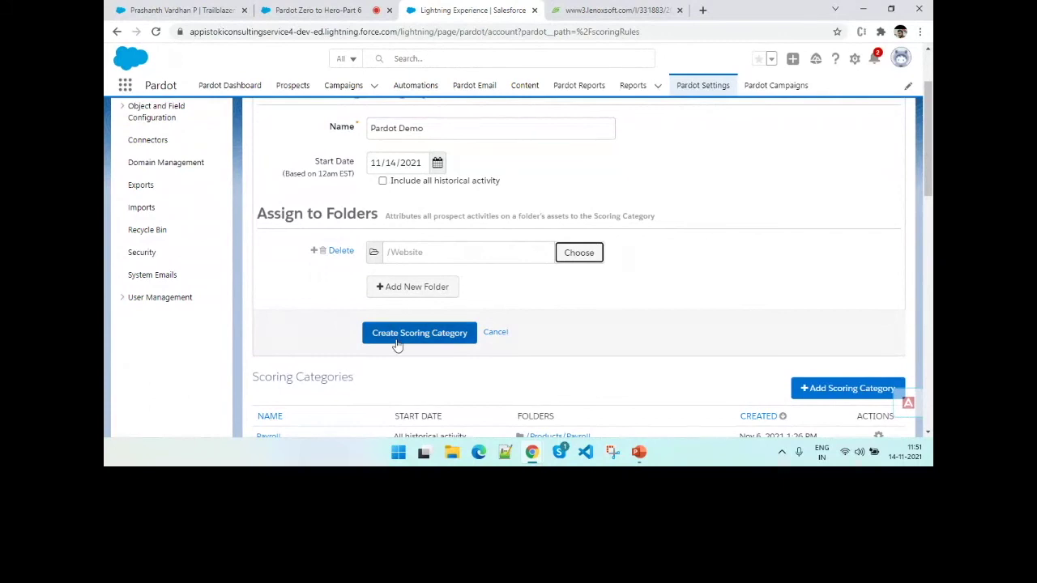
left_click(430, 335)
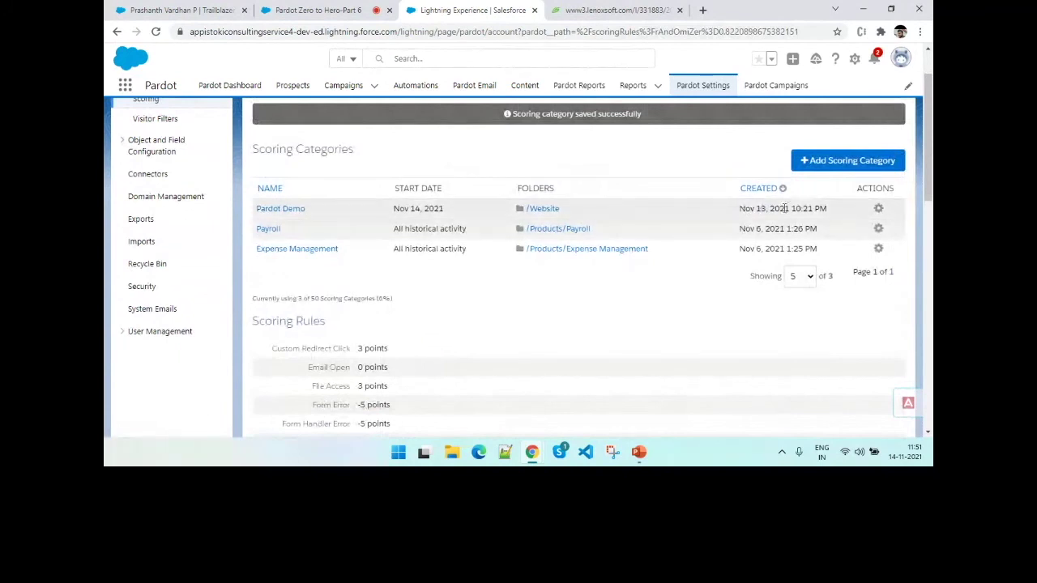
left_click(879, 208)
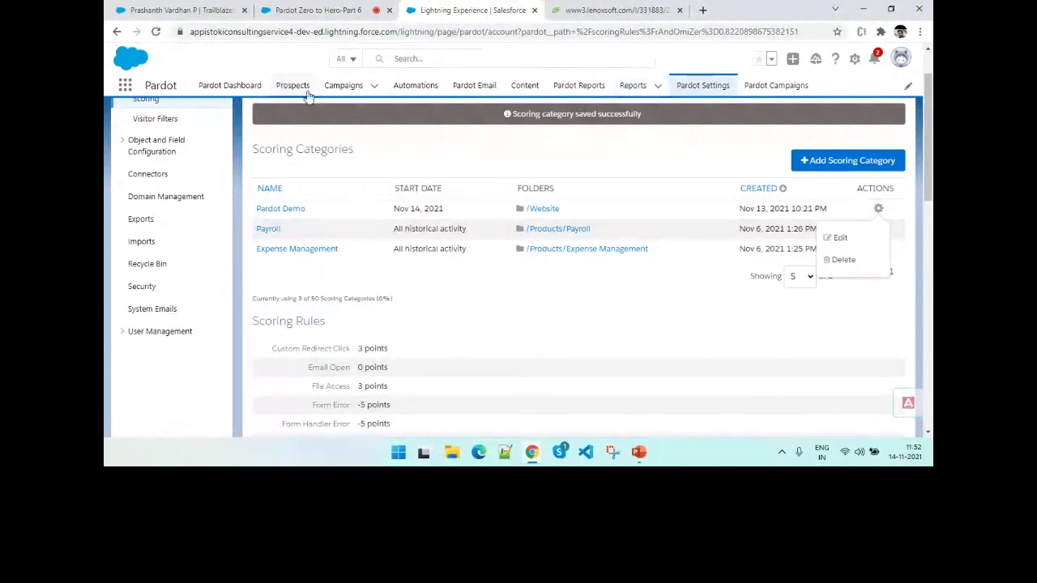
left_click(121, 331)
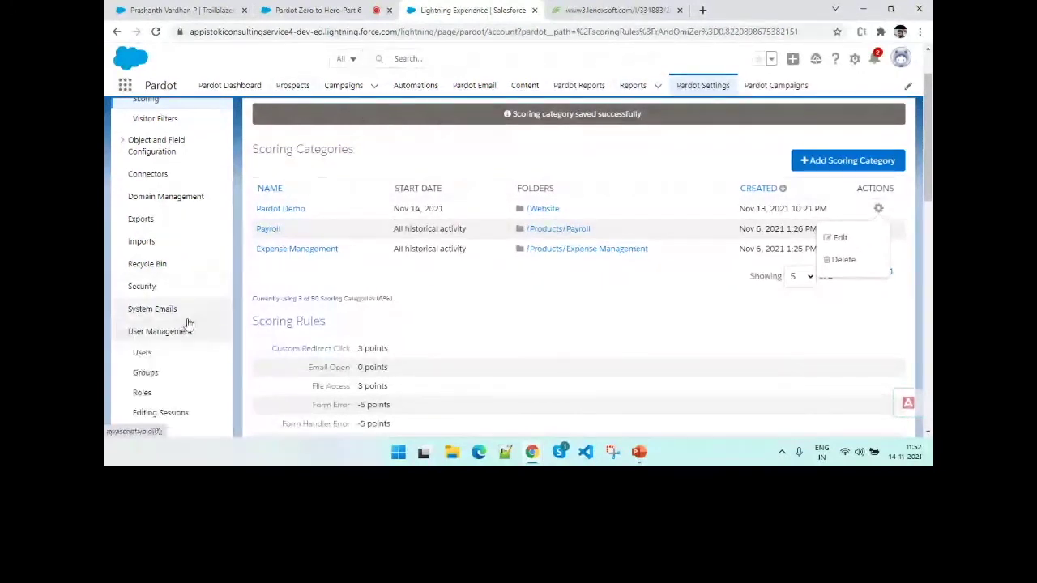
scroll(187, 325, "down", 1)
scroll(186, 324, "down", 1)
Open the Padberg-Breitenberg prospect from the active prospects list and show its profile criteria.
left_click(298, 86)
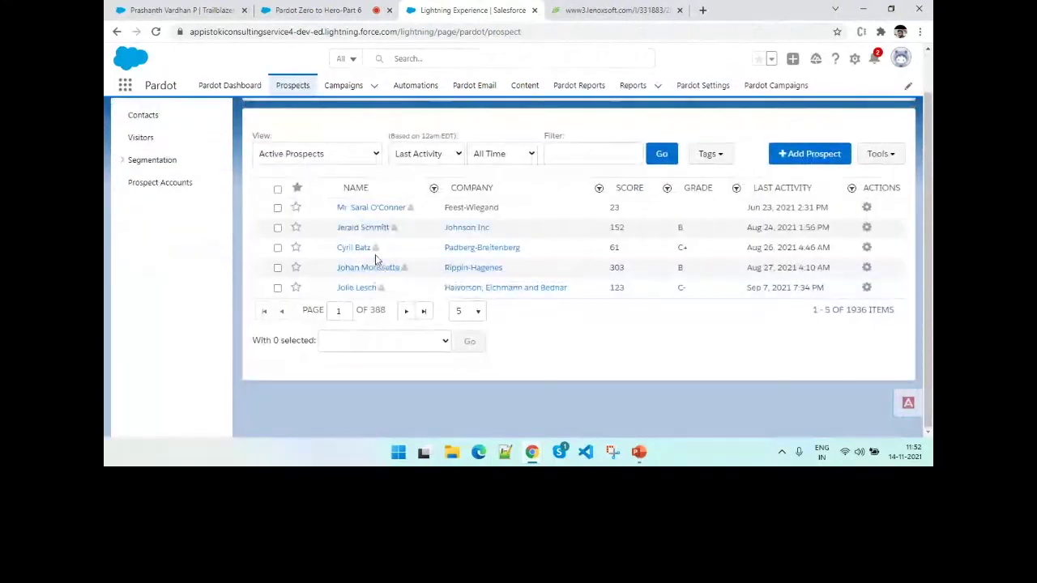
left_click(363, 251)
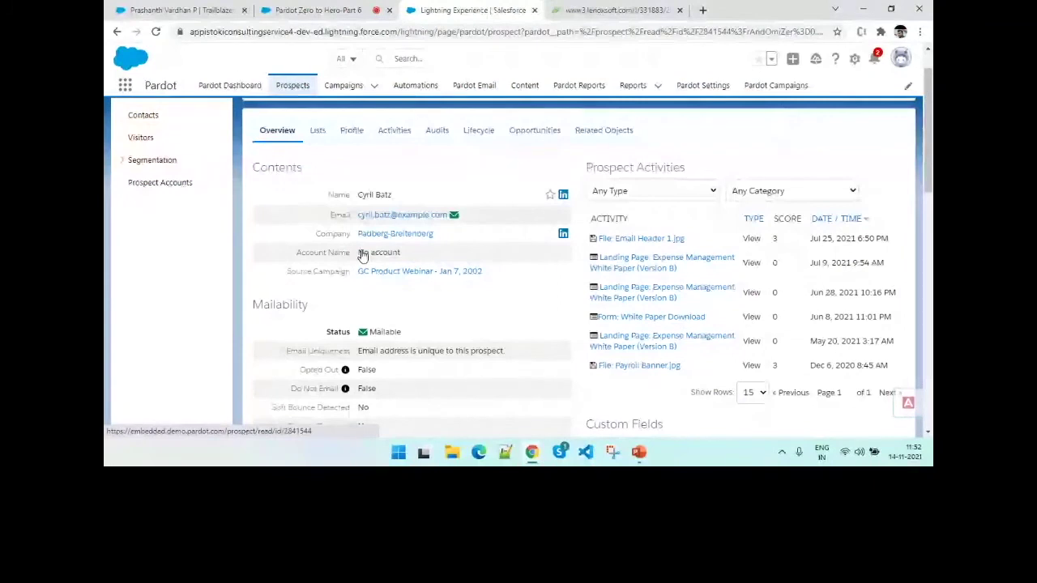
left_click(359, 143)
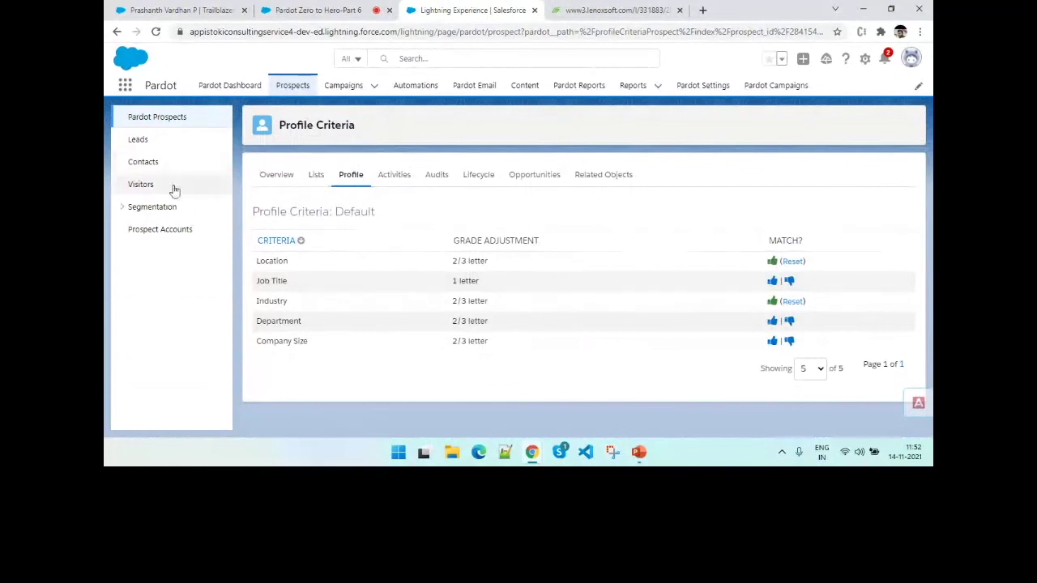
Examine the grade adjustments of the Location and Job Title criteria in the prospect's profile, with the Segmentation section expanded.
left_click(123, 208)
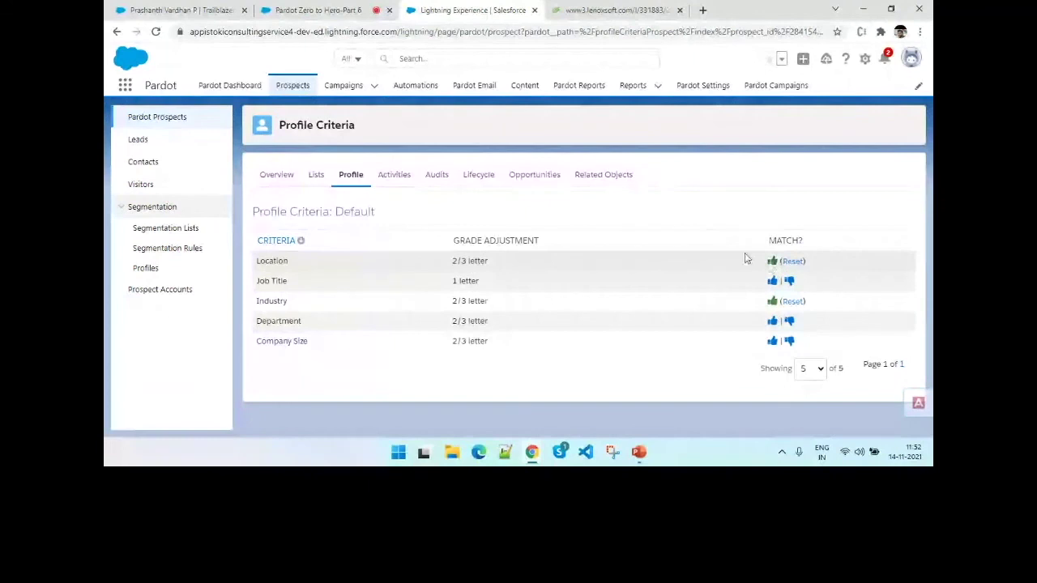
left_click_drag(488, 262, 449, 263)
left_click(522, 274)
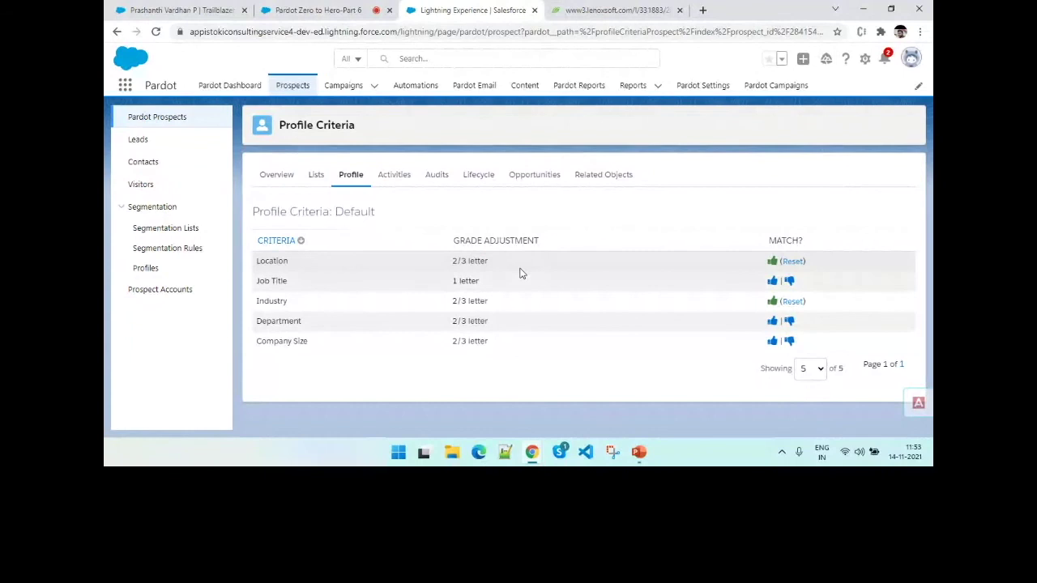
left_click_drag(452, 281, 488, 284)
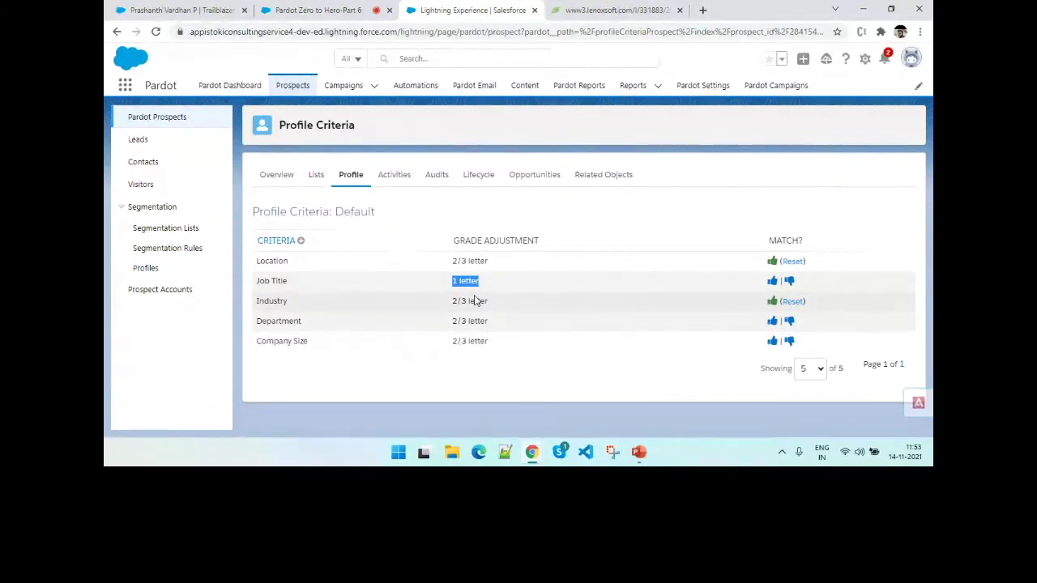
left_click(551, 331)
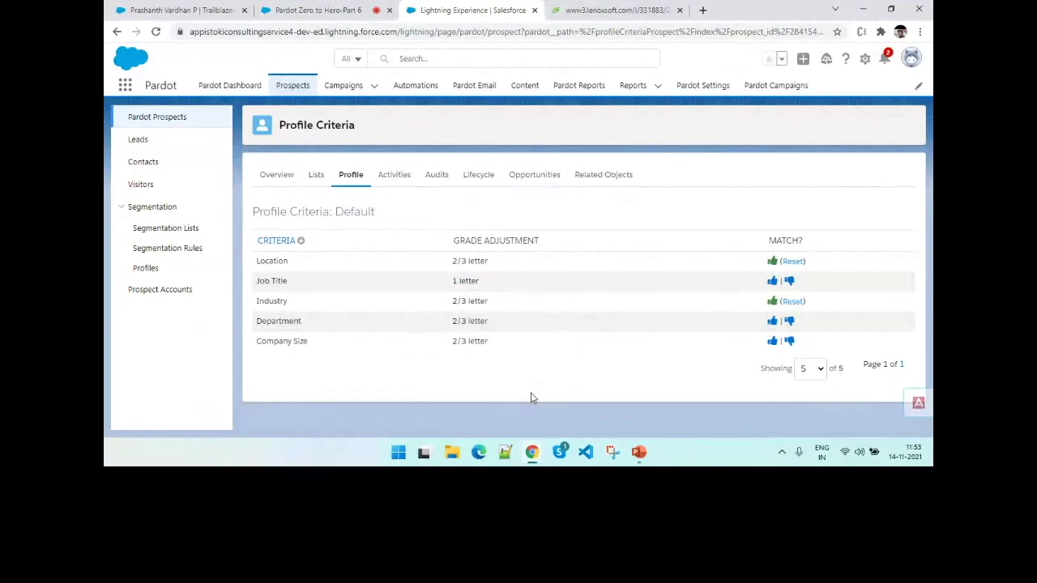
Open the Default profile from the segmentation profiles and start editing its criteria.
left_click(142, 270)
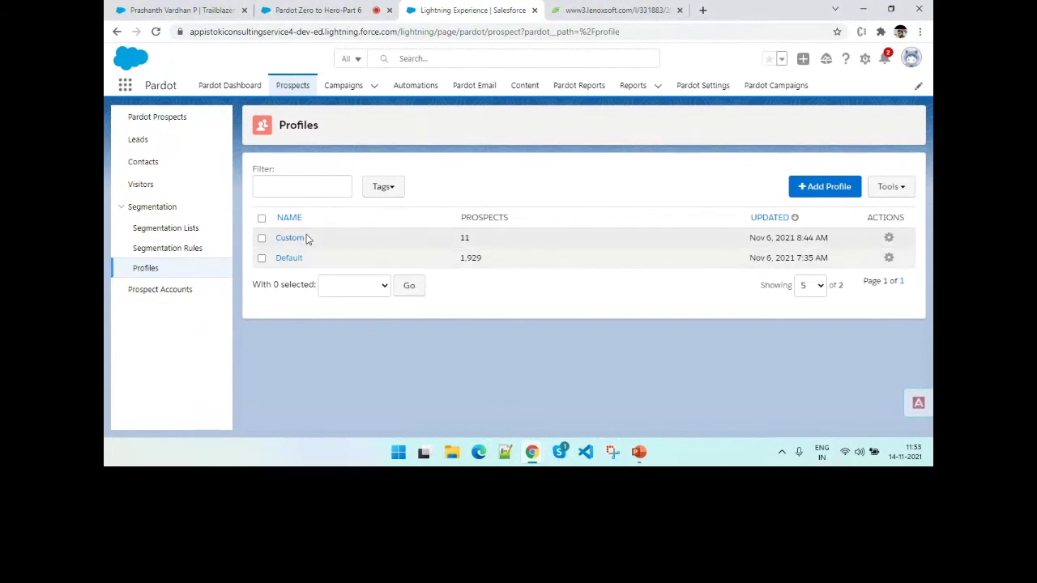
left_click(280, 259)
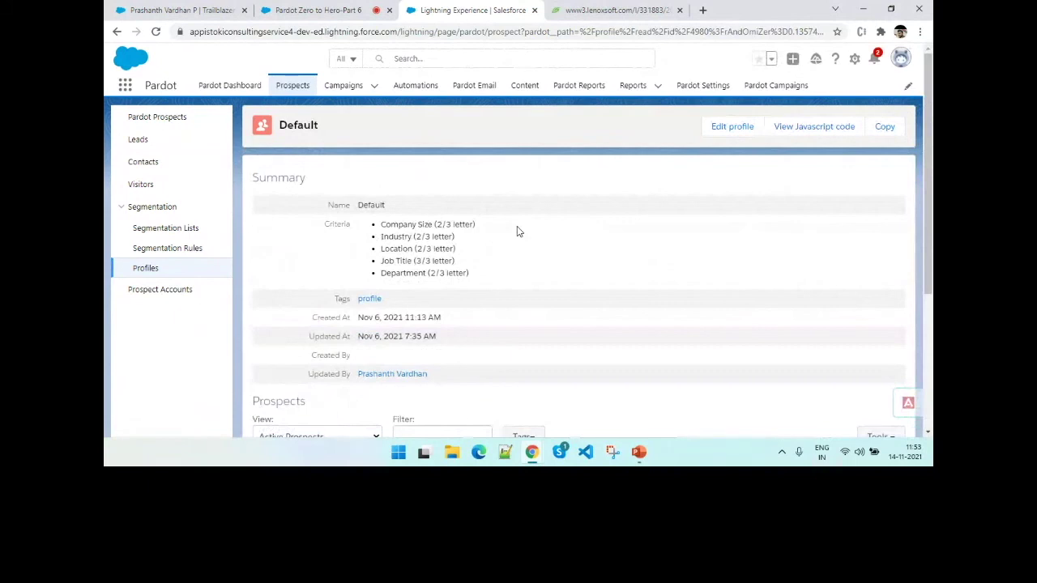
left_click(740, 130)
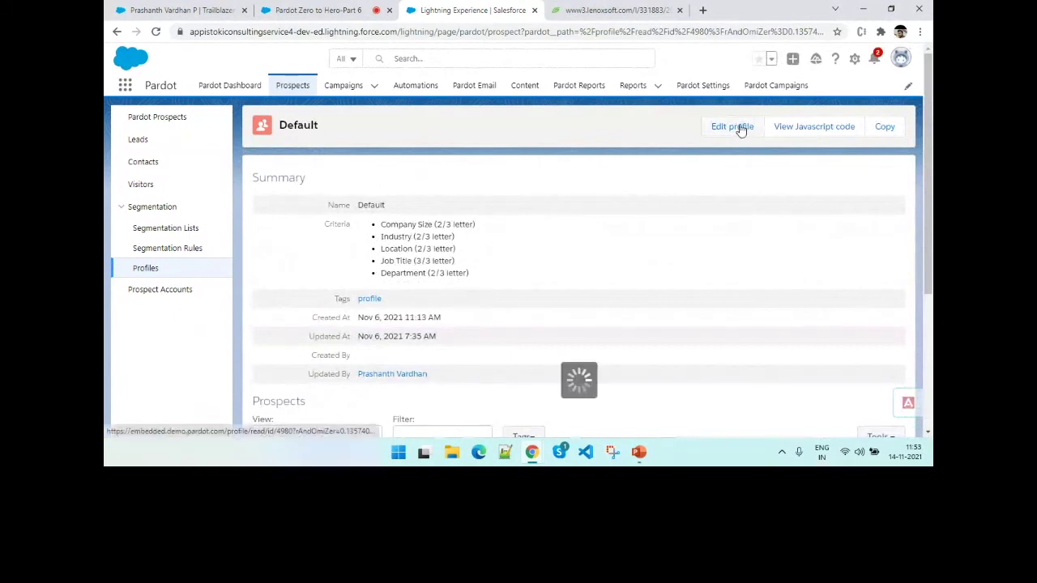
scroll(660, 248, "down", 2)
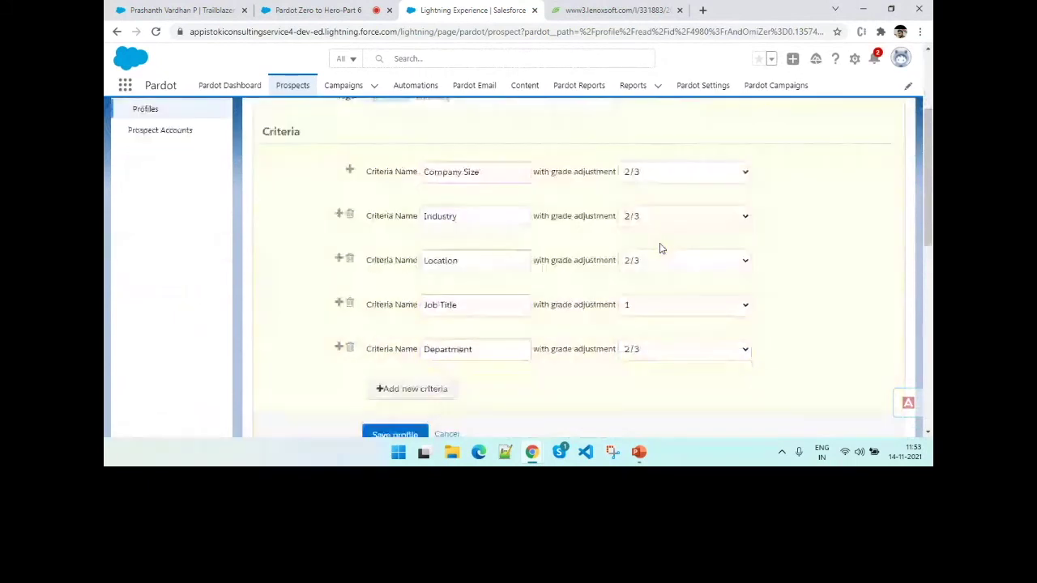
Examine the Company Size criterion's name and the grade adjustment options available for it.
left_click_drag(510, 171, 411, 172)
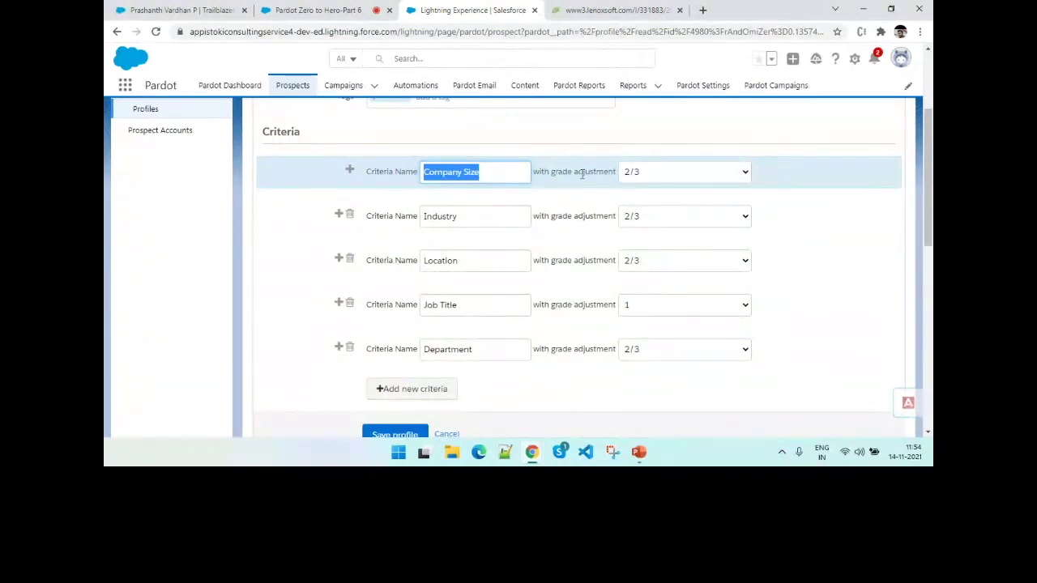
left_click(468, 202)
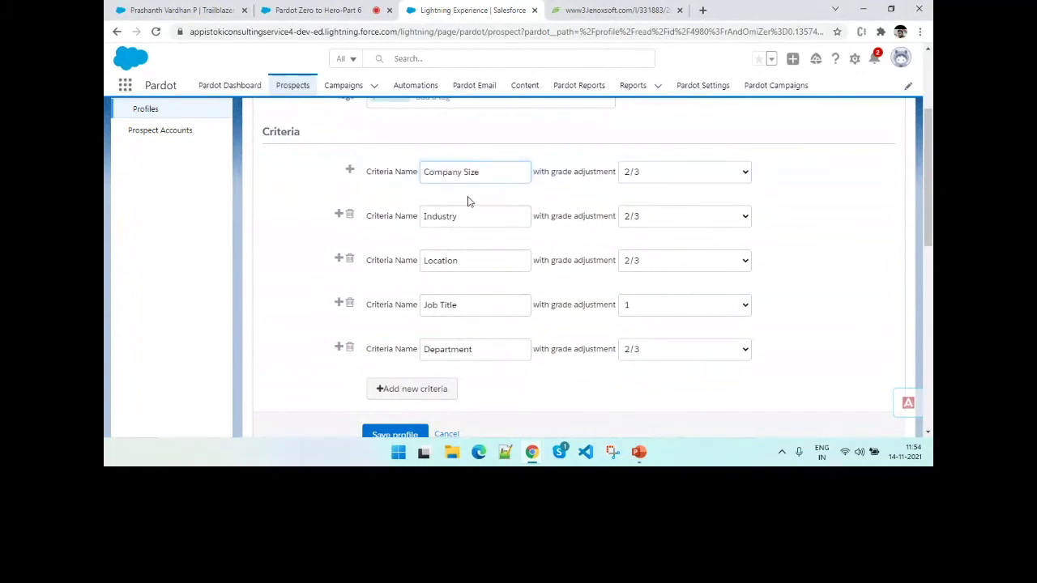
left_click_drag(495, 176, 392, 167)
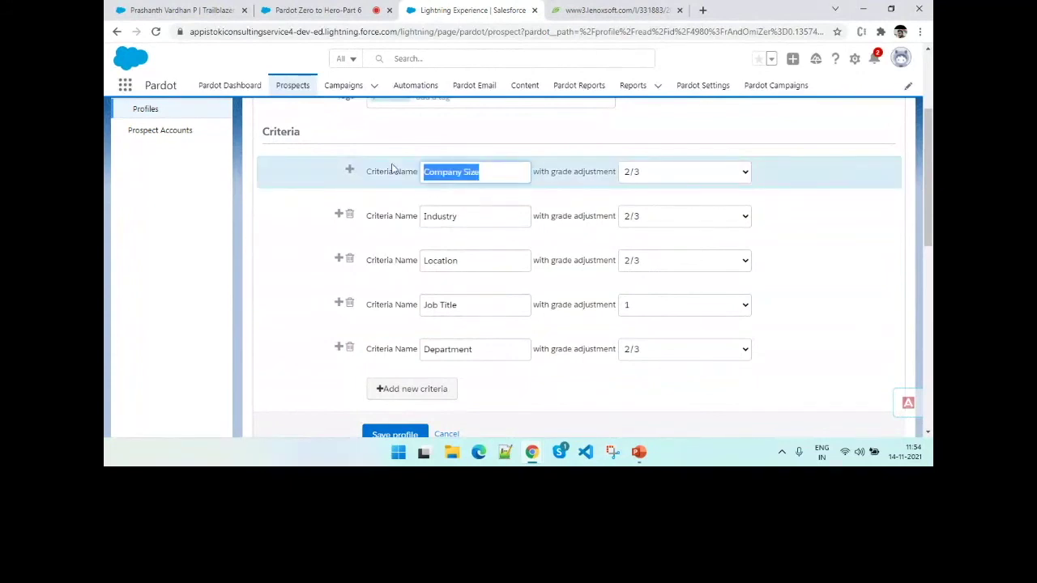
left_click(479, 168)
double_click(471, 174)
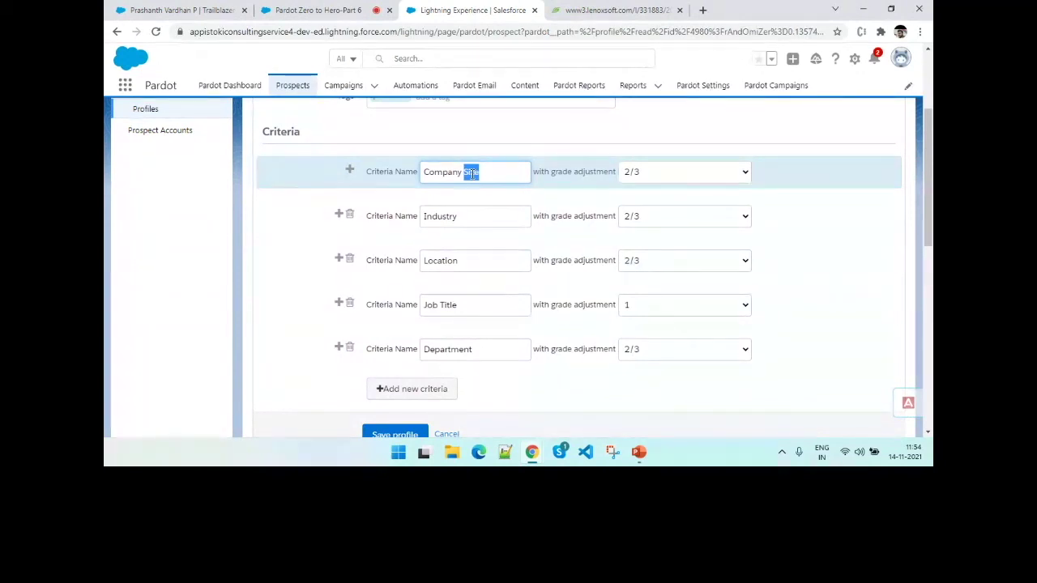
left_click(472, 173)
double_click(472, 173)
left_click(508, 174)
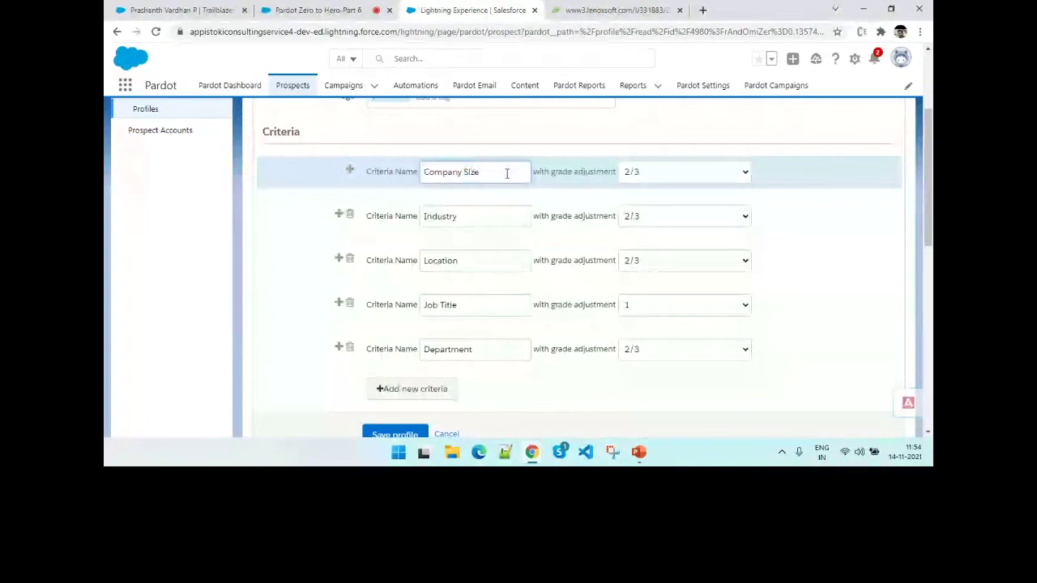
left_click(660, 171)
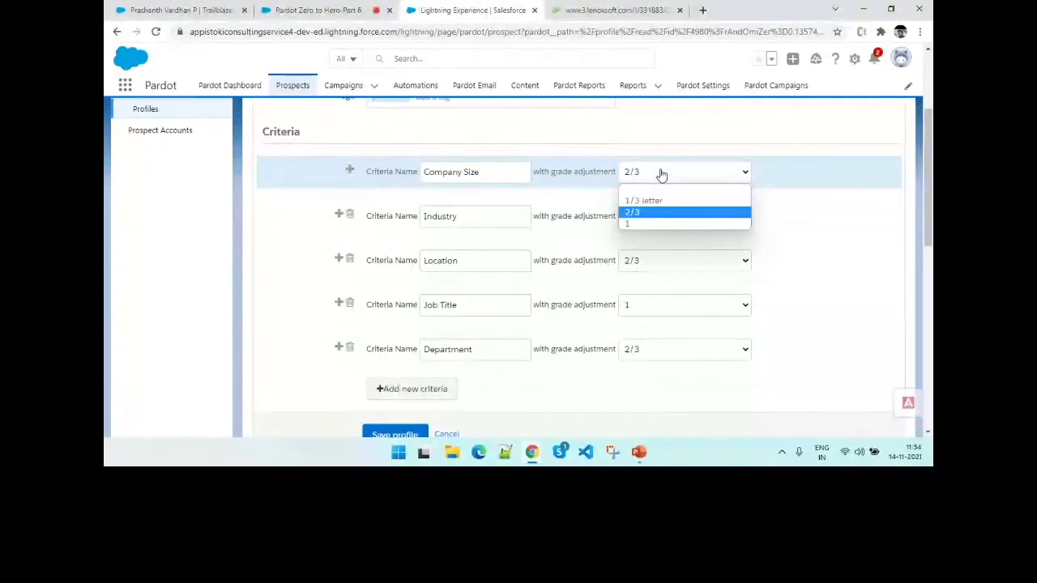
left_click(553, 196)
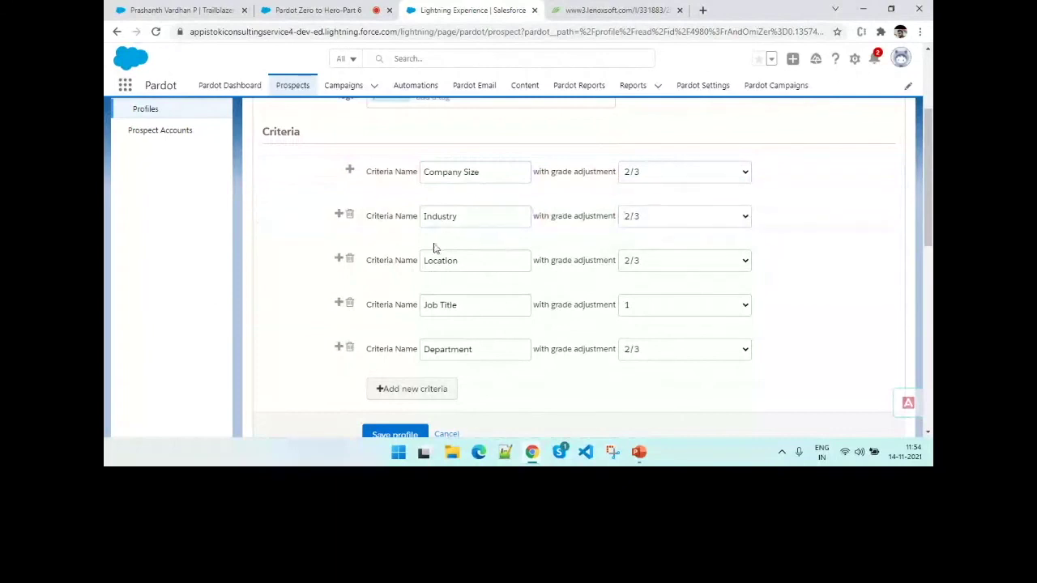
Save the Default profile and review the criteria and grade adjustments in its summary.
scroll(528, 380, "down", 3)
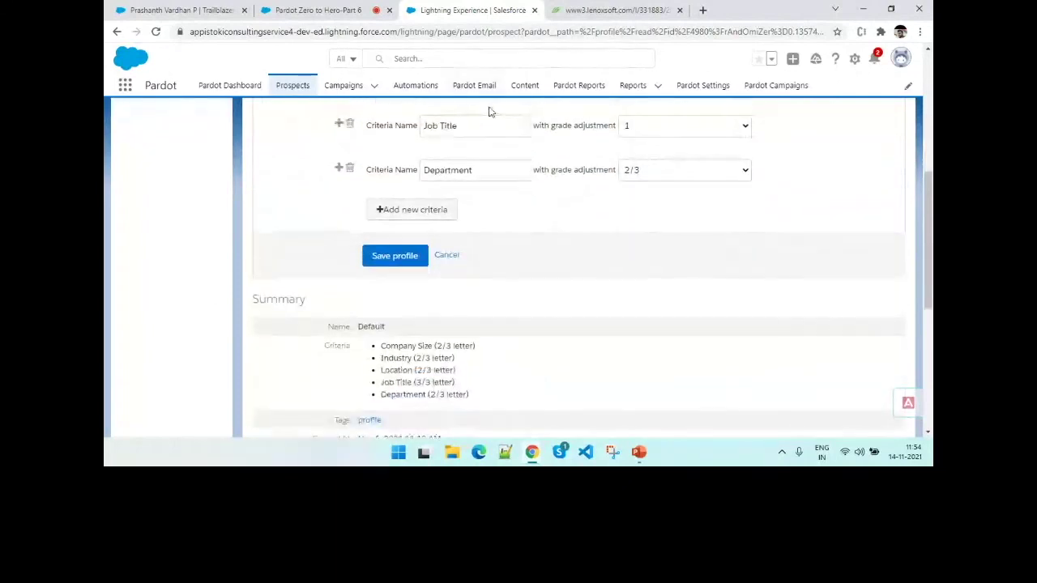
scroll(489, 112, "up", 3)
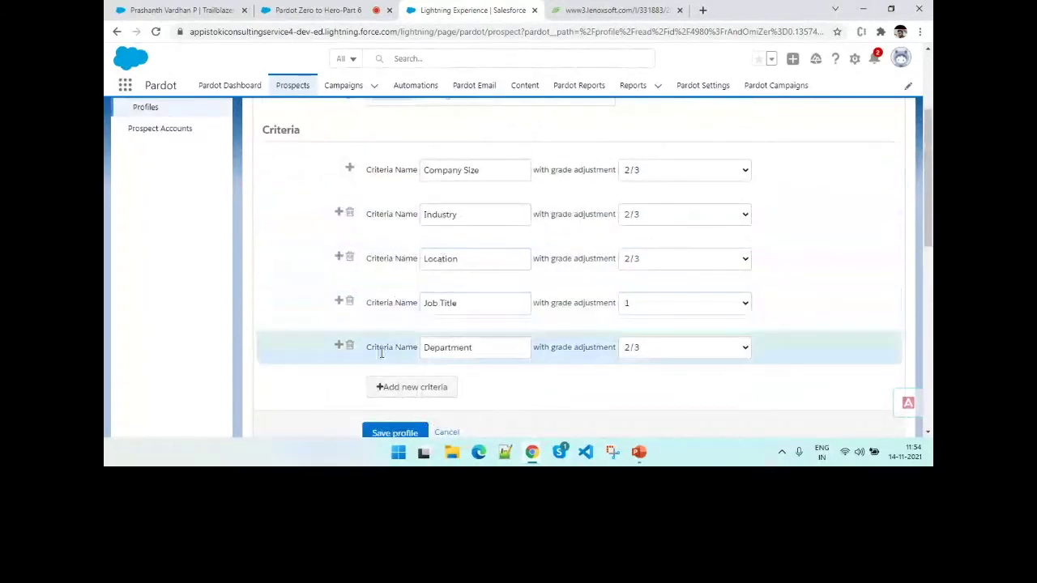
left_click(394, 432)
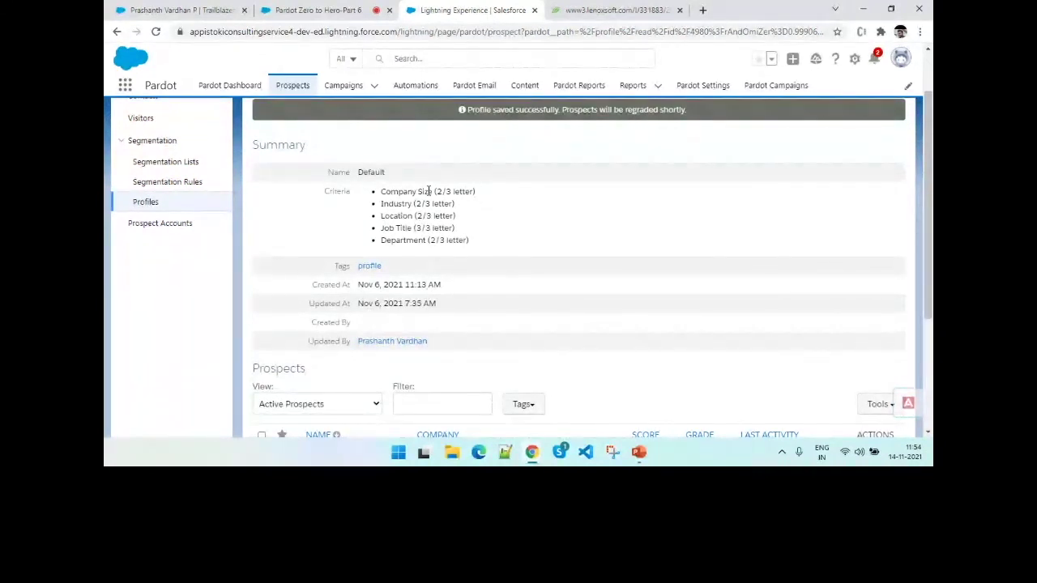
left_click_drag(435, 192, 486, 203)
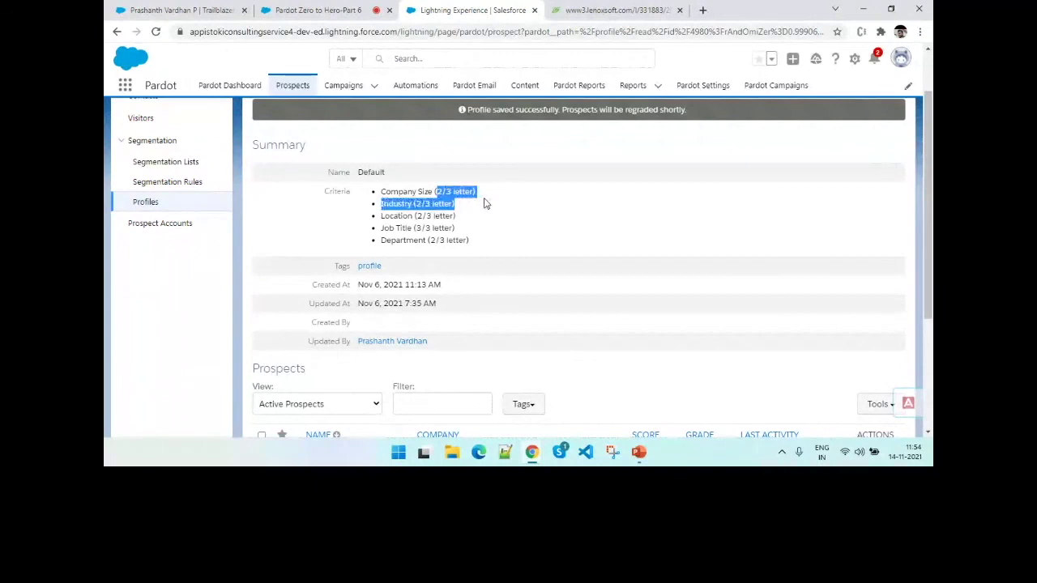
left_click(427, 207)
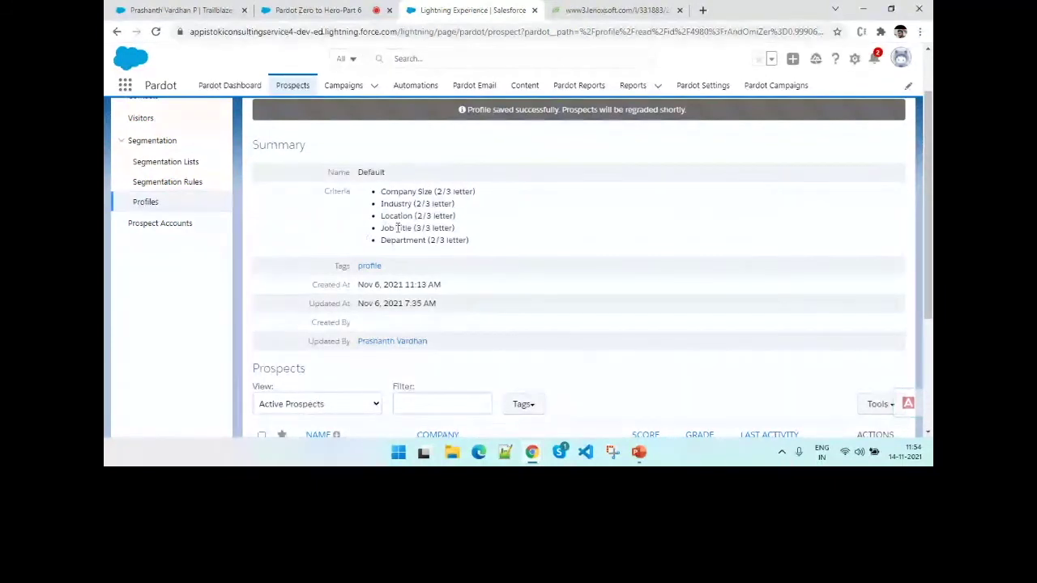
scroll(405, 226, "up", 1)
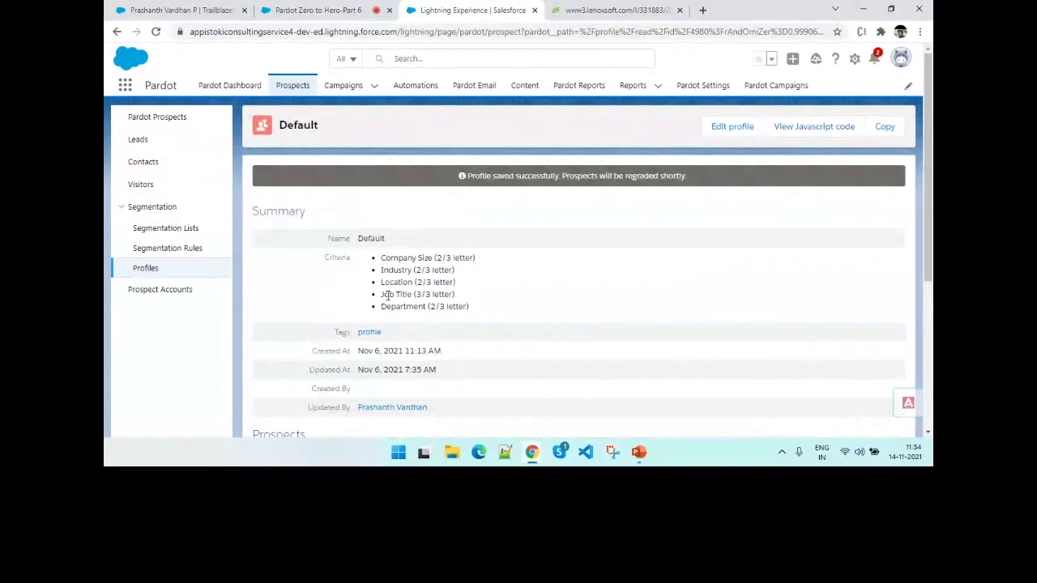
Return to the profiles list, open the Custom profile and review the grade adjustments of its criteria.
left_click(146, 269)
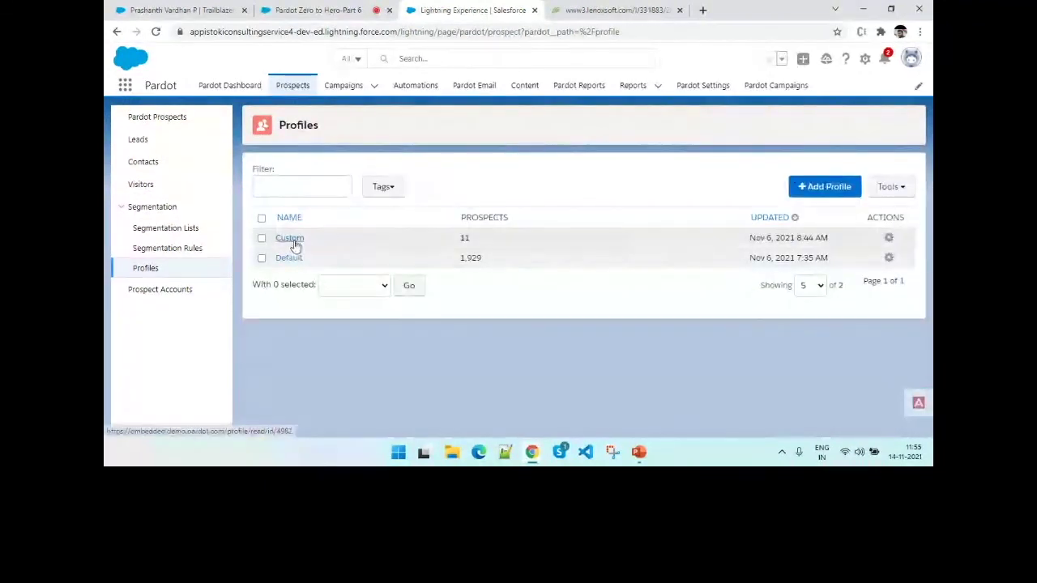
left_click(292, 241)
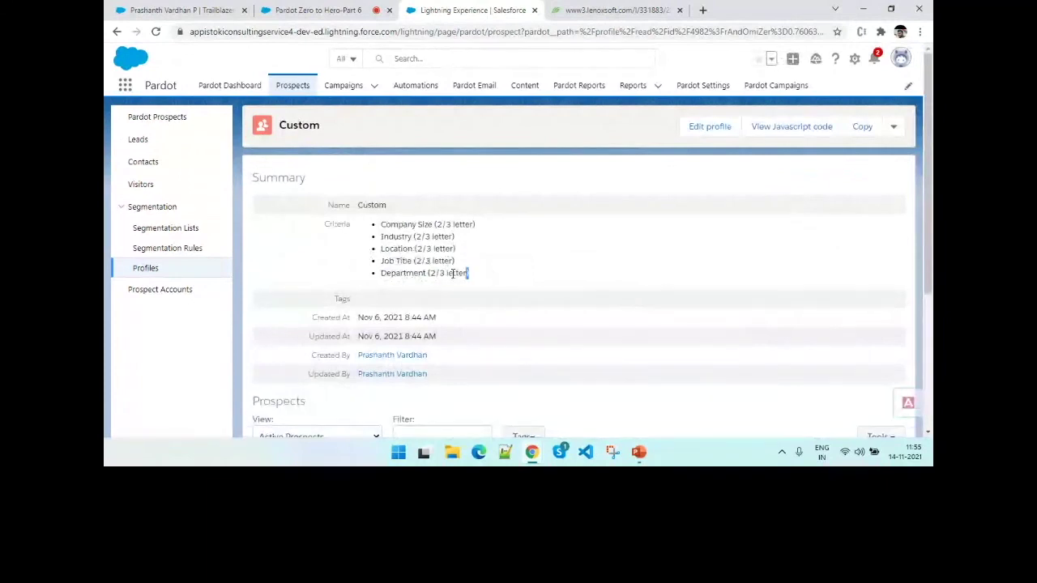
left_click_drag(469, 273, 360, 228)
left_click(327, 243)
left_click_drag(434, 225, 491, 227)
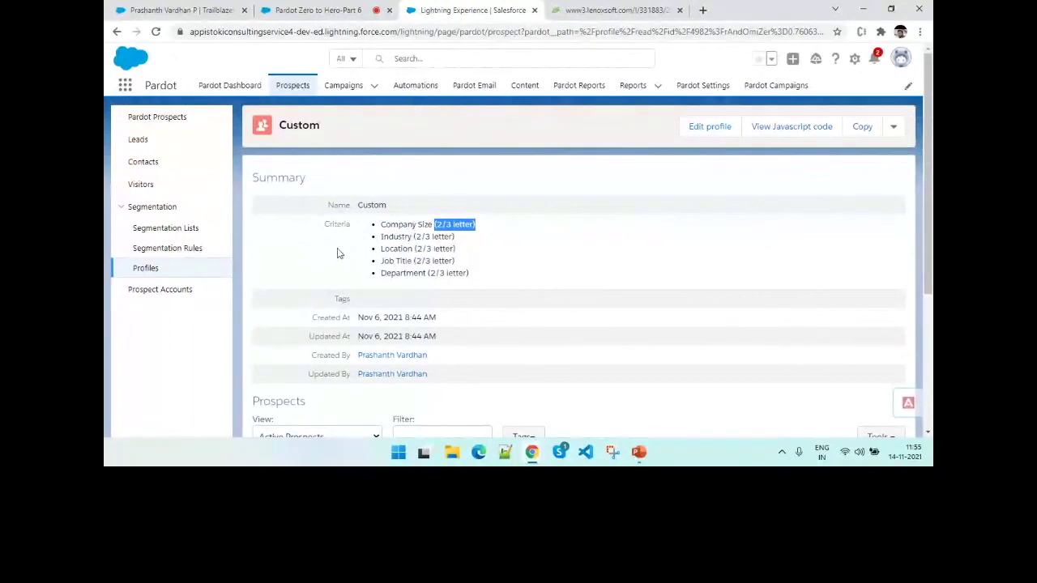
Open the automation rules list and review the Prospect Grading rules for location, job title, industry, department and company size.
left_click(429, 87)
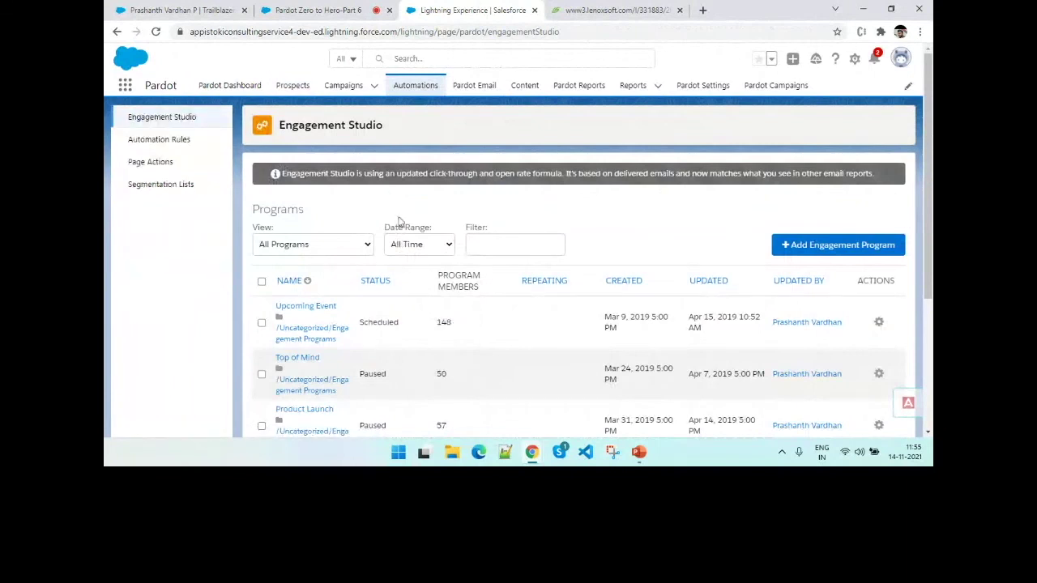
scroll(419, 280, "down", 1)
scroll(419, 281, "up", 1)
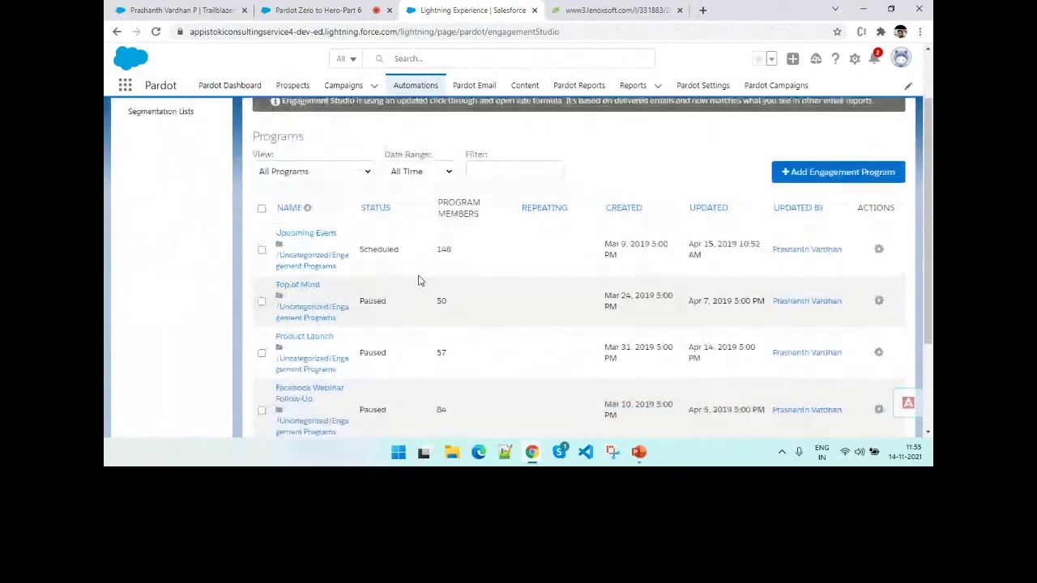
left_click(157, 142)
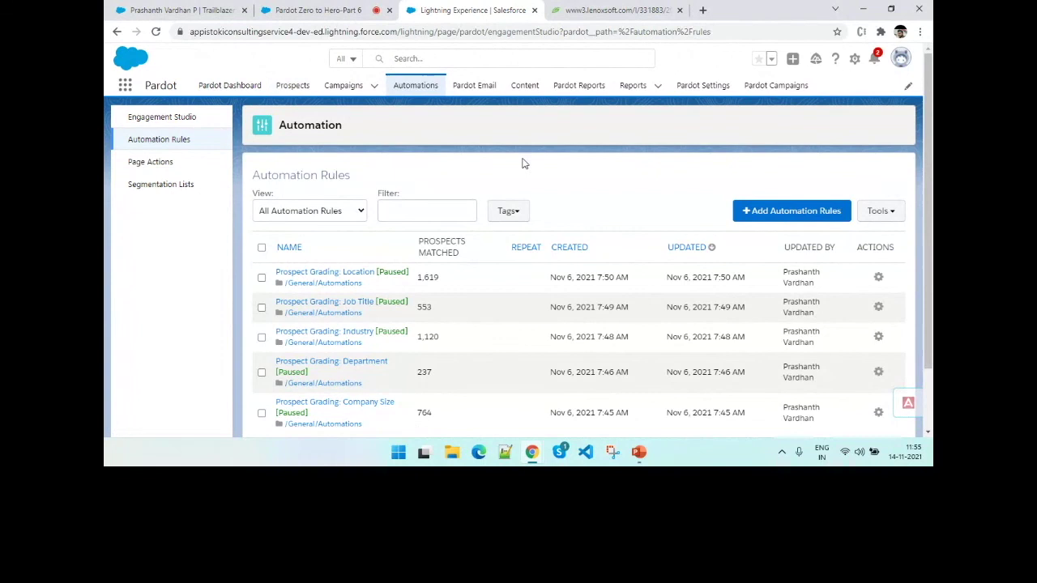
scroll(576, 176, "down", 2)
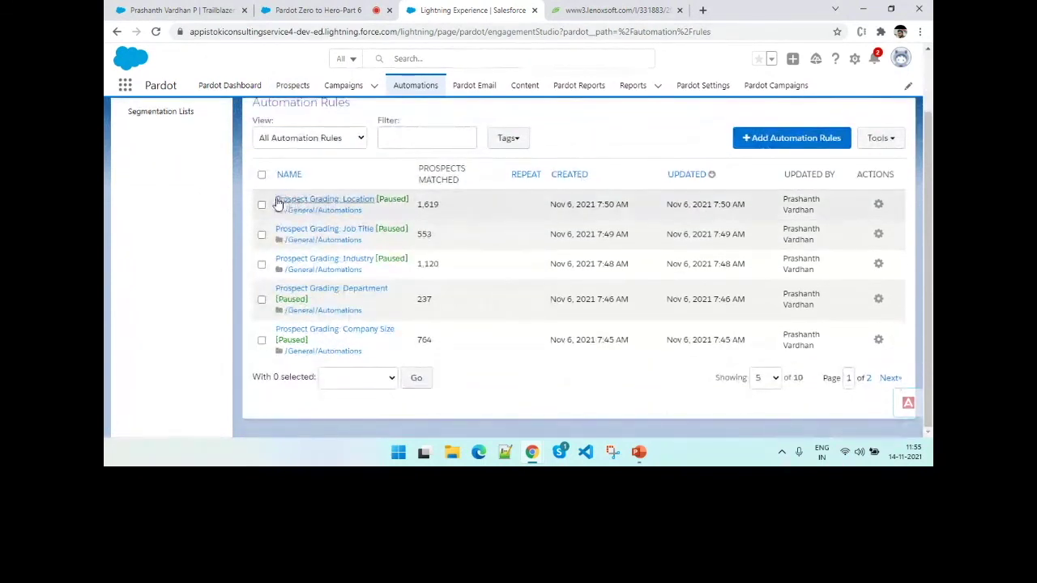
left_click_drag(271, 204, 376, 184)
left_click(470, 281)
left_click(374, 183)
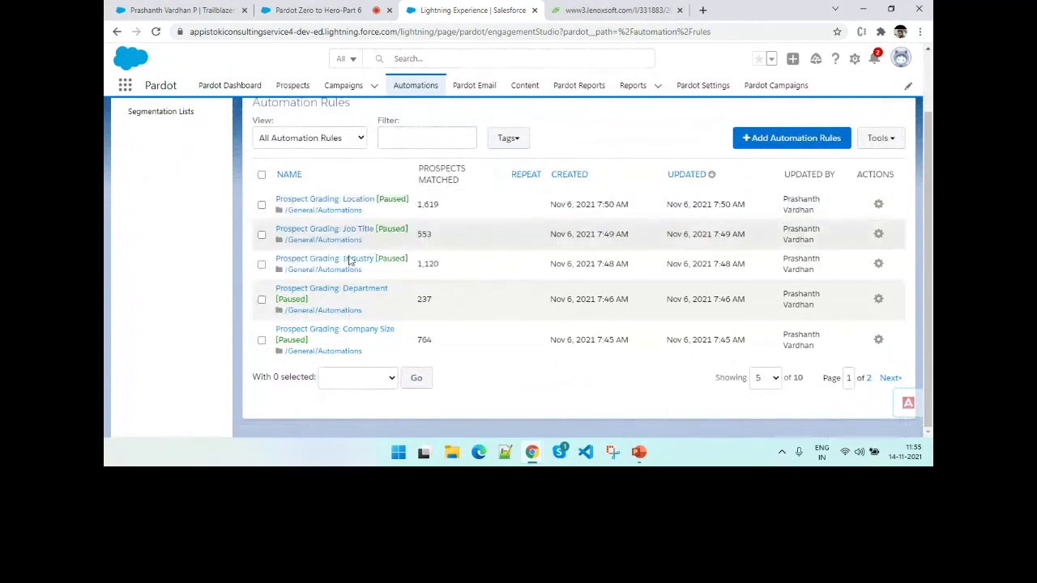
Open the Prospect Grading: Location automation rule and bring up its edit form at the rules section.
left_click(330, 200)
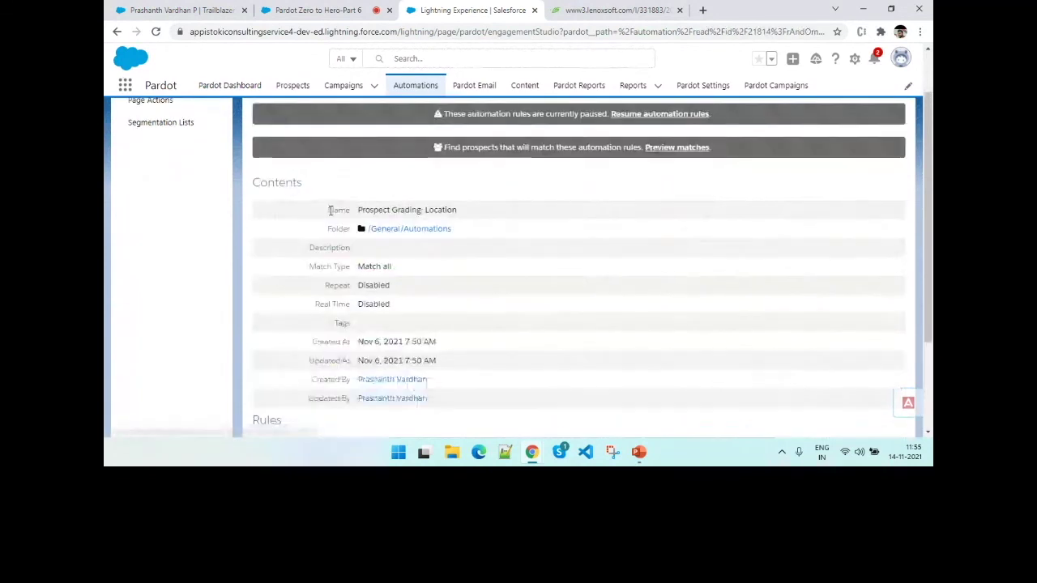
scroll(683, 230, "up", 2)
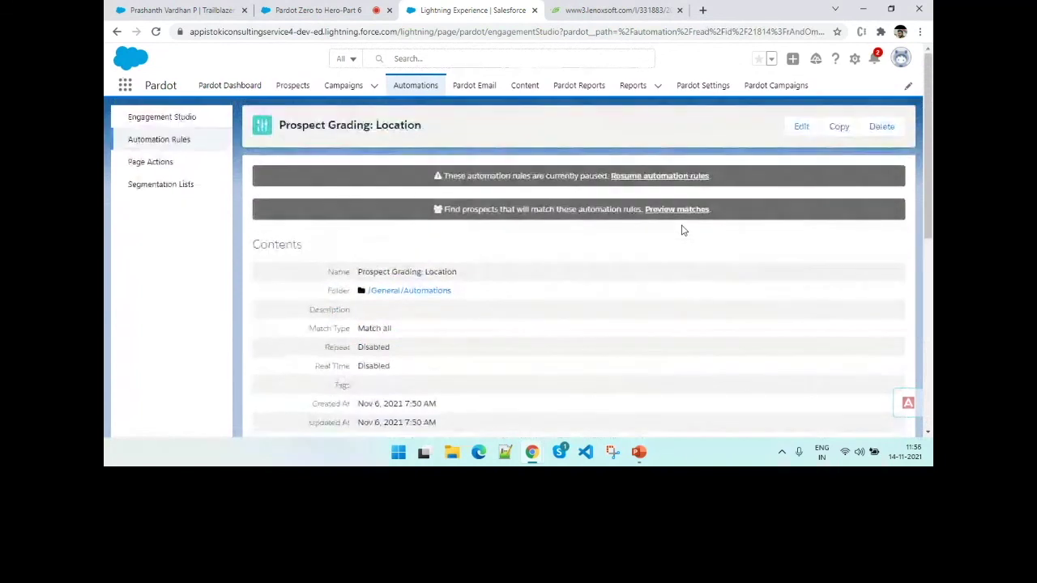
left_click(802, 128)
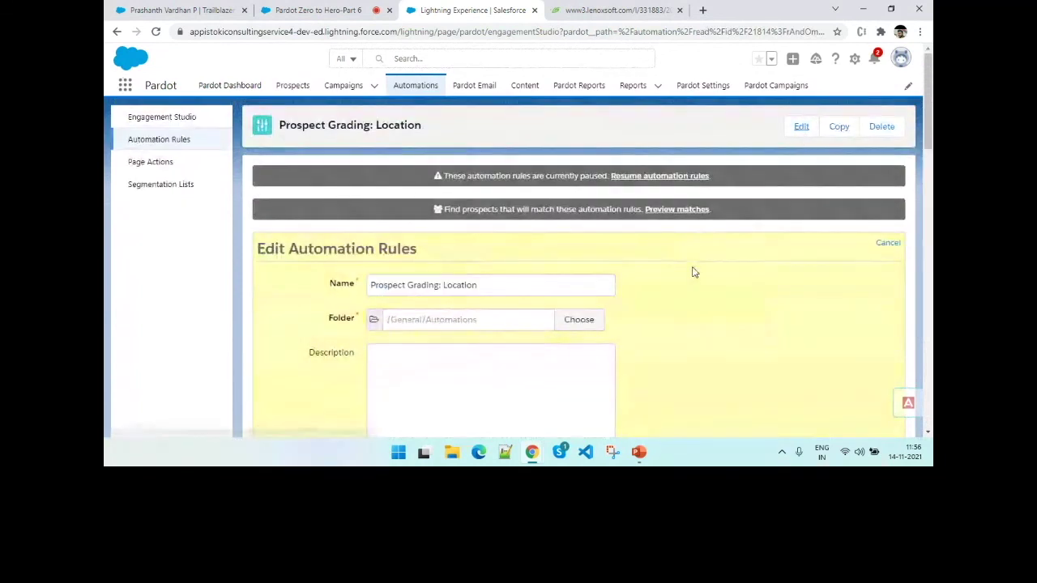
scroll(693, 272, "down", 1)
scroll(693, 273, "down", 2)
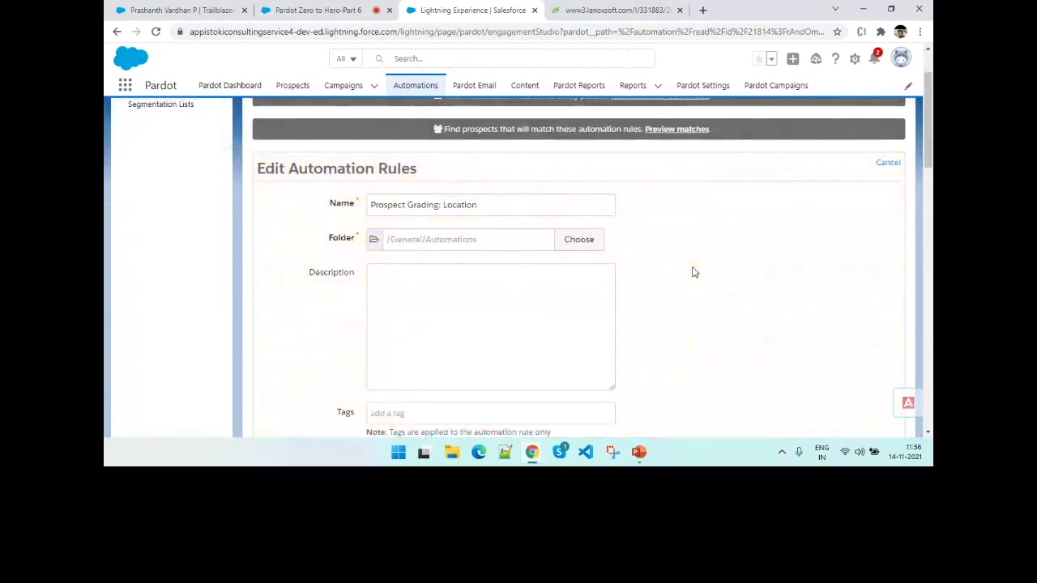
scroll(693, 272, "down", 5)
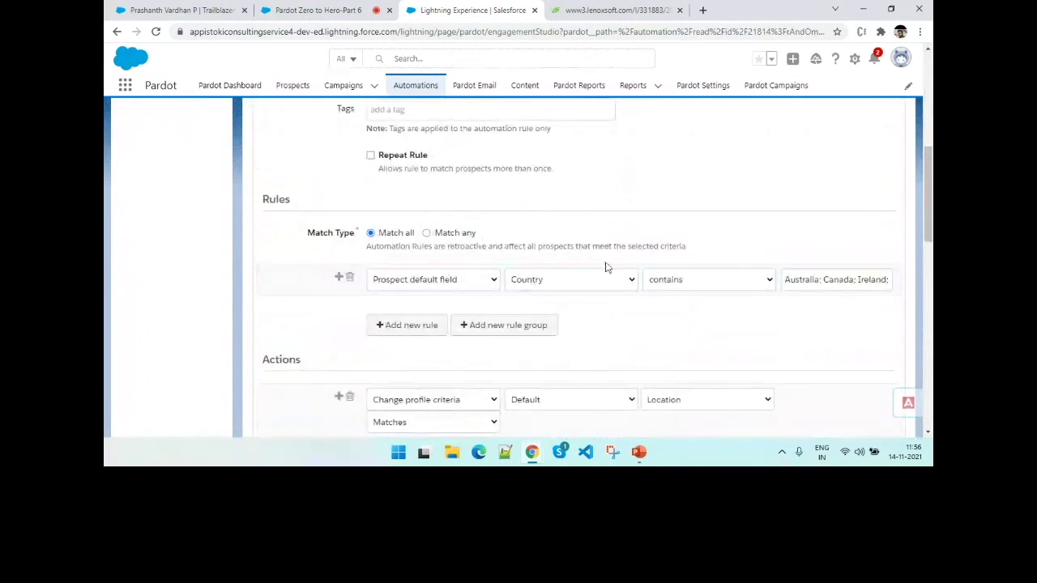
Examine the rule's Country condition and the list of countries it matches against.
scroll(666, 326, "down", 2)
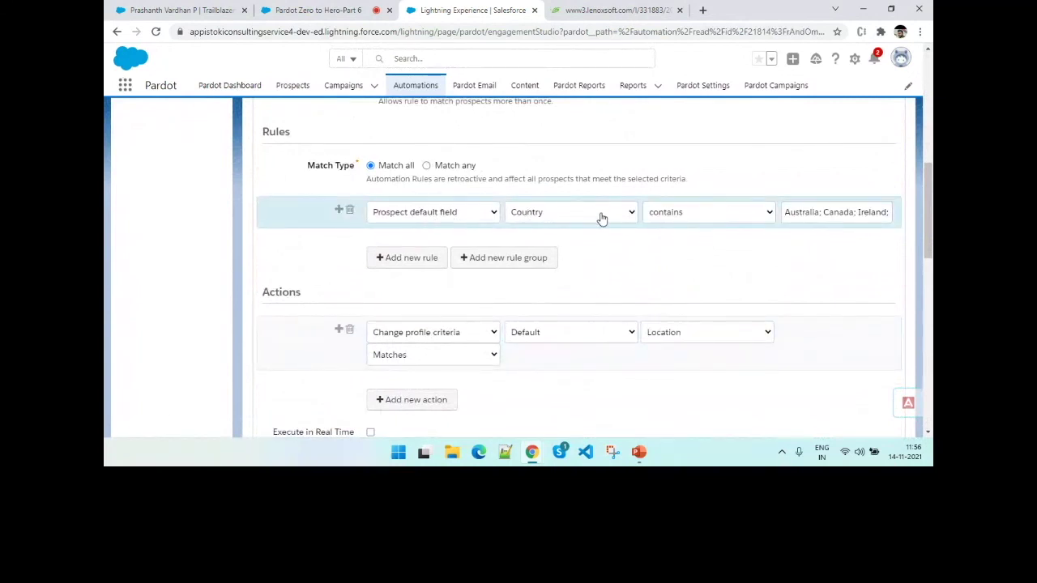
double_click(832, 214)
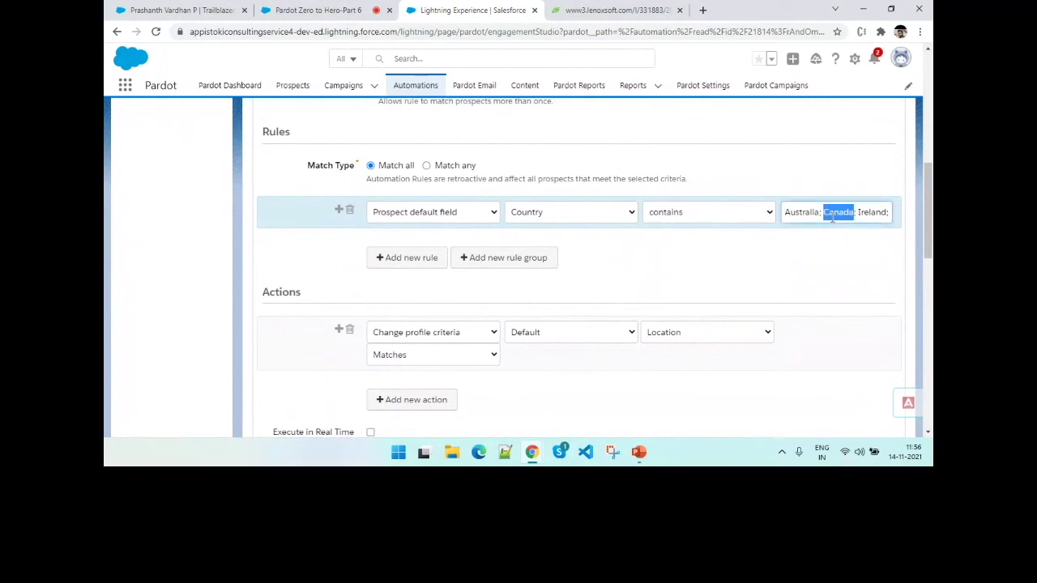
double_click(876, 213)
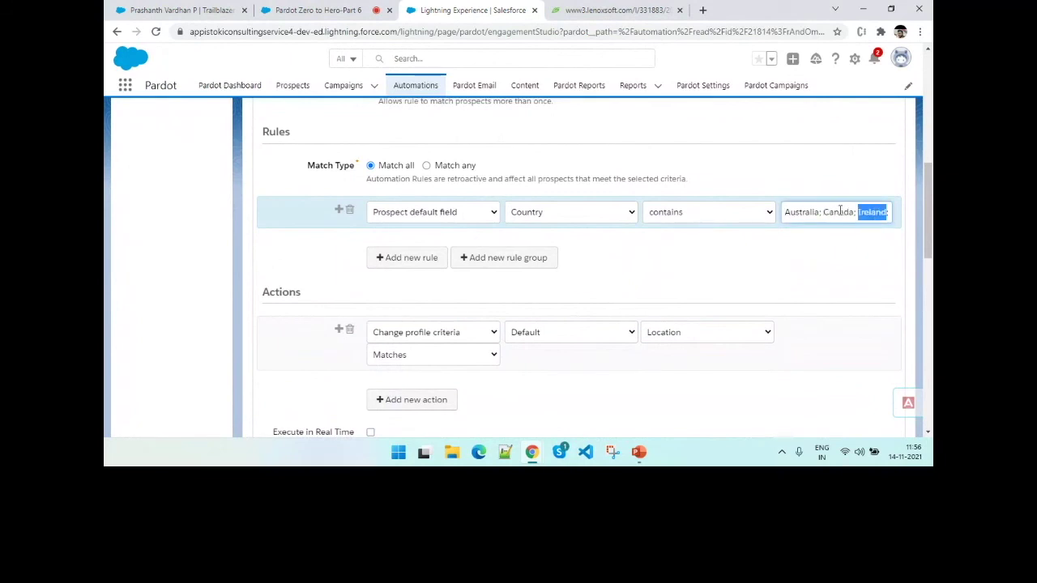
double_click(840, 212)
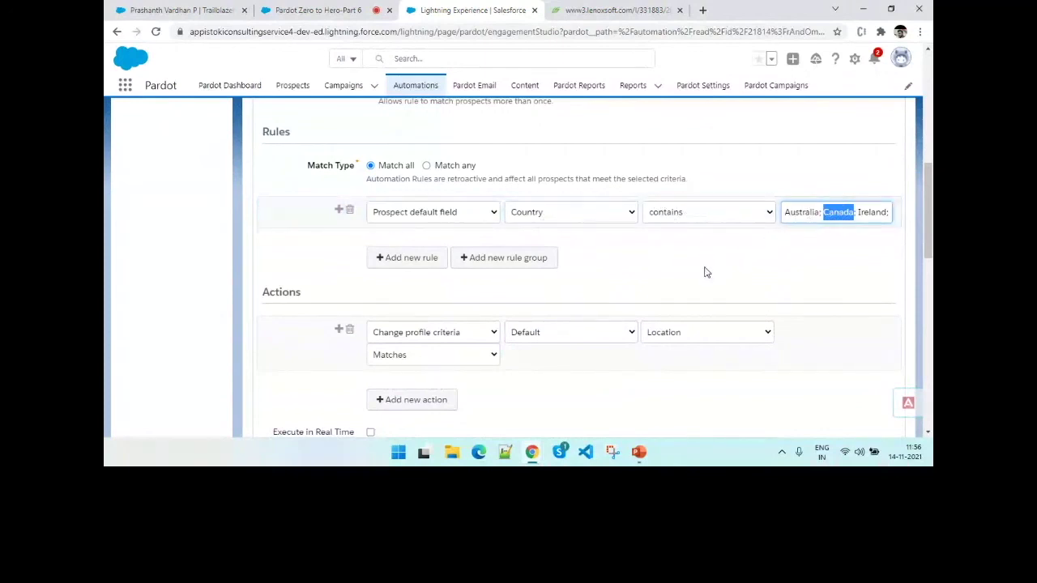
scroll(705, 273, "down", 2)
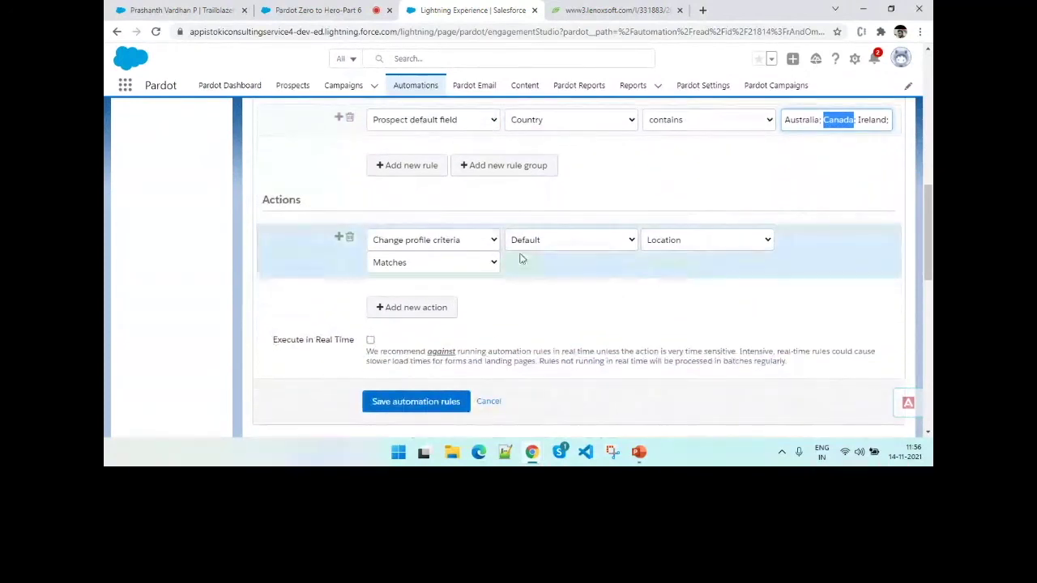
Examine the action type, profile and criterion options, keeping Change profile criteria, Default and Location selected.
left_click(463, 241)
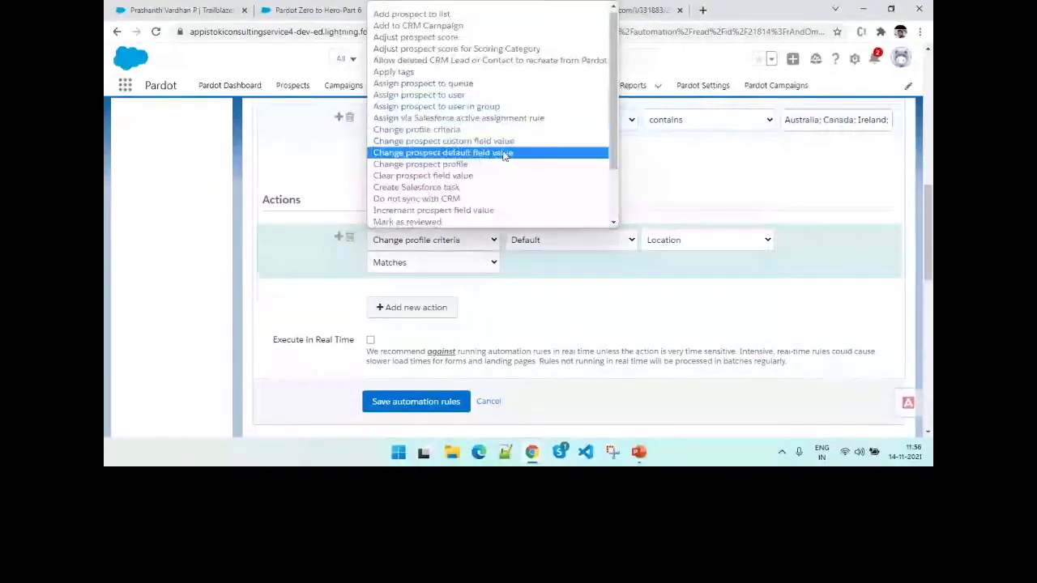
left_click(478, 132)
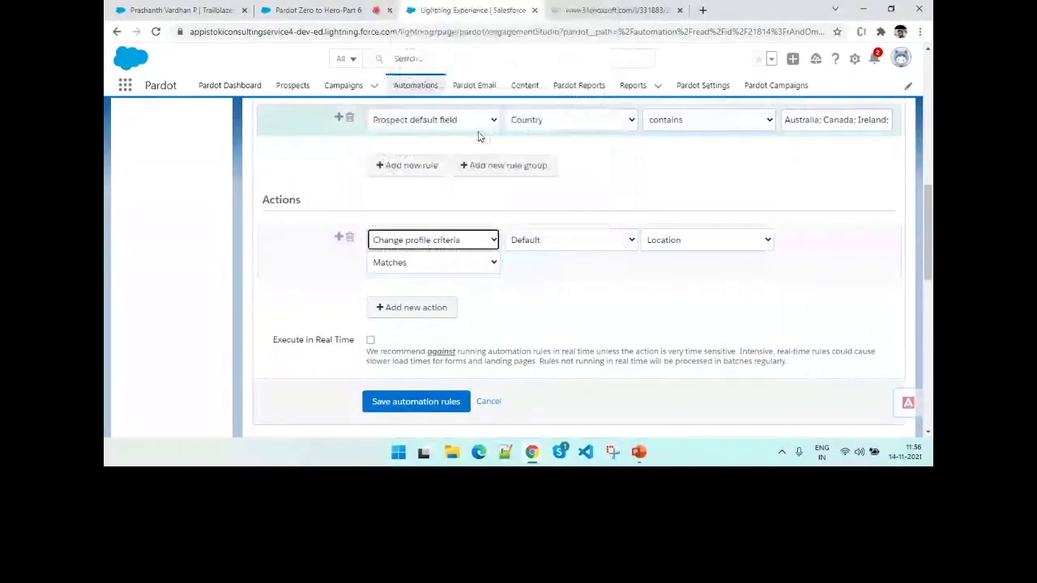
left_click(526, 243)
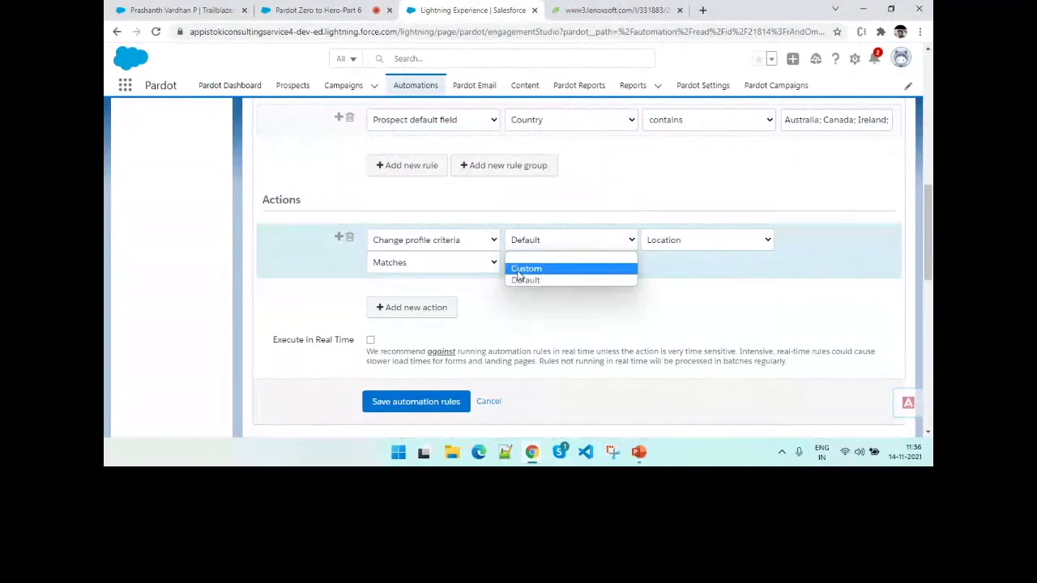
left_click(521, 281)
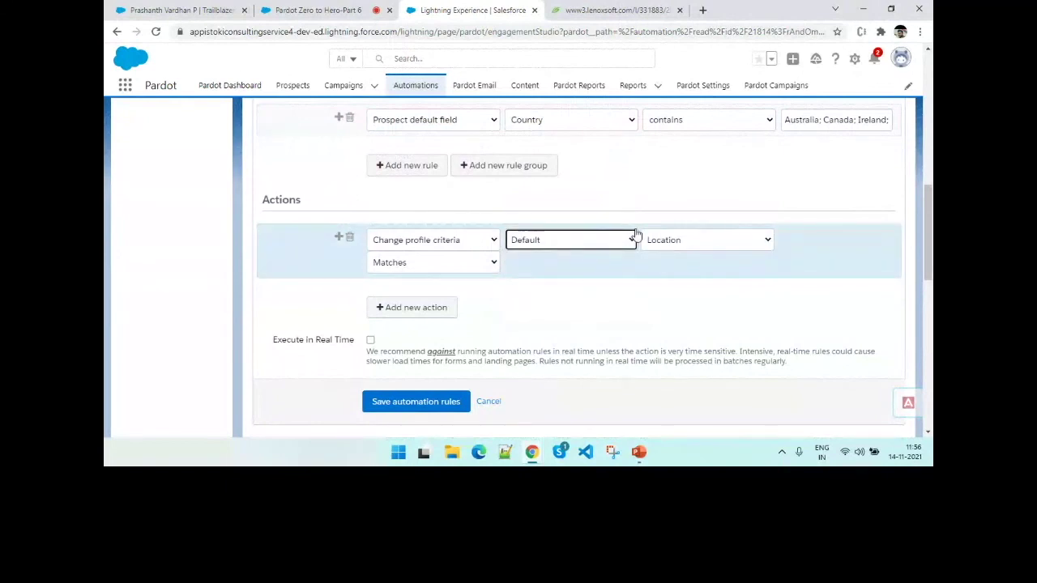
left_click(664, 240)
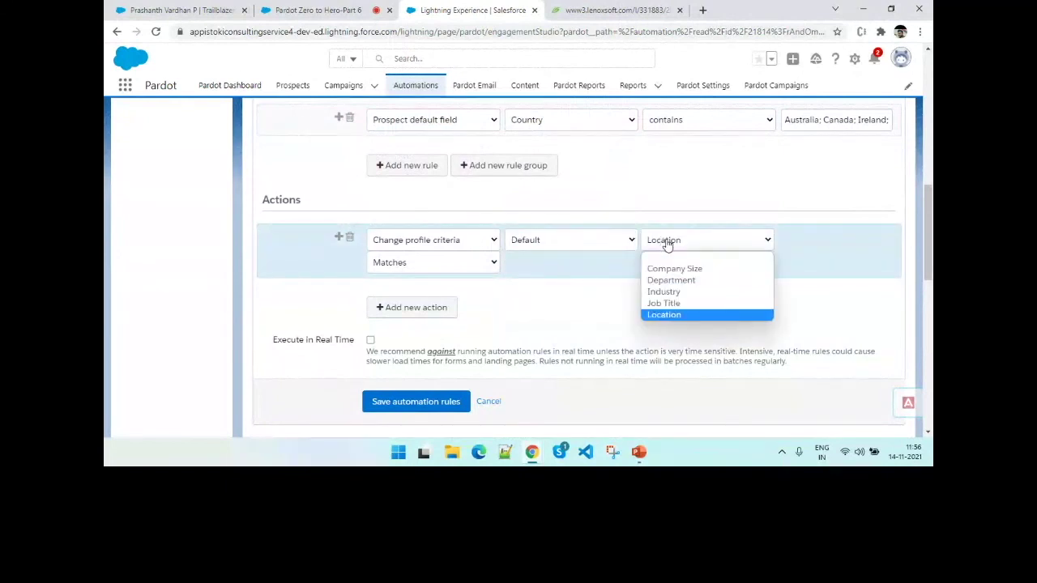
left_click(684, 315)
Examine the match status options for the Location criterion, keeping Matches selected.
left_click(435, 263)
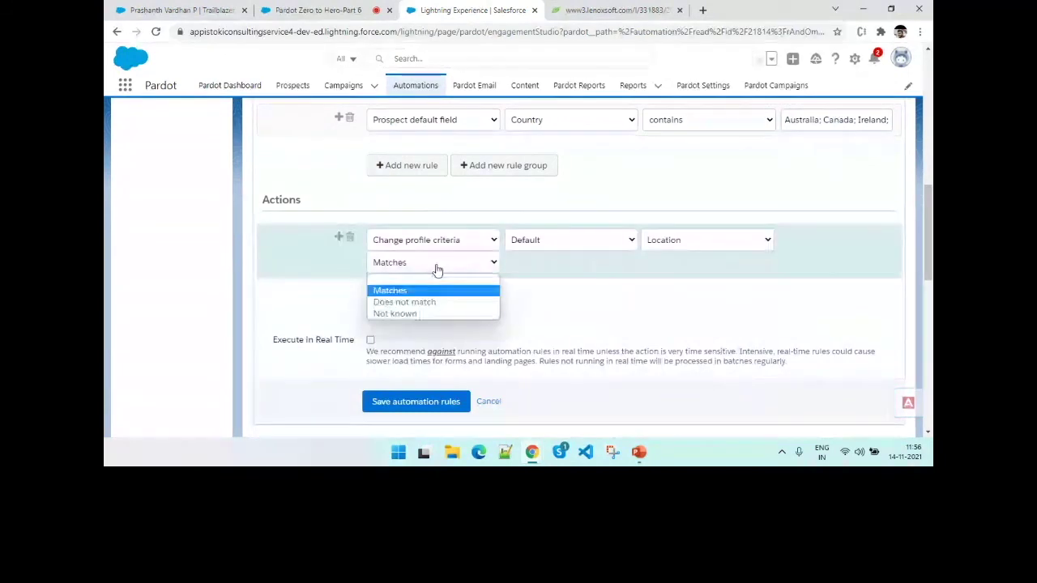
left_click(436, 262)
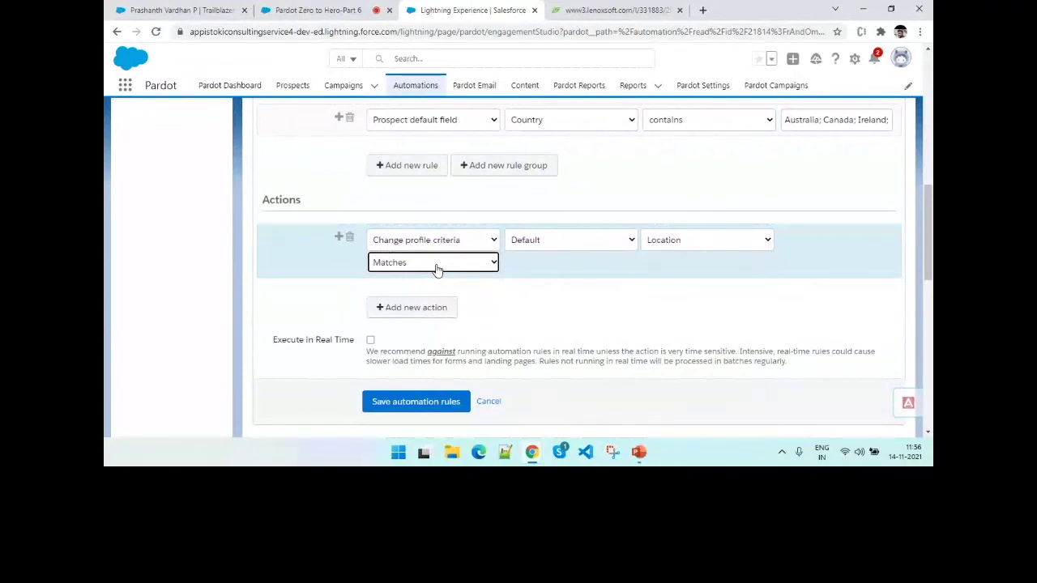
left_click(677, 242)
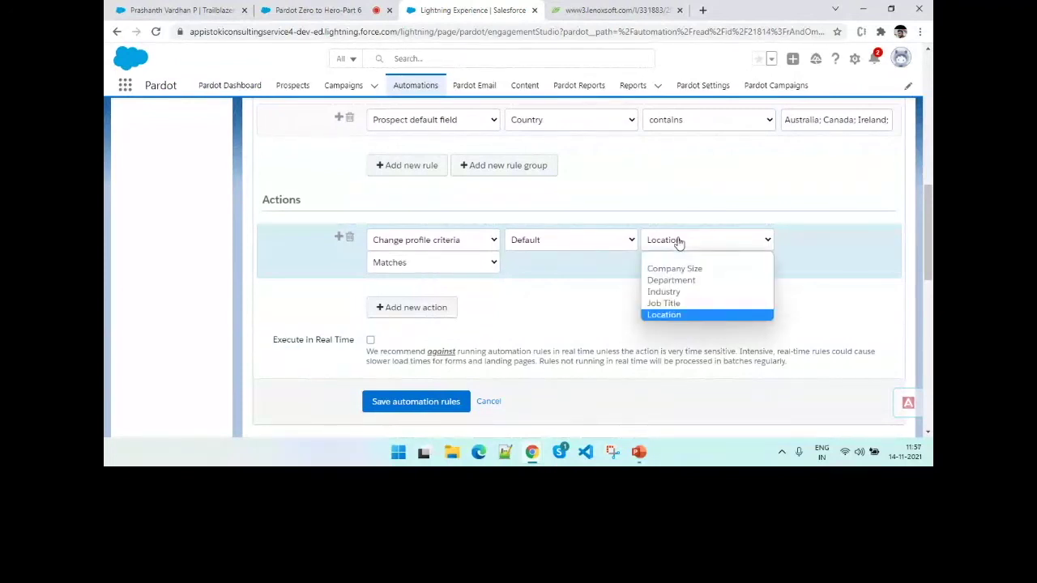
left_click(485, 265)
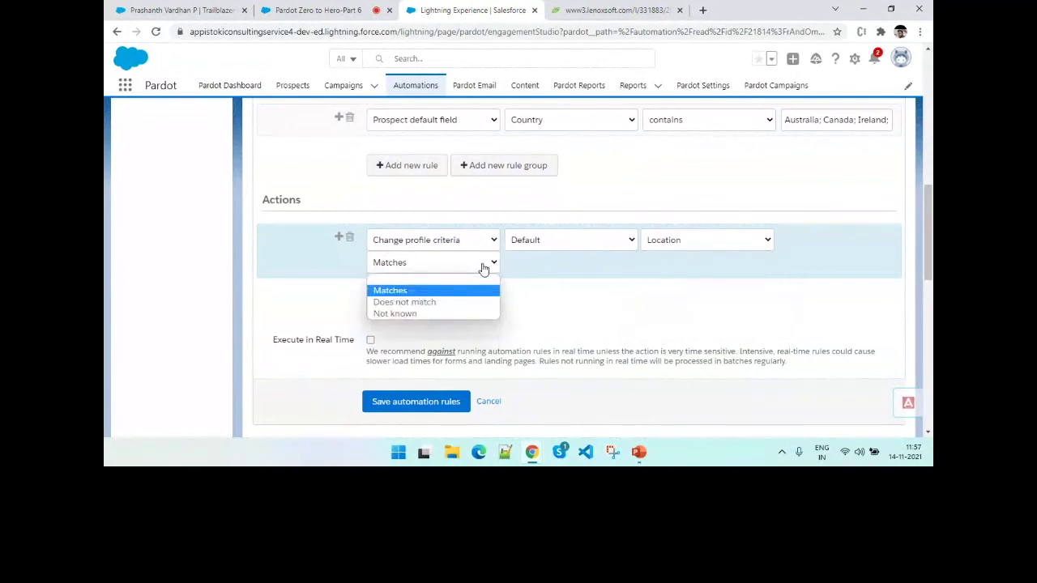
left_click(484, 266)
left_click(450, 267)
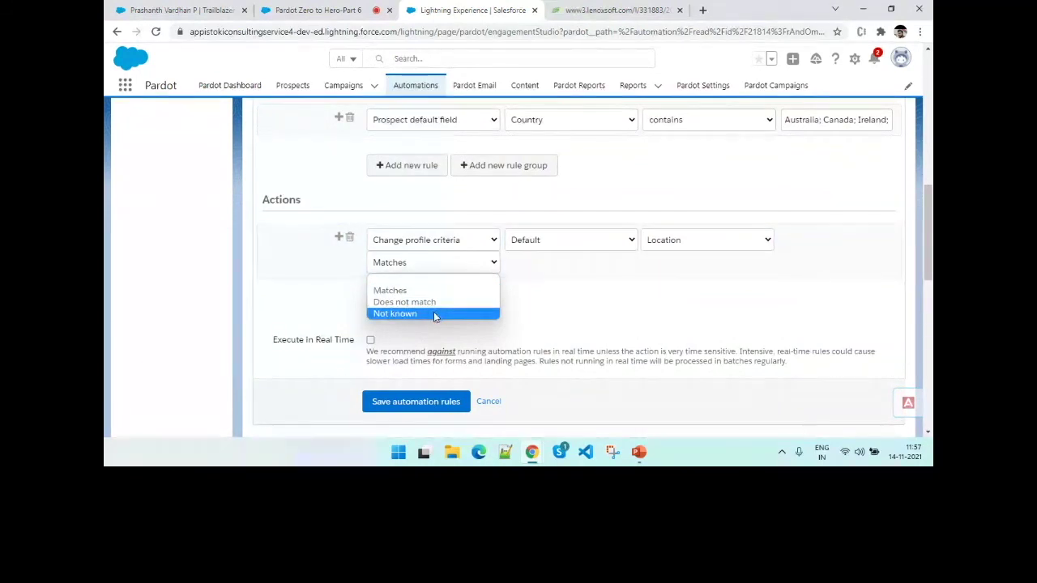
left_click(473, 290)
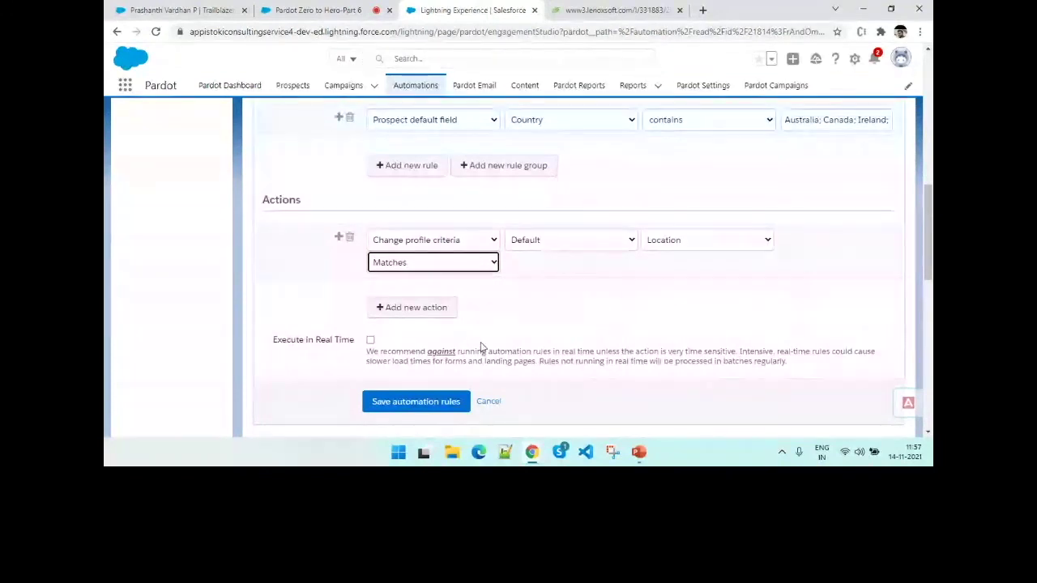
Review the Location rule's repeat setting, match type, condition and action, and cancel editing without saving.
scroll(480, 347, "up", 2)
scroll(480, 347, "up", 2)
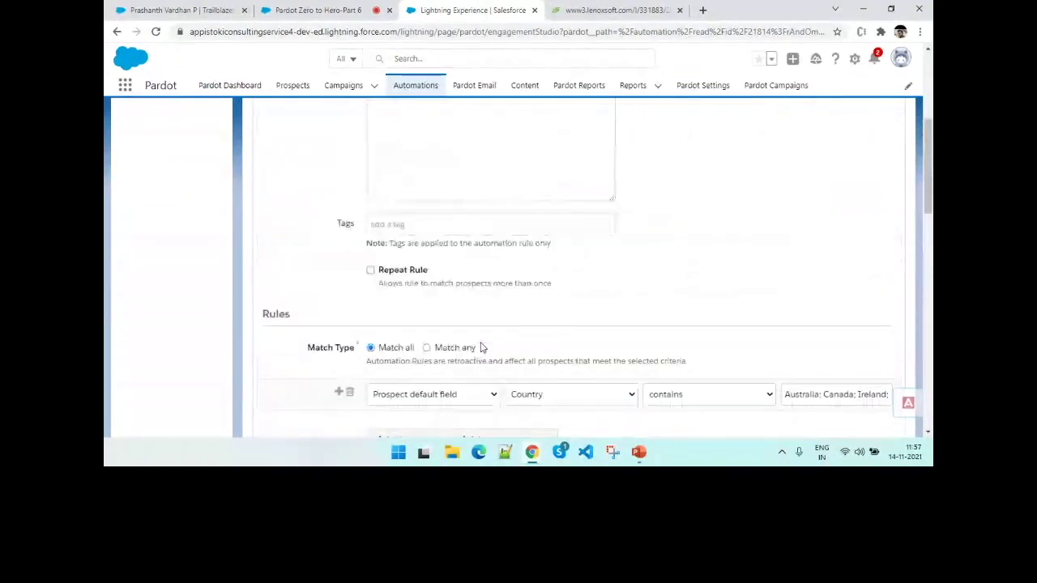
scroll(481, 347, "down", 4)
scroll(480, 347, "up", 3)
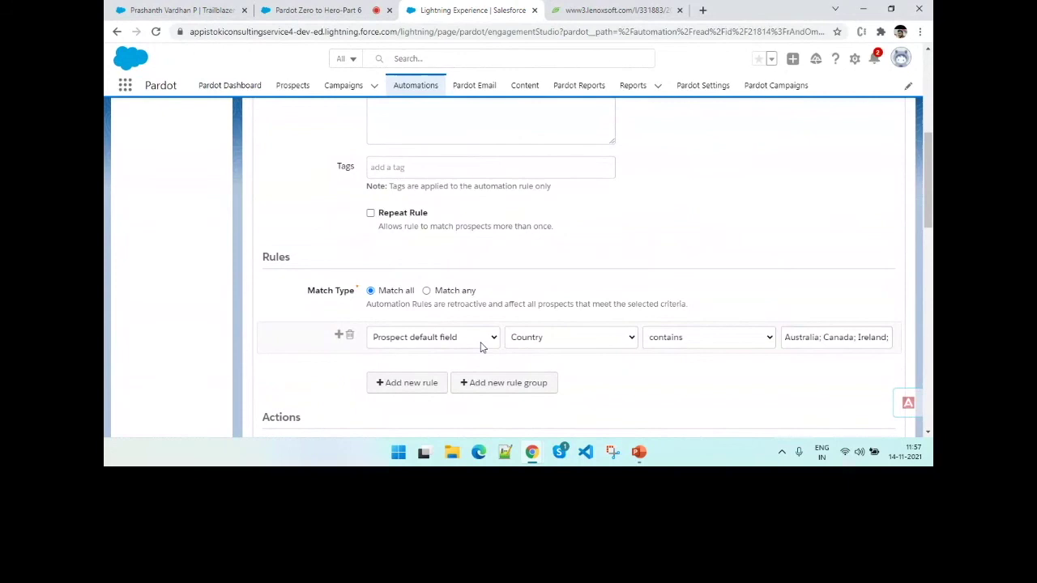
scroll(480, 346, "down", 5)
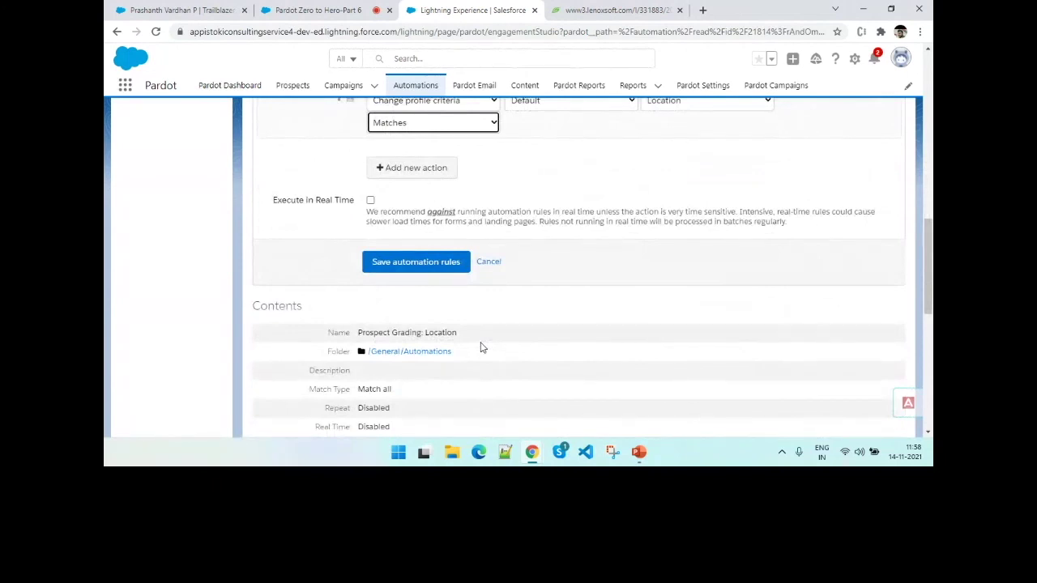
scroll(426, 340, "down", 2)
scroll(428, 335, "up", 3)
scroll(427, 335, "up", 3)
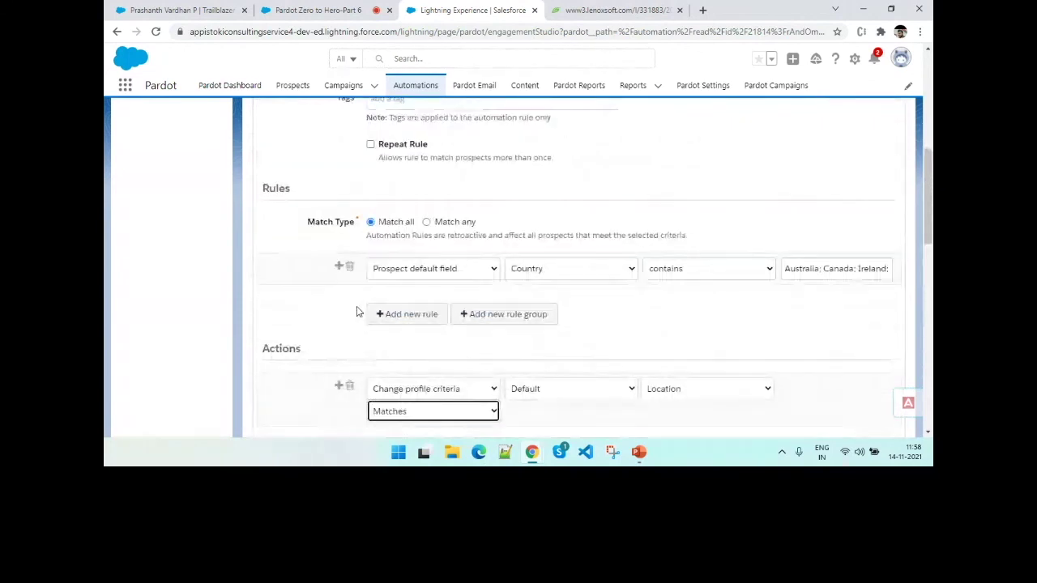
scroll(356, 311, "up", 1)
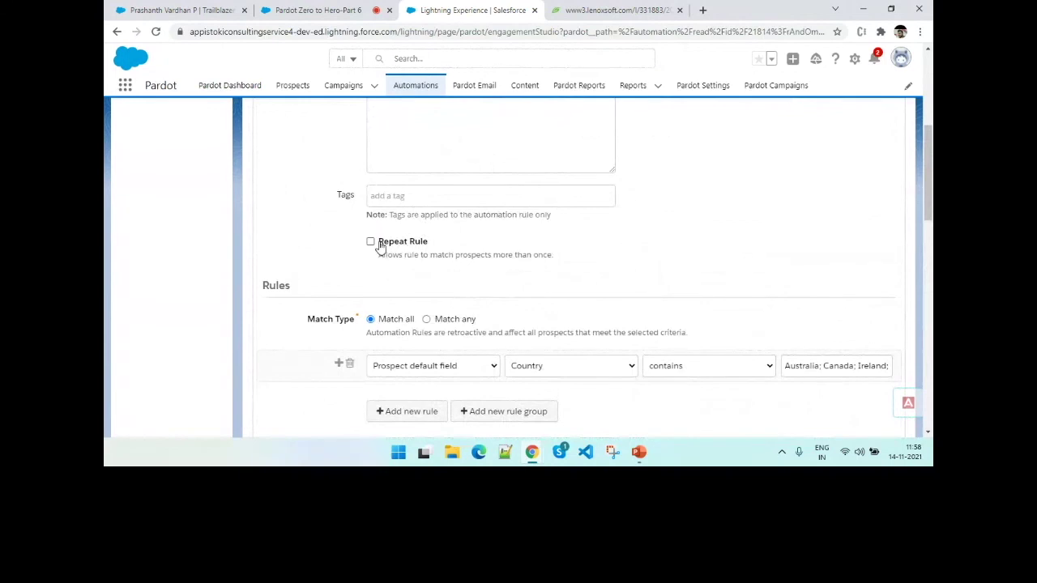
scroll(381, 243, "down", 2)
scroll(474, 288, "down", 5)
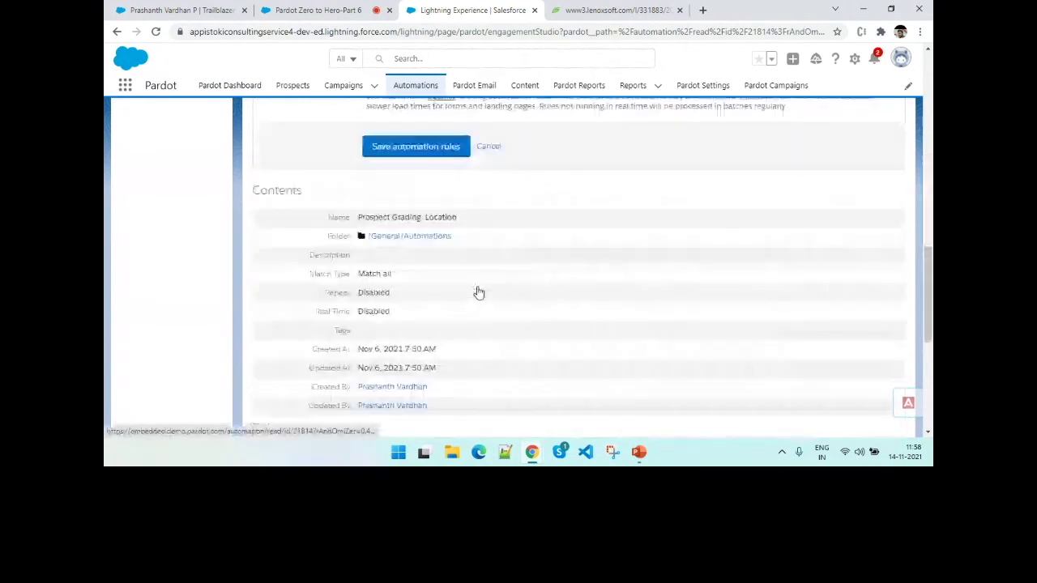
left_click(488, 152)
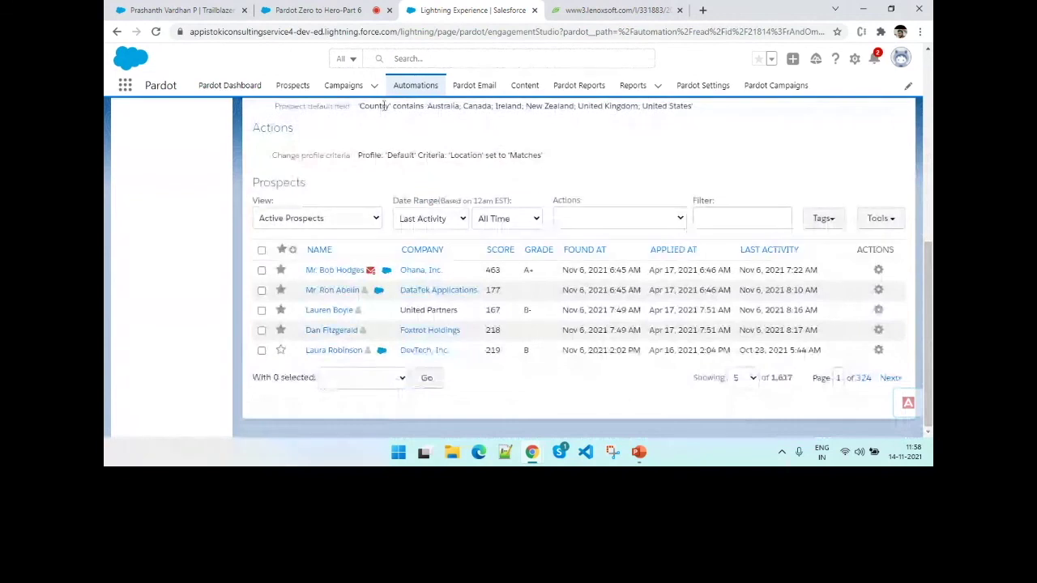
Start a new segmentation list in the prospects area and name it TEst.
left_click(306, 89)
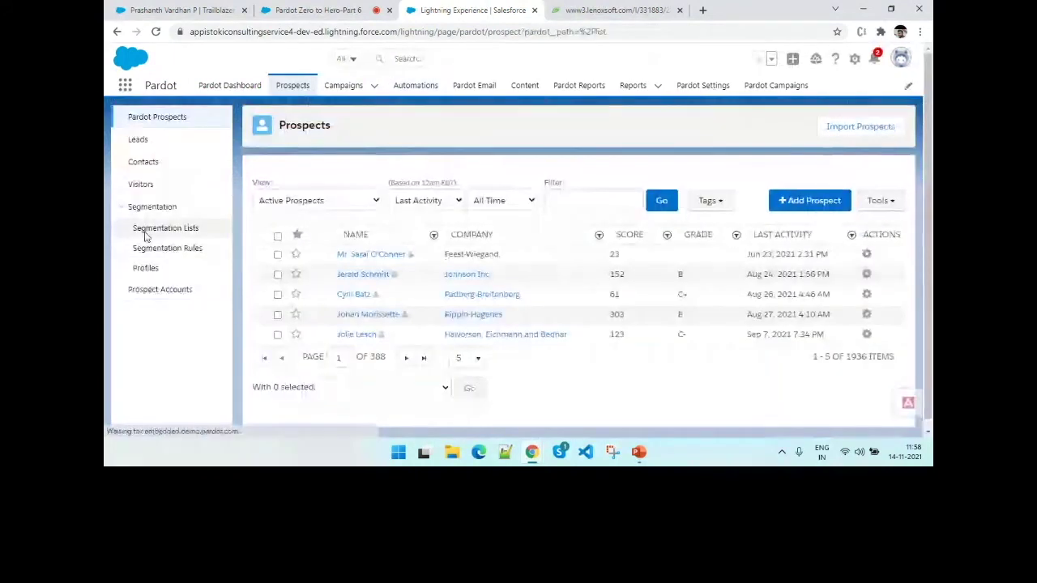
left_click(146, 230)
left_click(802, 187)
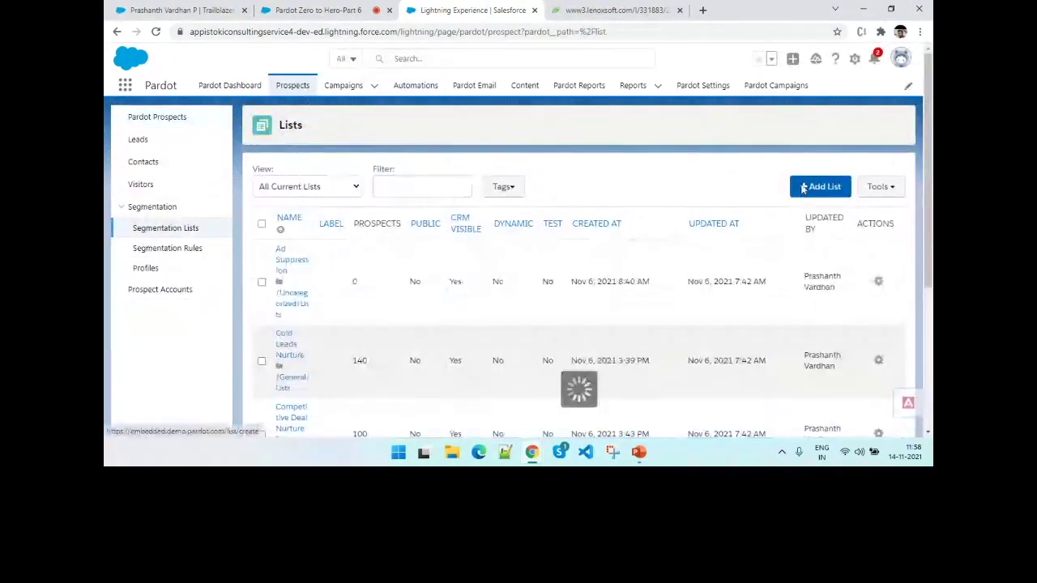
left_click(620, 192)
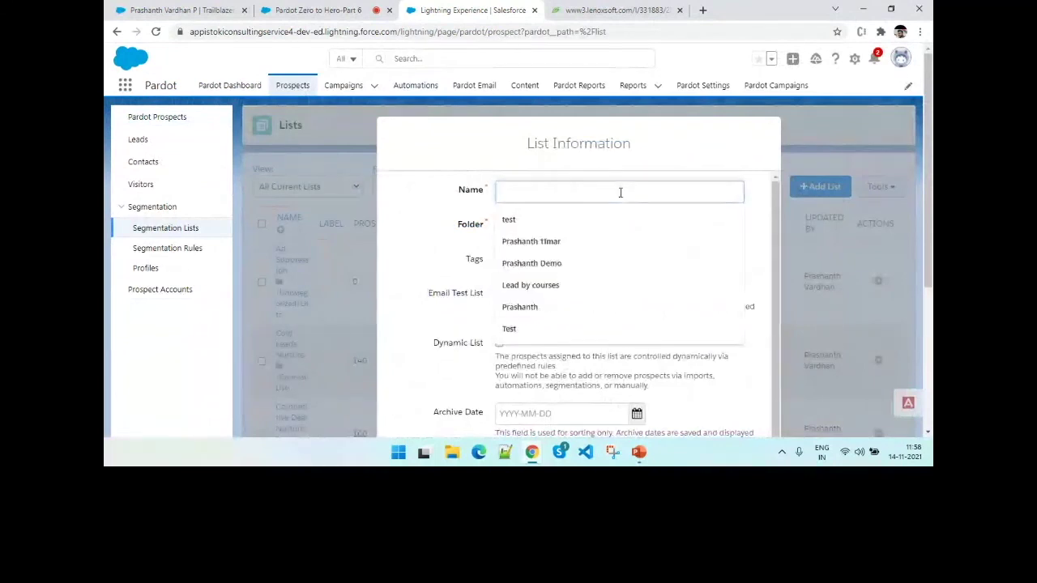
type("TEst")
left_click(451, 271)
Make the TEst list dynamic and continue to its rule setup, with the browser zoomed out to 80%.
scroll(522, 253, "down", 1)
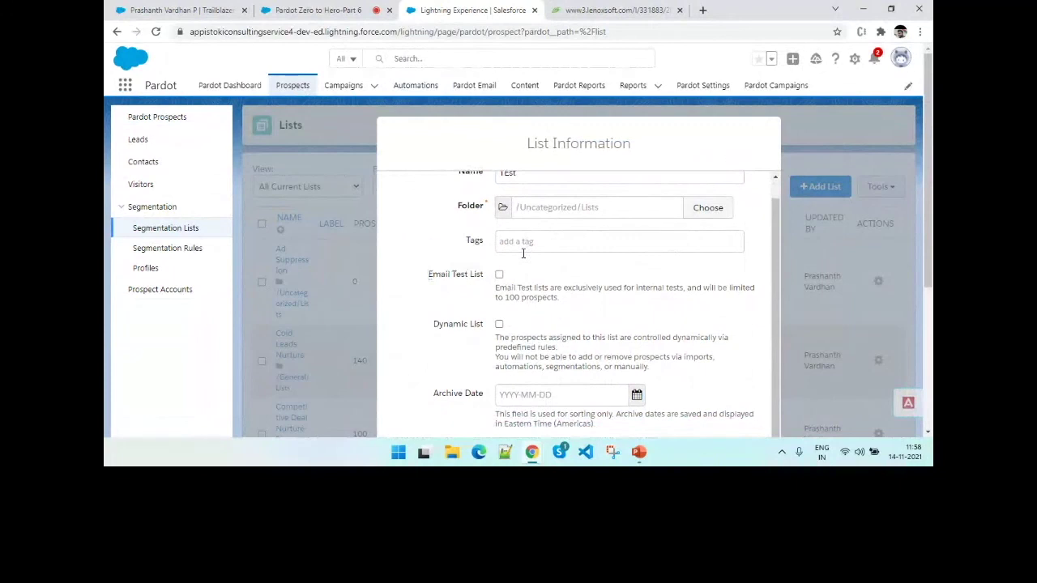
left_click(499, 324)
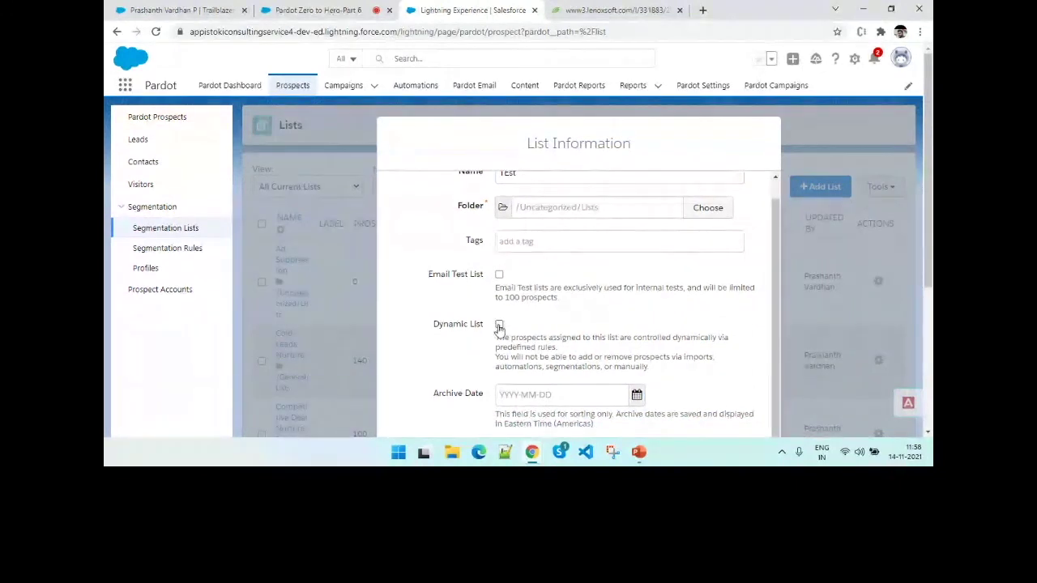
key("ctrl+minus")
key("ctrl+minus")
left_click(715, 355)
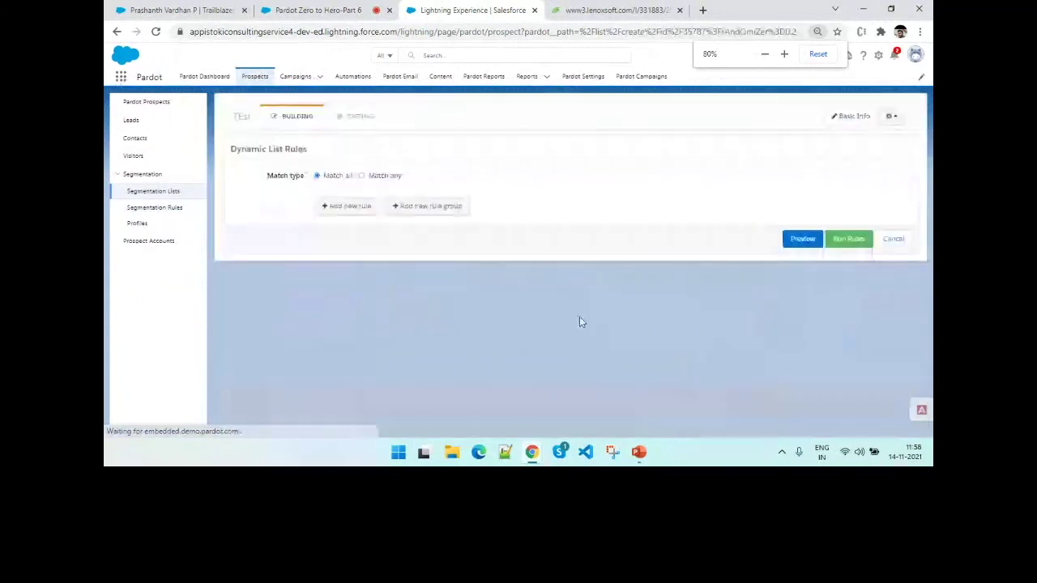
Add a dynamic list rule matching prospects whose CRM campaign status for Display is Sent, and proceed to the matches preview page.
left_click(354, 208)
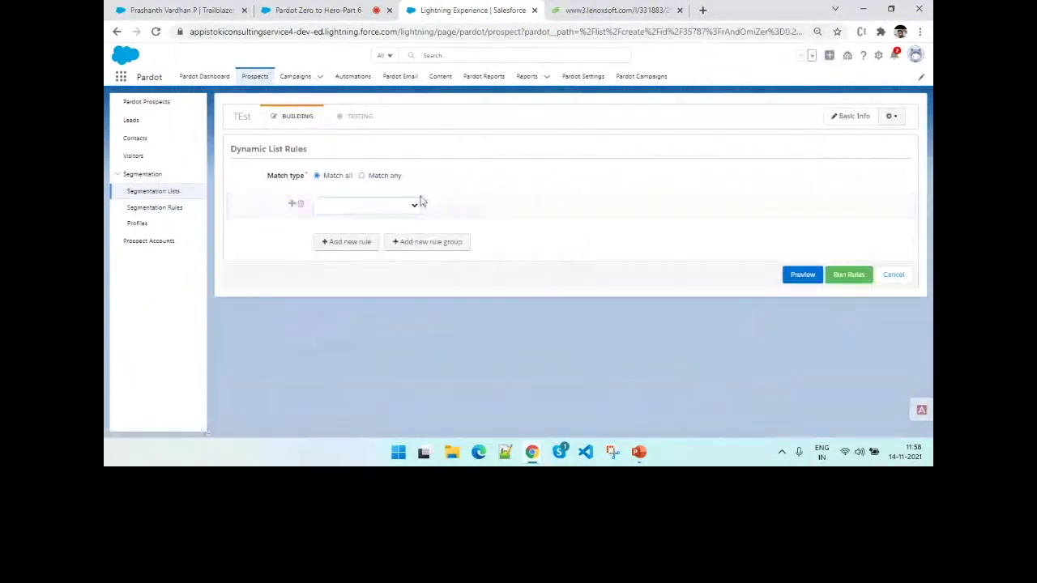
left_click(415, 204)
left_click(377, 238)
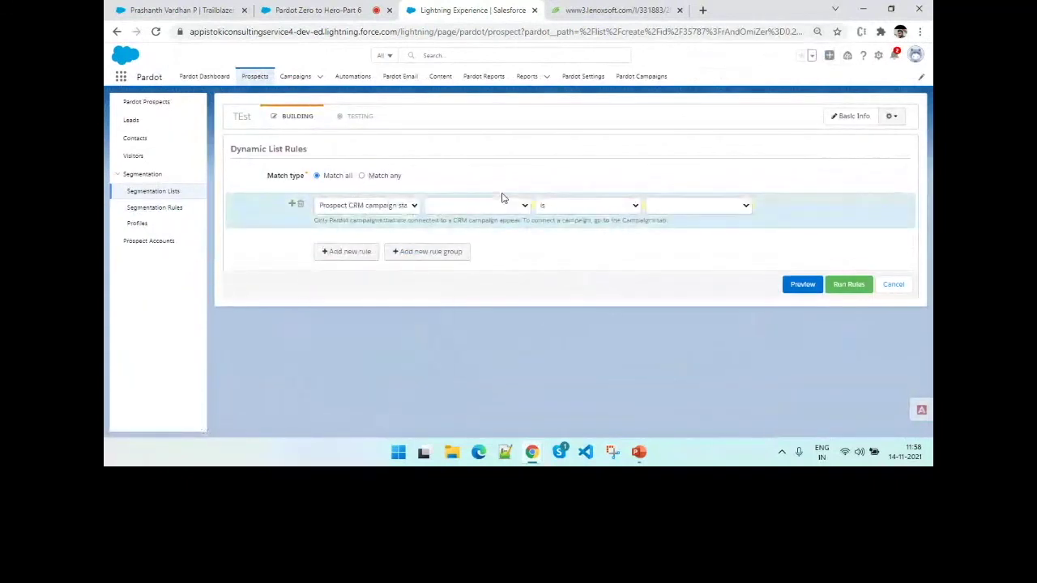
left_click(496, 206)
left_click(466, 238)
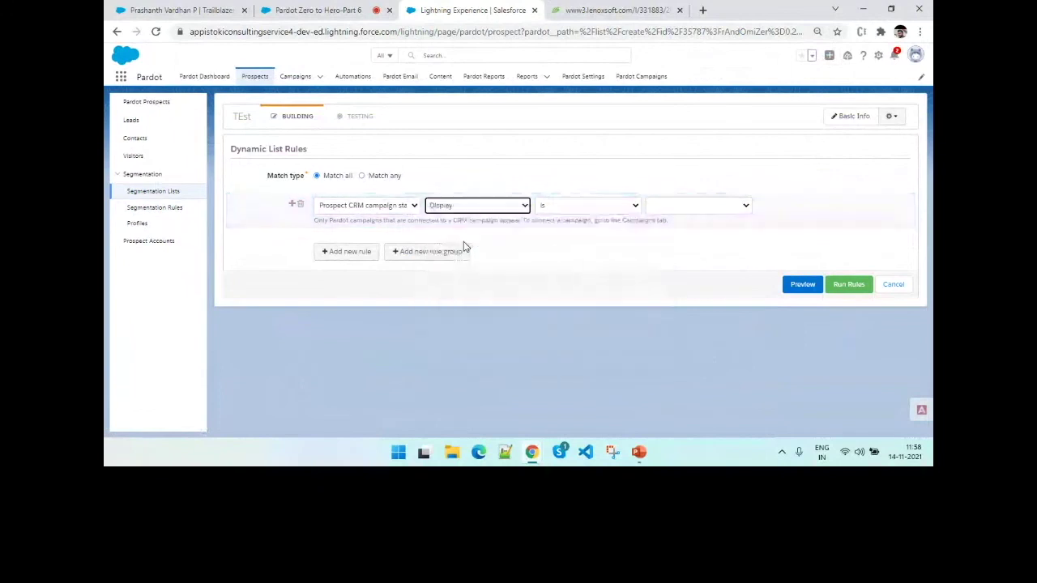
left_click(686, 205)
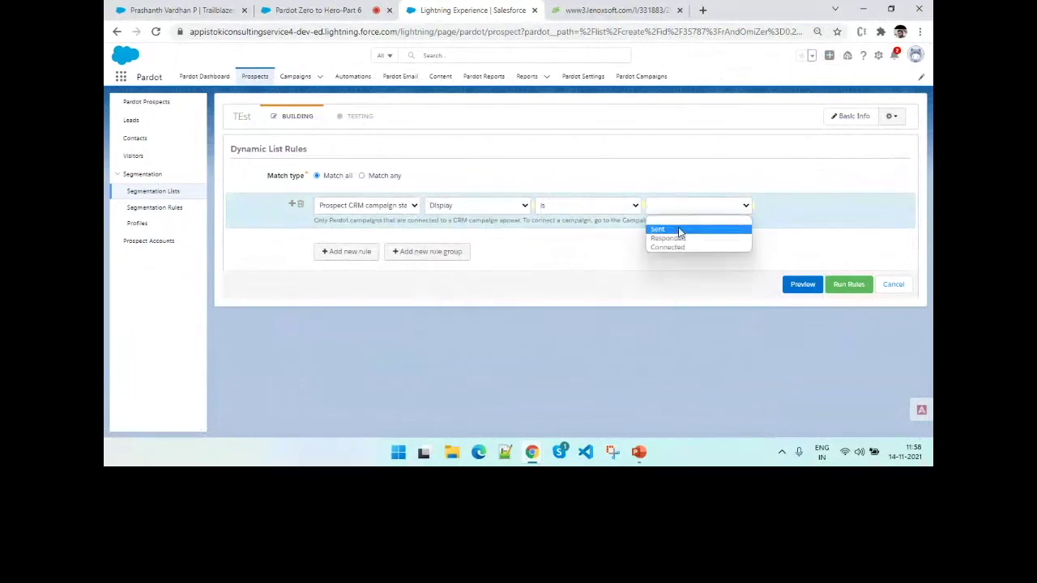
left_click(678, 232)
left_click(814, 286)
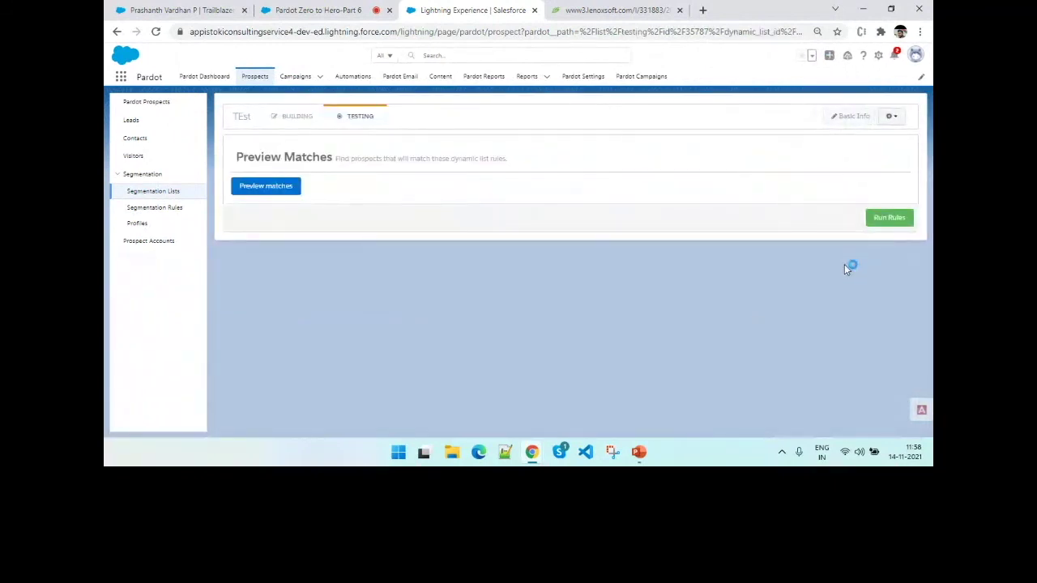
Switch to the PowerPoint presentation and go to the Wrap-up slide with the Dynamic Lists and Lead Scoring links.
left_click(639, 453)
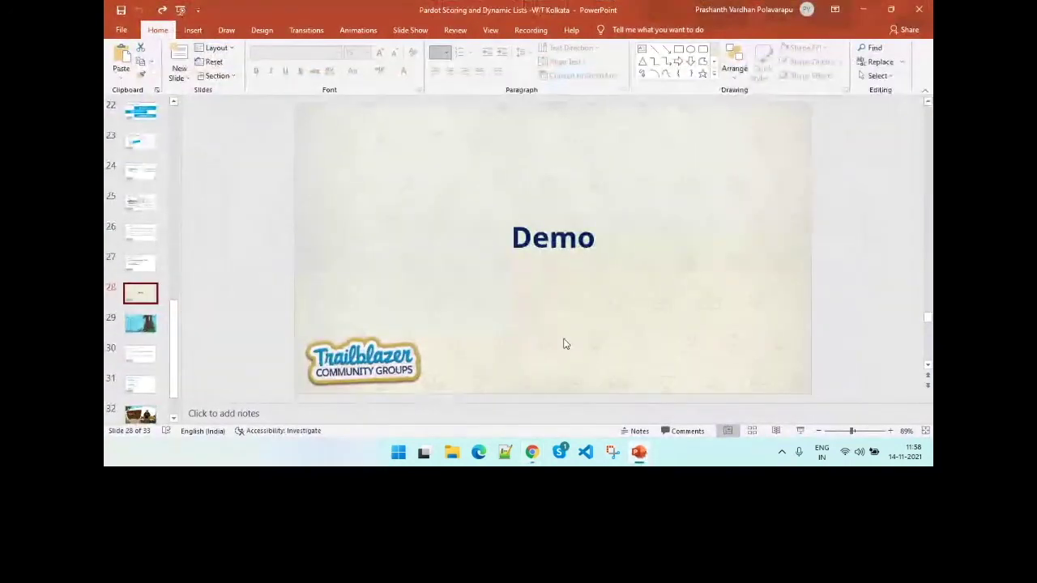
scroll(565, 344, "down", 2)
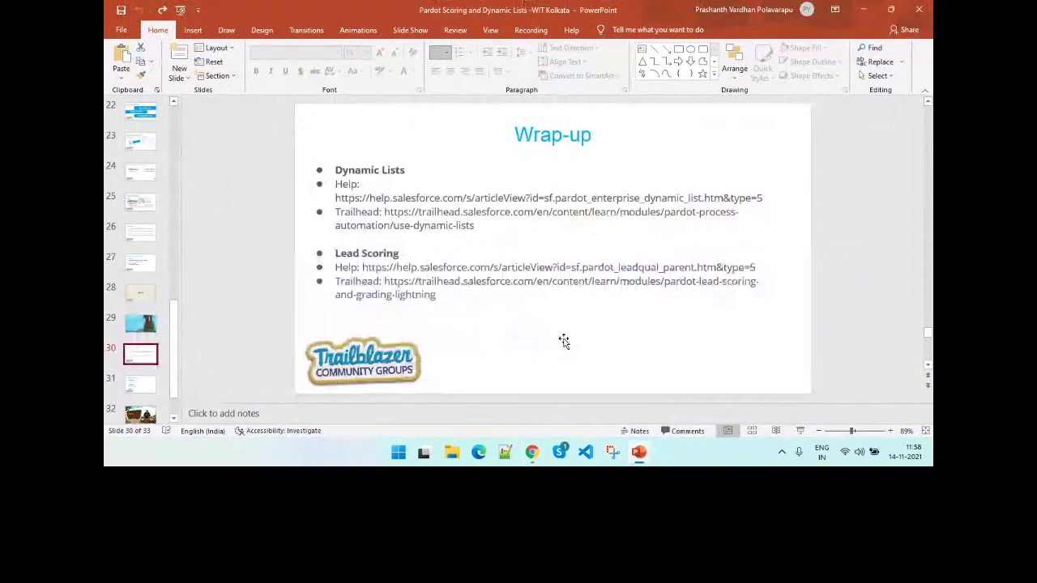